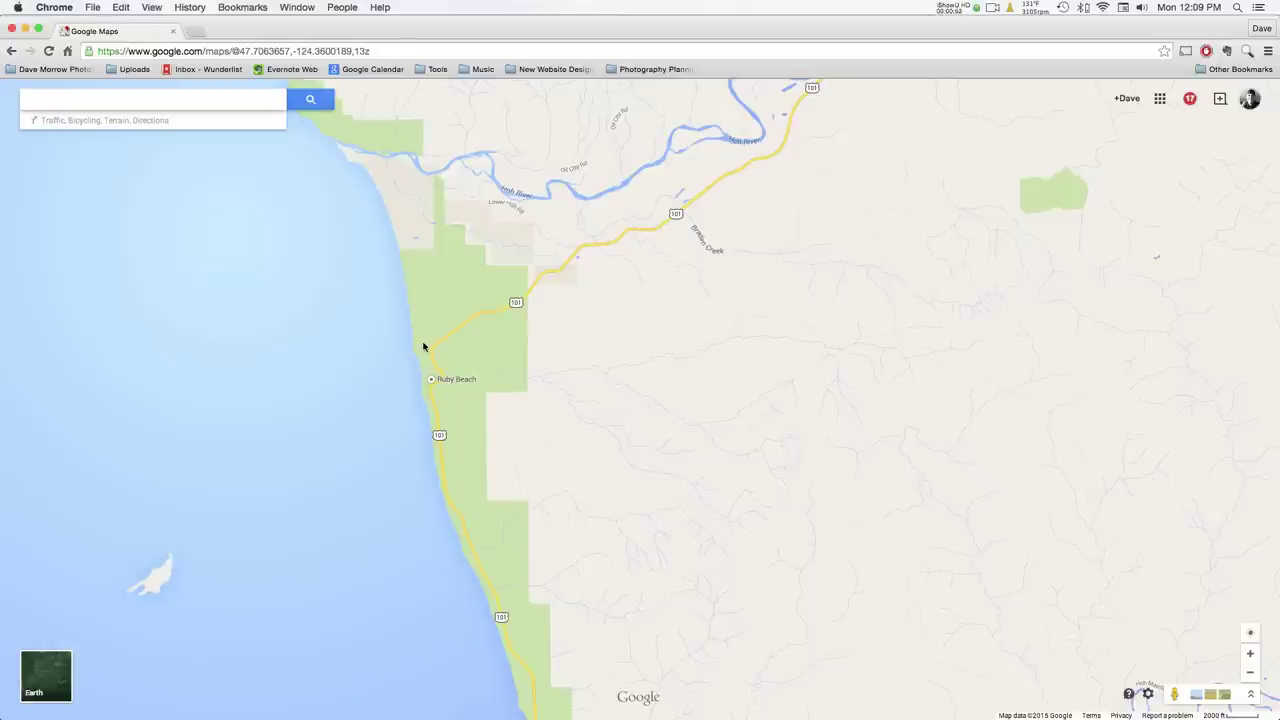
# Look up the coordinates of the shoreline spot just north of Ruby Beach and open that point's location details.
pyautogui.rightClick(421, 341)
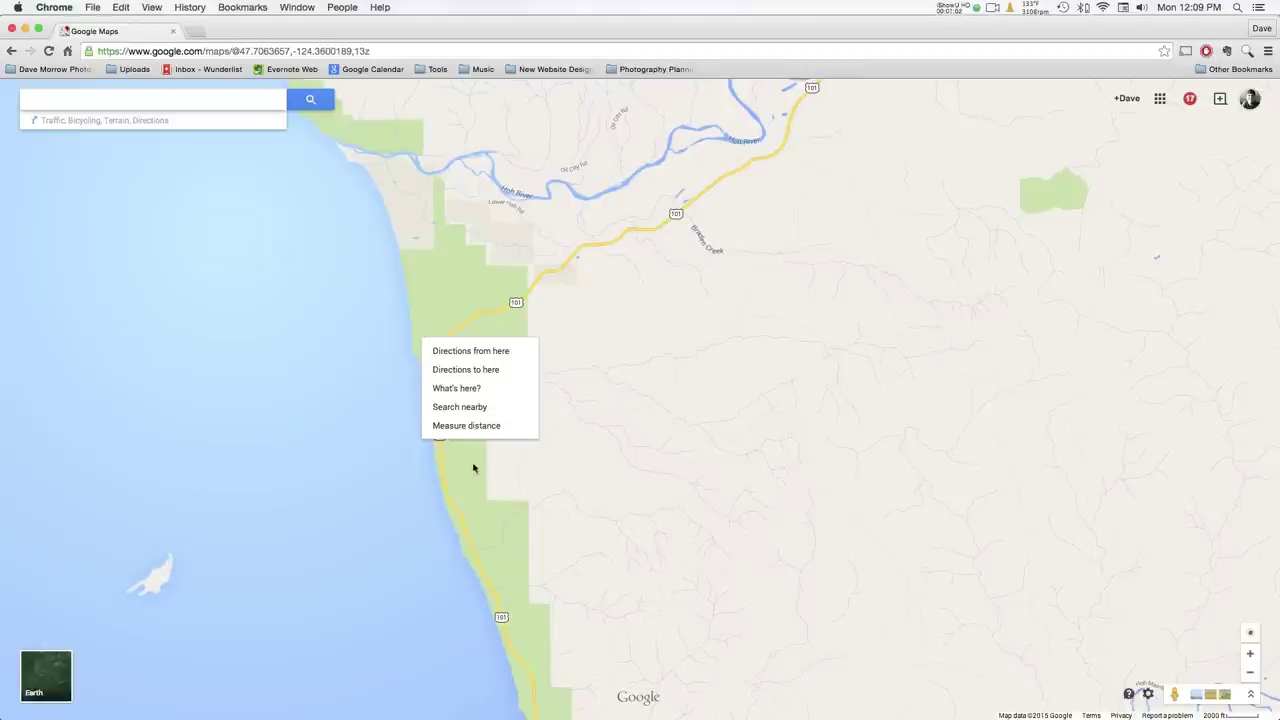
pyautogui.click(463, 389)
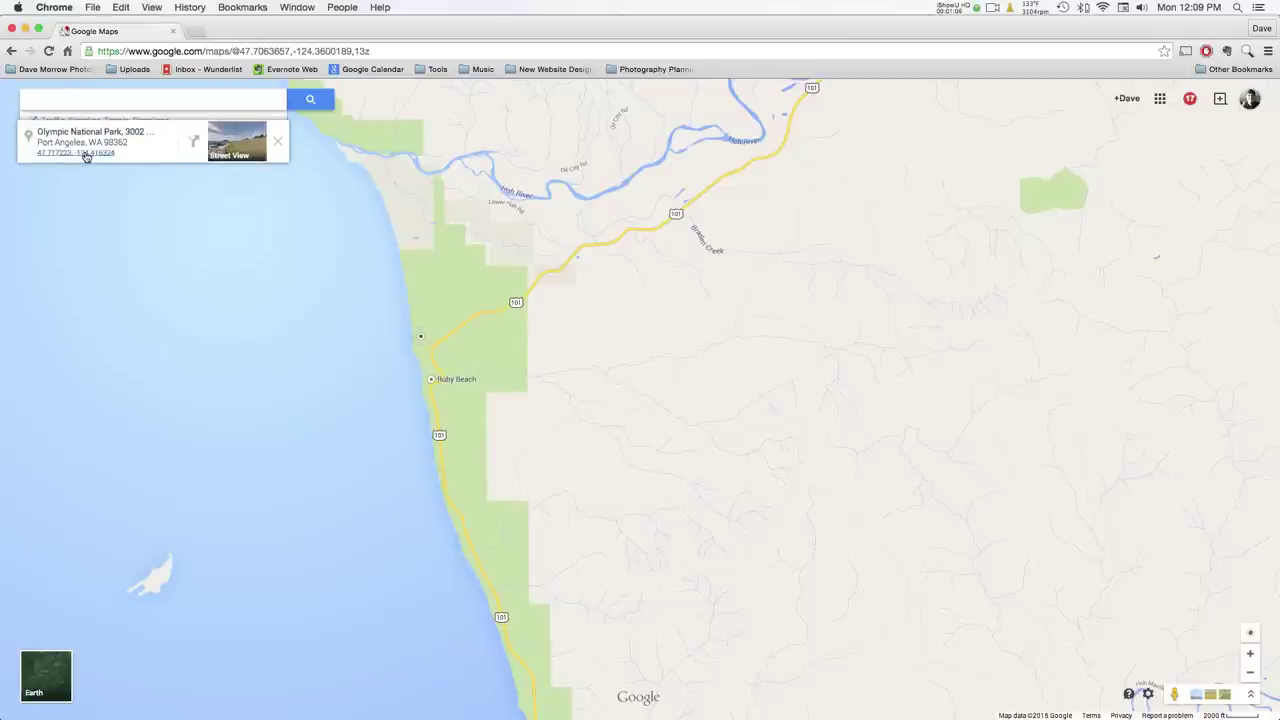
pyautogui.click(53, 154)
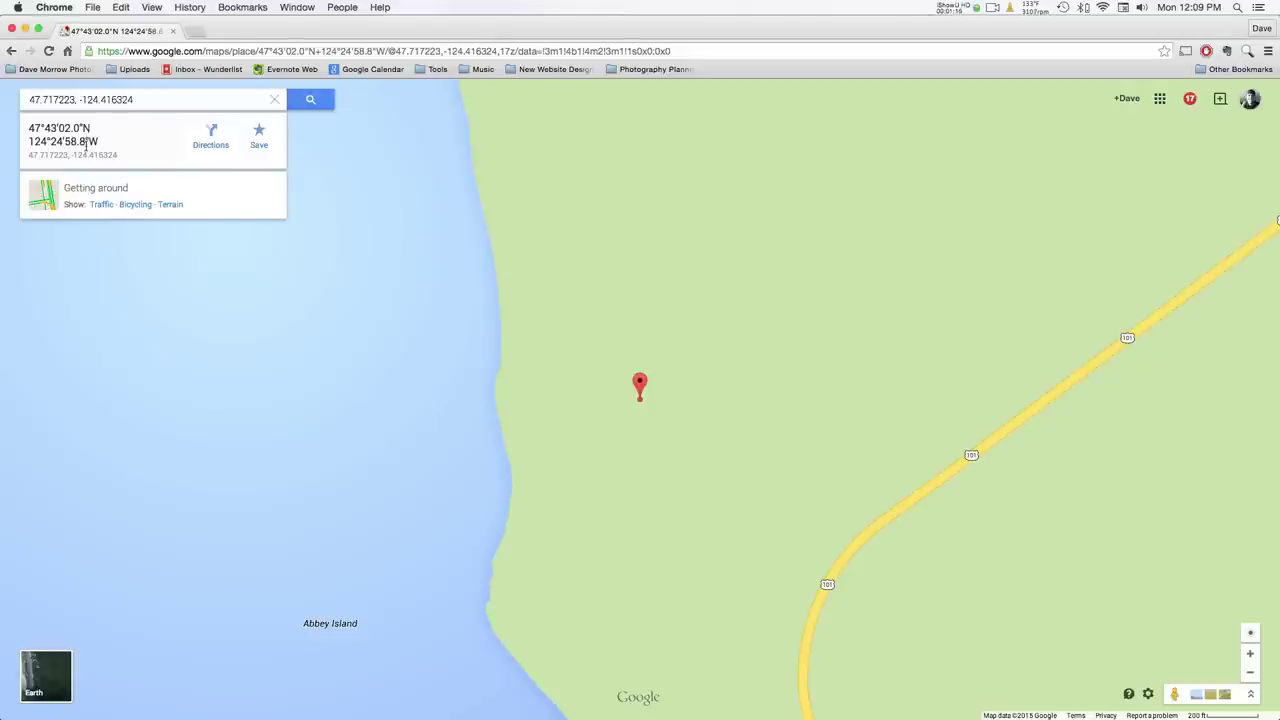
# Switch to Stellarium and open its location settings.
pyautogui.moveTo(585, 715)
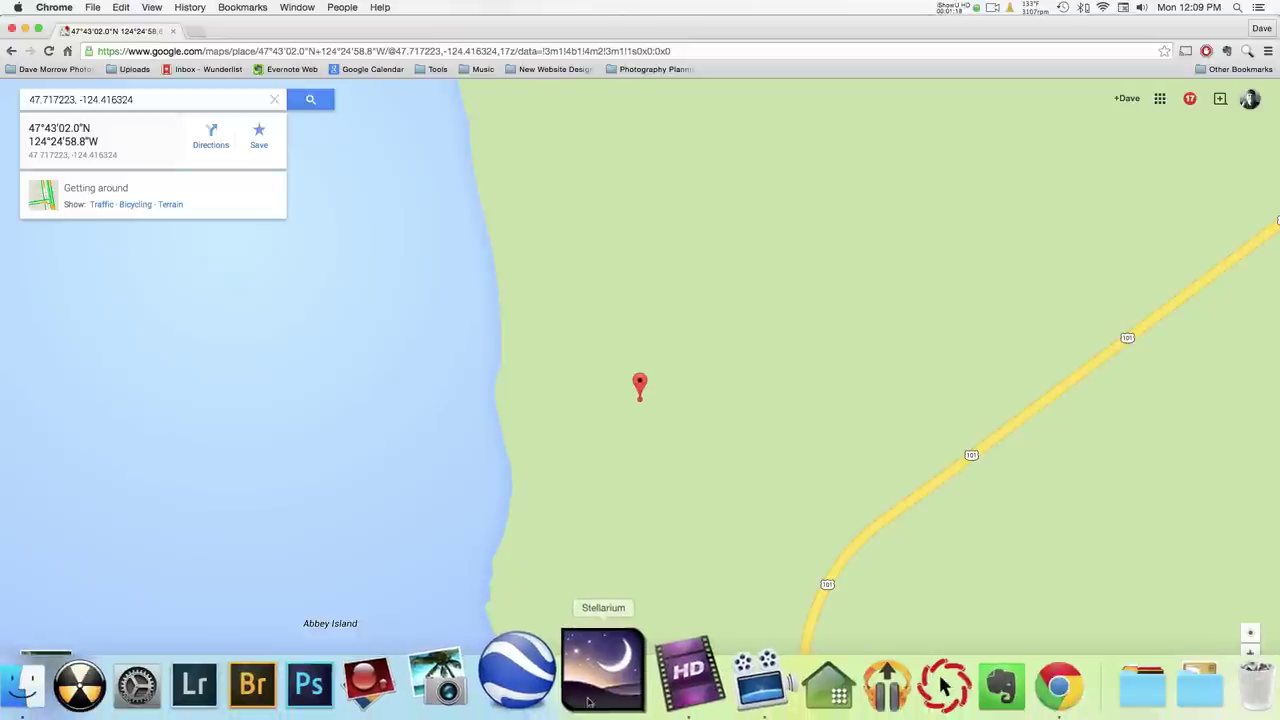
pyautogui.click(590, 699)
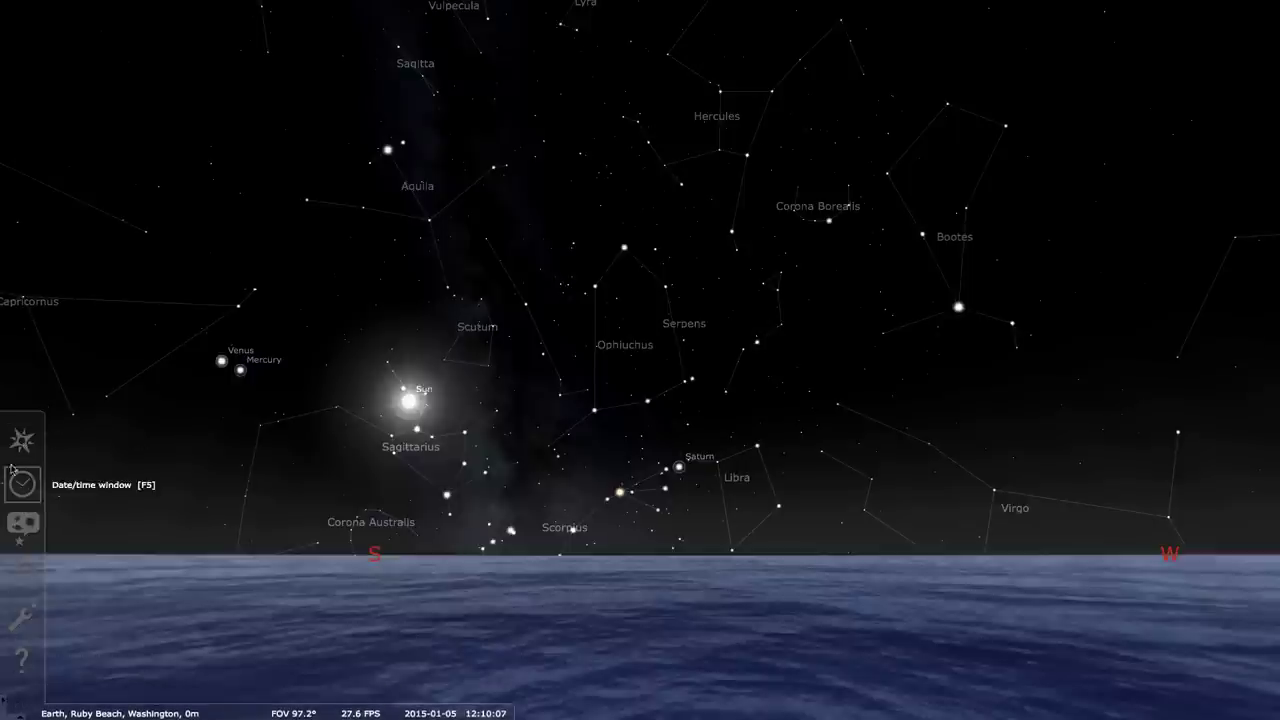
pyautogui.click(15, 451)
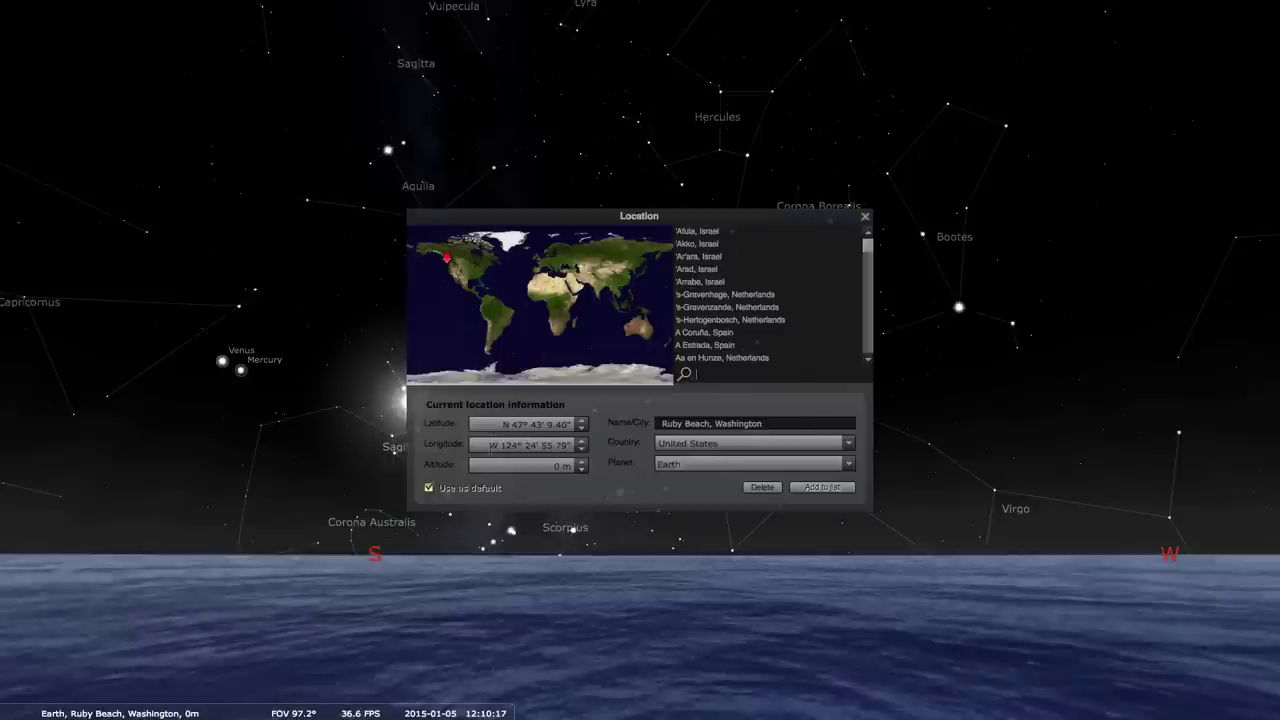
# Return to Google Maps in Chrome and copy the pinned point's latitude, 47°43'02.0", without the N.
pyautogui.hotkey('ctrl', 'Up')
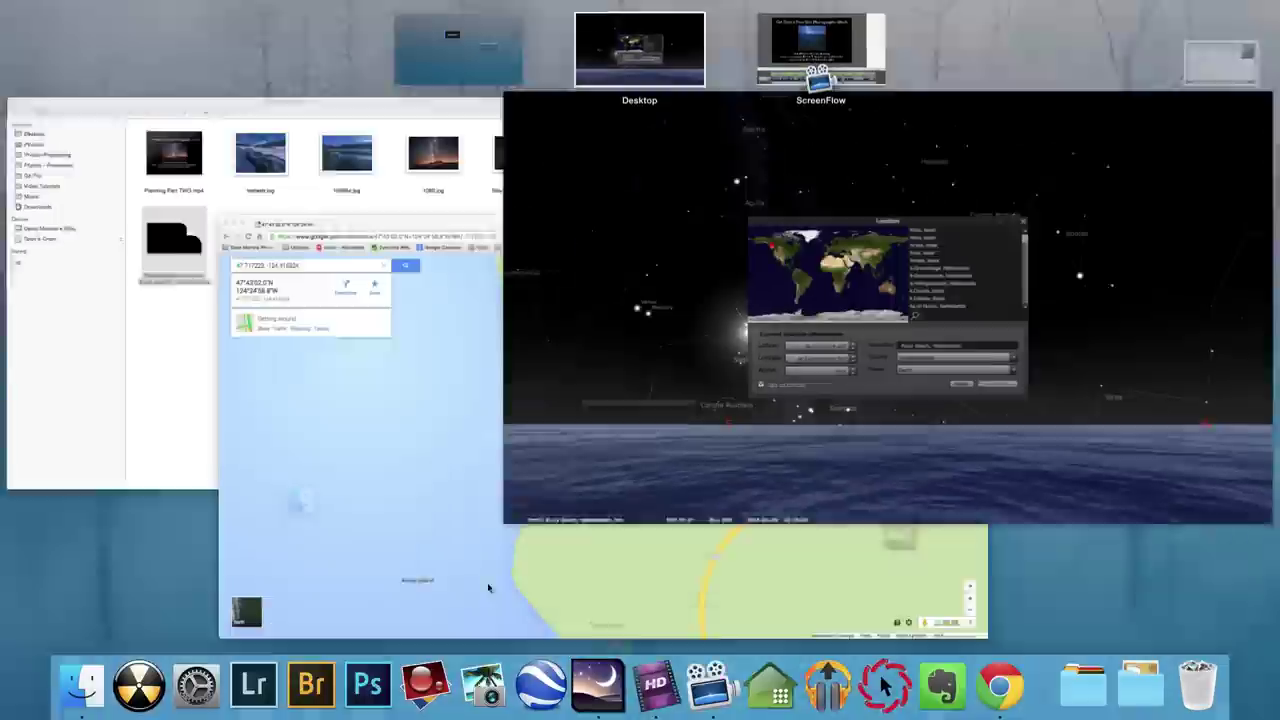
pyautogui.click(641, 454)
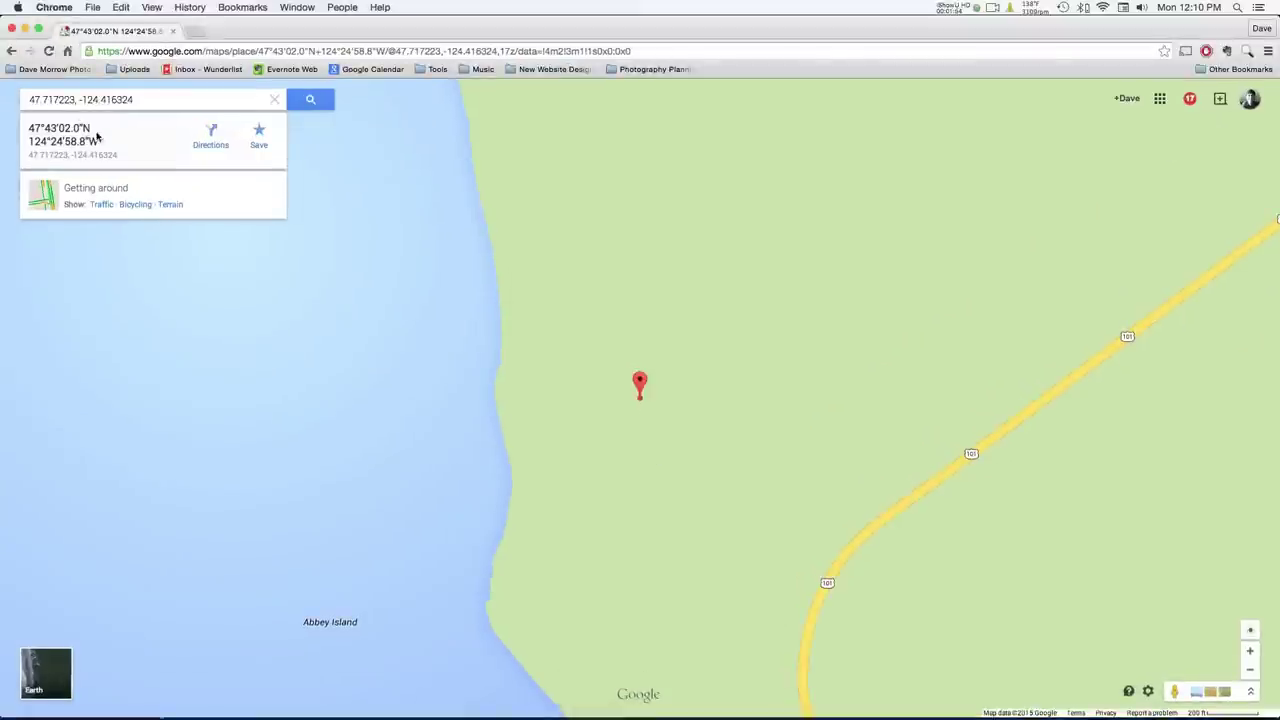
pyautogui.moveTo(78, 127); pyautogui.dragTo(25, 127)
pyautogui.press('super+c')
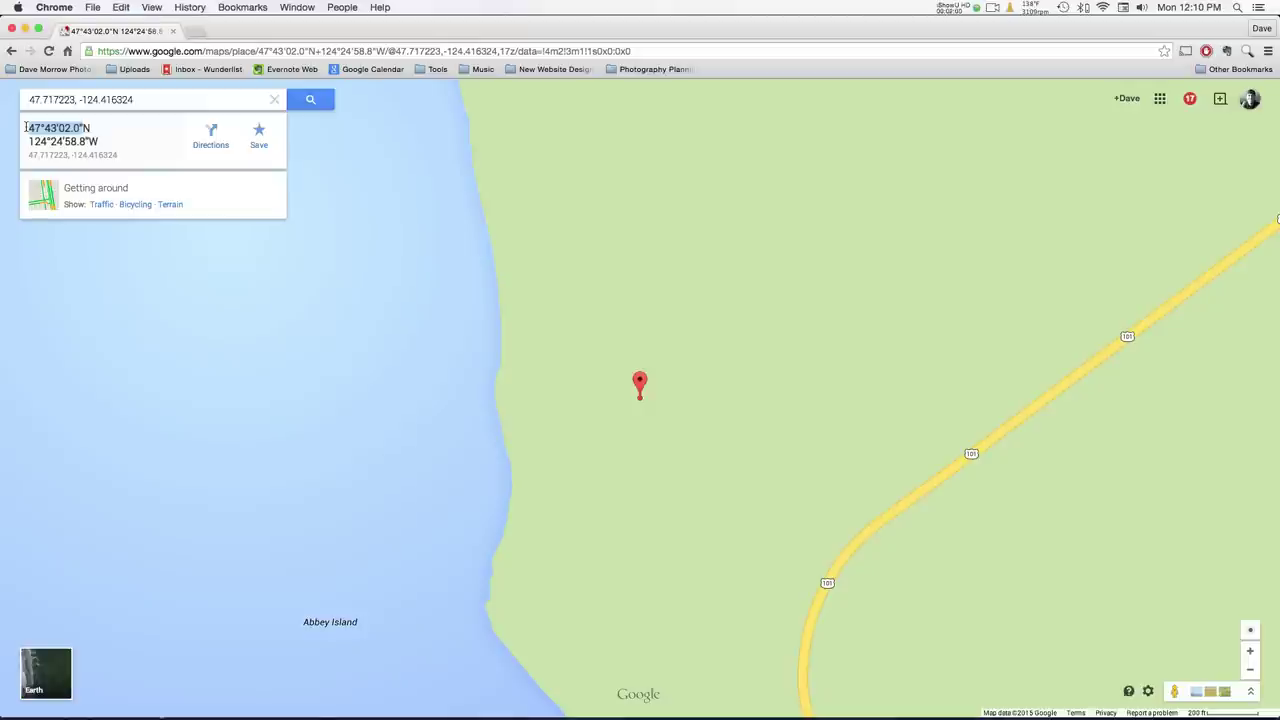
# Switch to Stellarium and set the location's latitude to N 47° 43' 02.0", pasting the copied value with its parts spaced.
pyautogui.moveTo(545, 716)
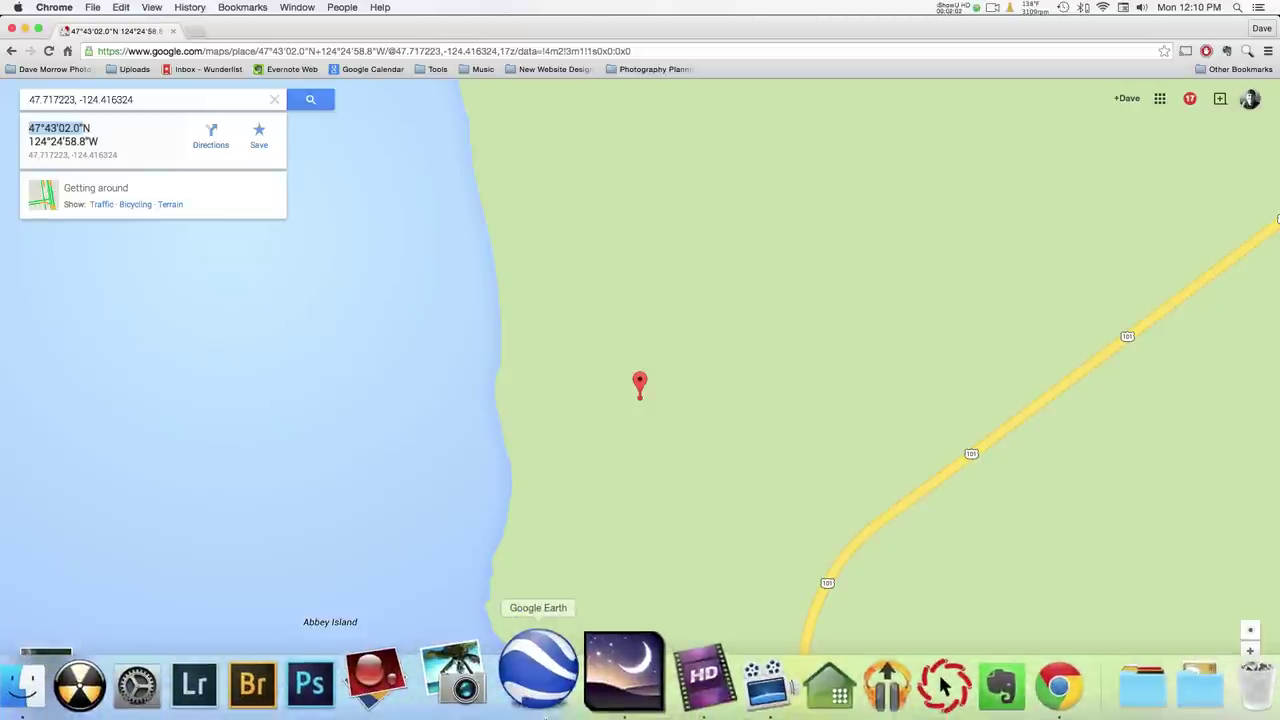
pyautogui.click(590, 692)
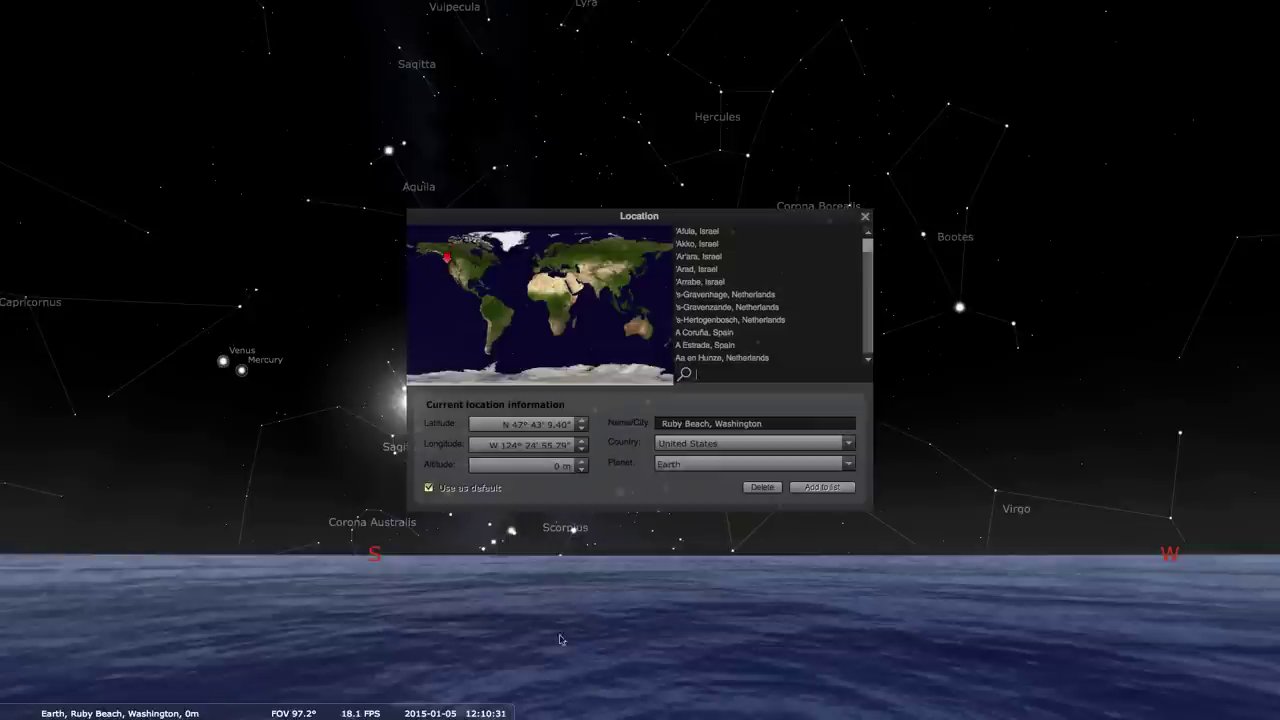
pyautogui.moveTo(570, 423); pyautogui.dragTo(512, 424)
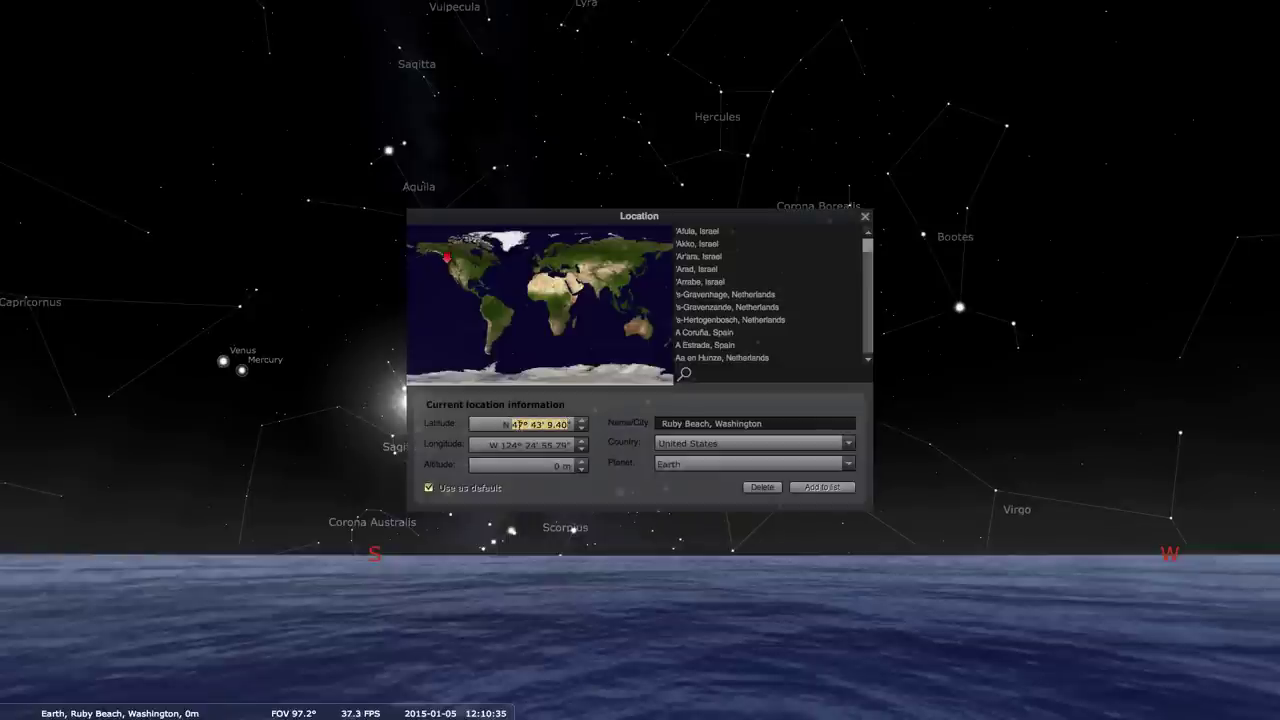
pyautogui.press('super+v')
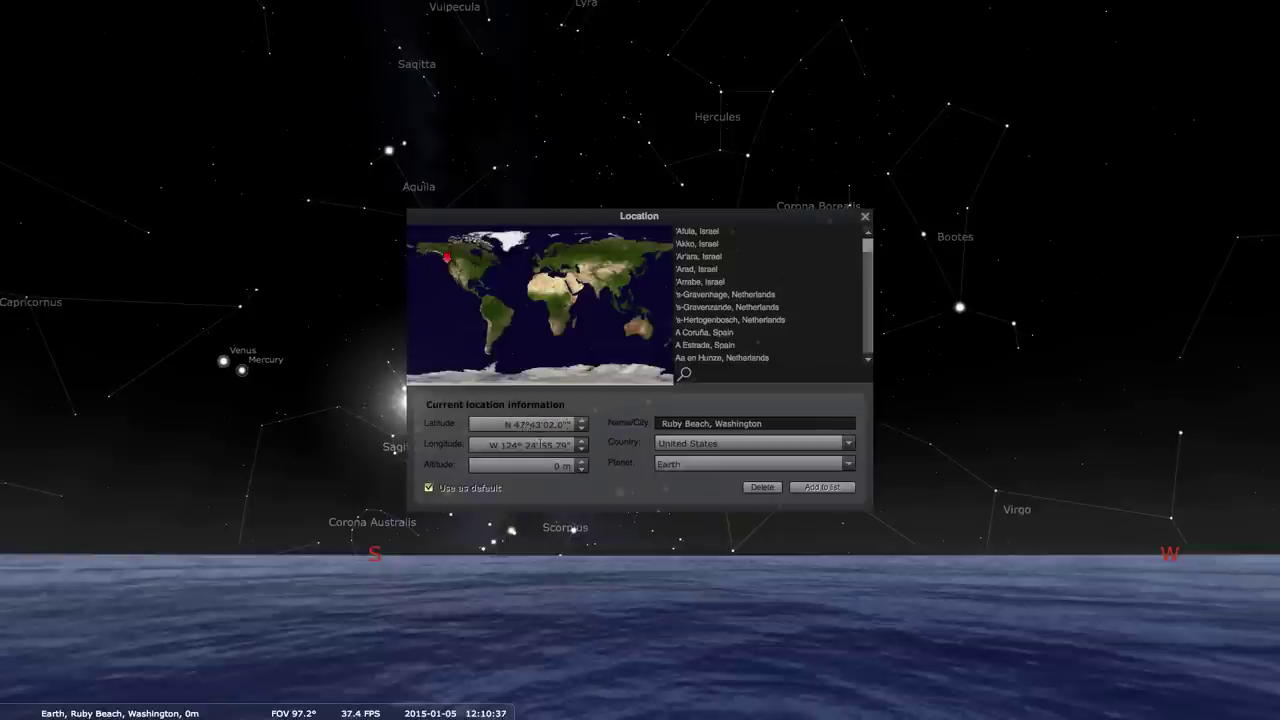
pyautogui.click(530, 424)
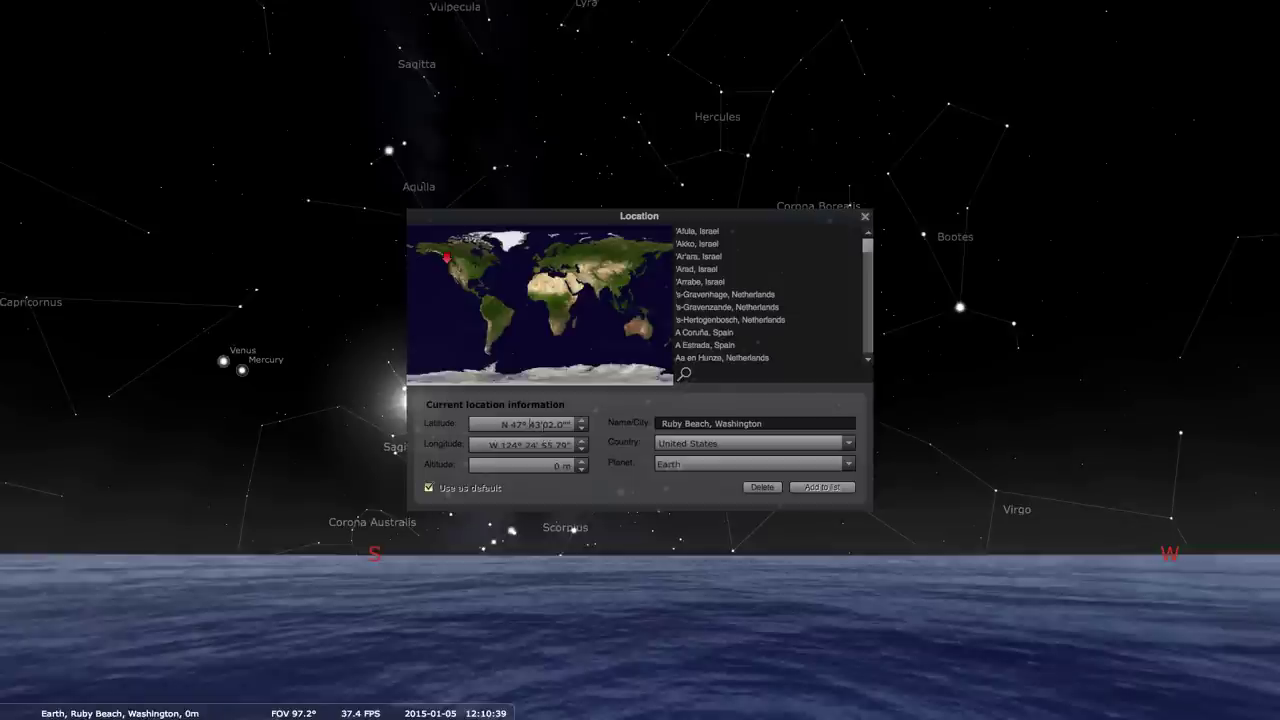
pyautogui.click(539, 424)
pyautogui.press('Return')
# Go back to Google Maps in Chrome and copy the pinned point's longitude, 124°24'58.8", without the W.
pyautogui.hotkey('ctrl', 'Up')
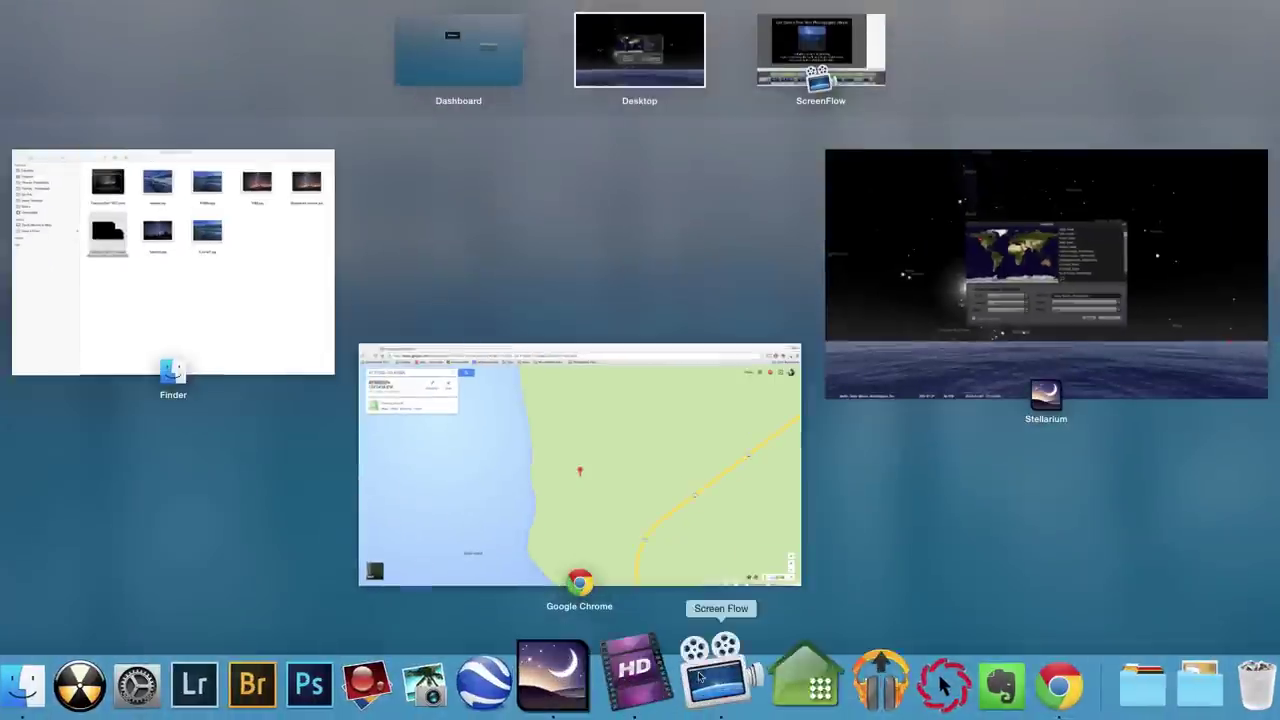
pyautogui.click(655, 503)
pyautogui.moveTo(28, 141); pyautogui.dragTo(86, 141)
pyautogui.press('super+c')
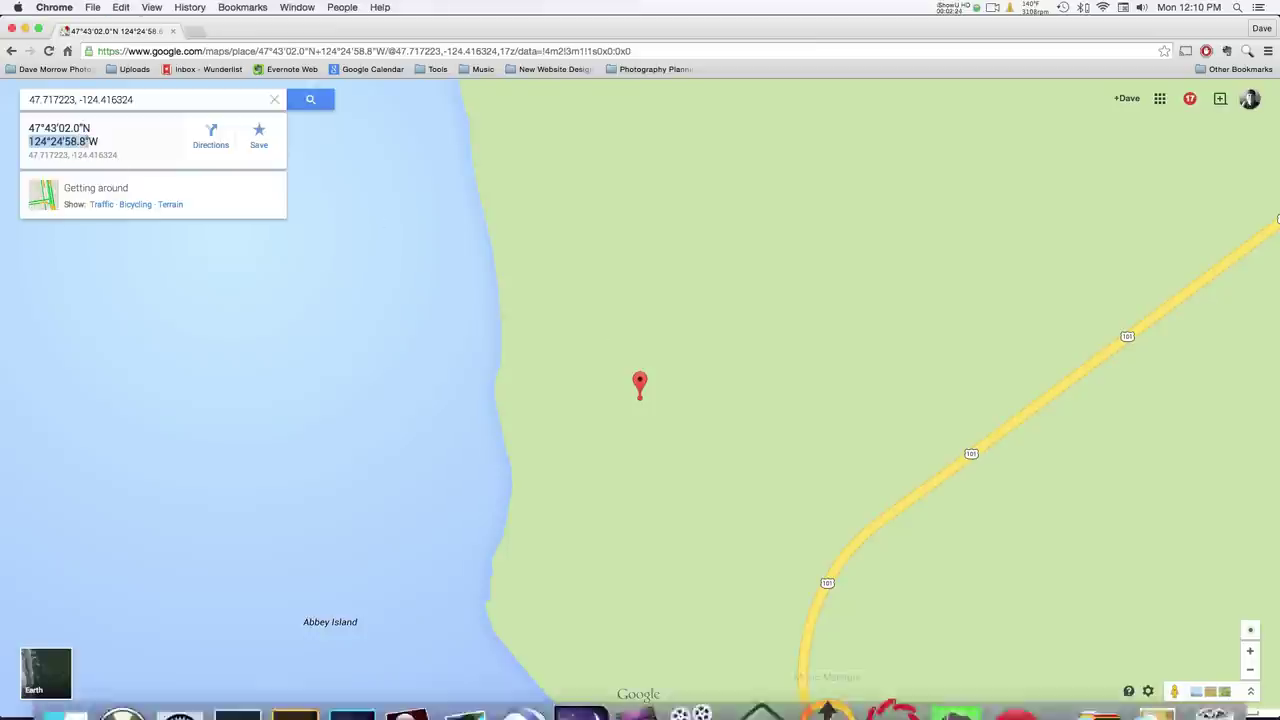
# Switch to Stellarium and set the location's longitude to W 124° 24' 58.8" using the copied value.
pyautogui.click(635, 676)
pyautogui.moveTo(573, 445); pyautogui.dragTo(501, 445)
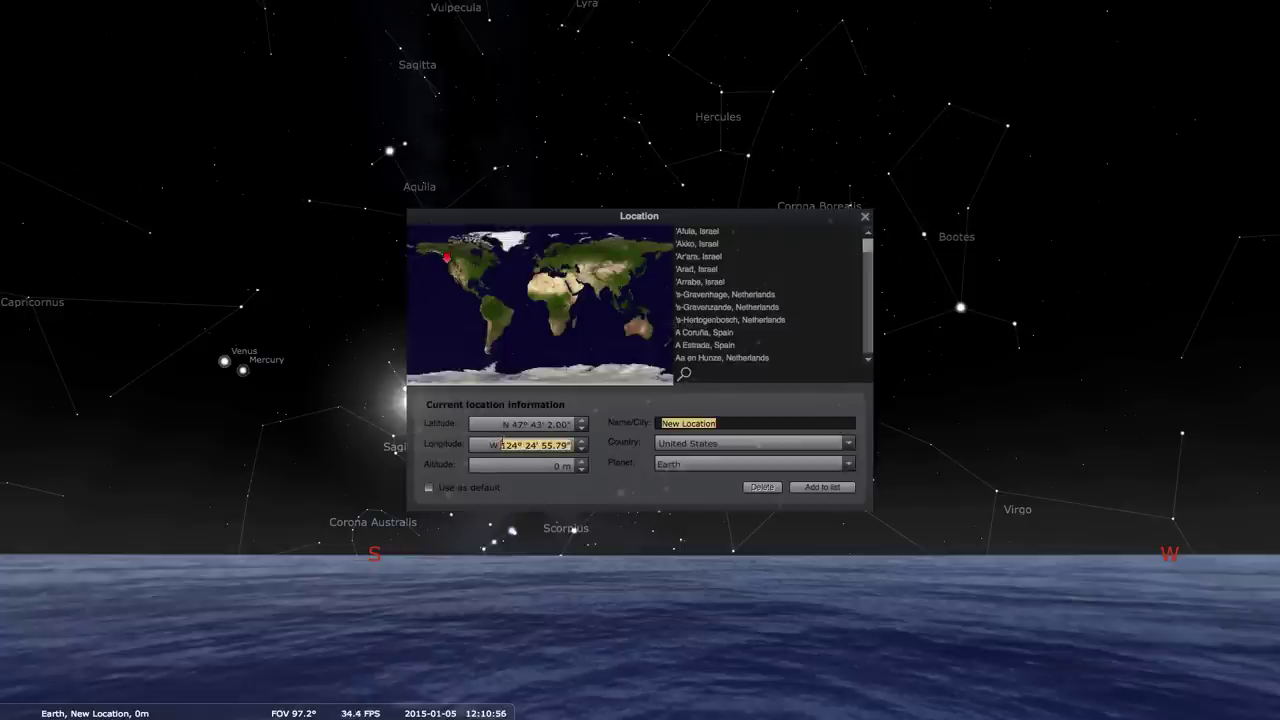
pyautogui.press('super+v')
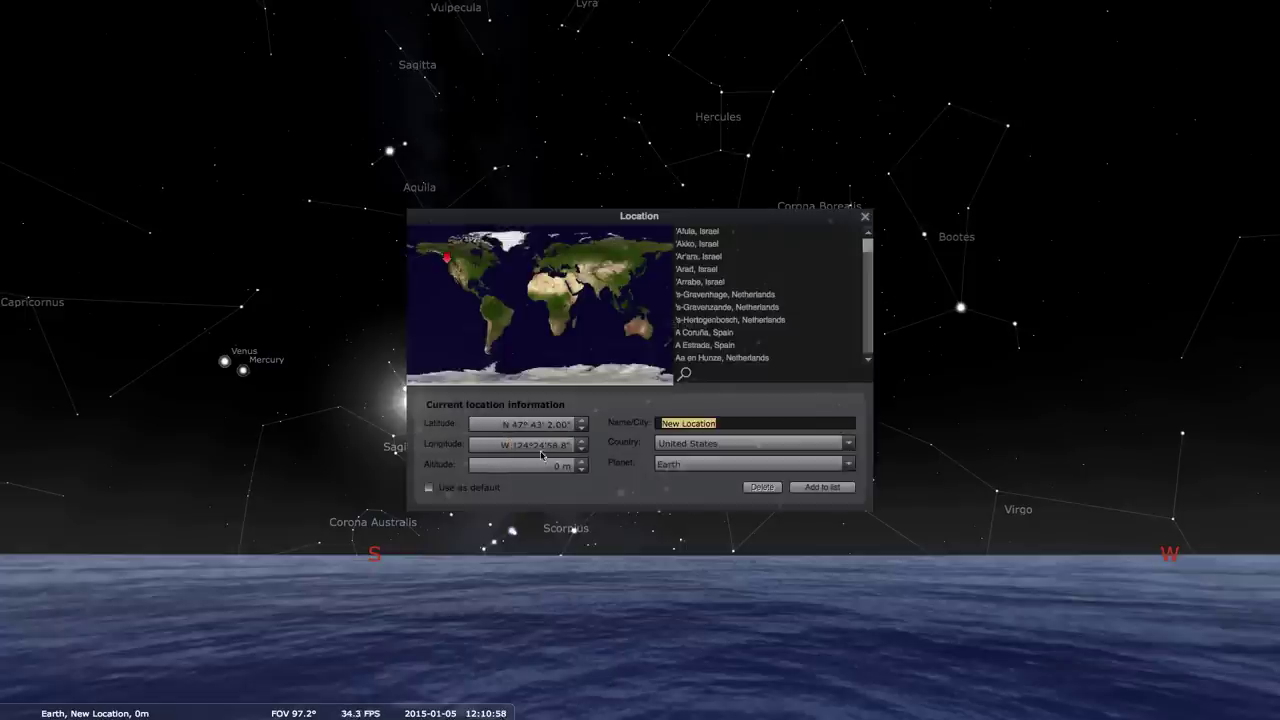
pyautogui.press('Return')
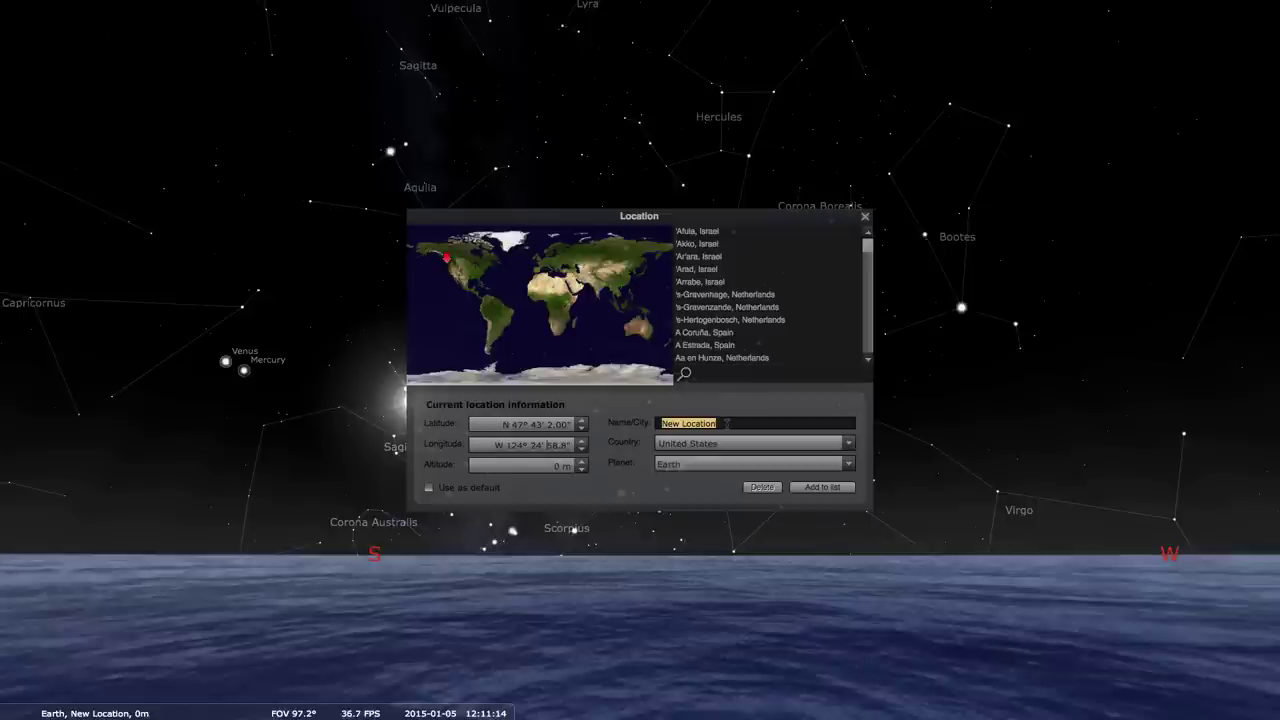
# Name the new location "Ruby Beach, Washington" and add it to the location list.
pyautogui.moveTo(726, 423); pyautogui.dragTo(651, 420)
pyautogui.write('Ruby BEach')
pyautogui.press('BackSpace')
pyautogui.press('BackSpace')
pyautogui.press('BackSpace')
pyautogui.write('e')
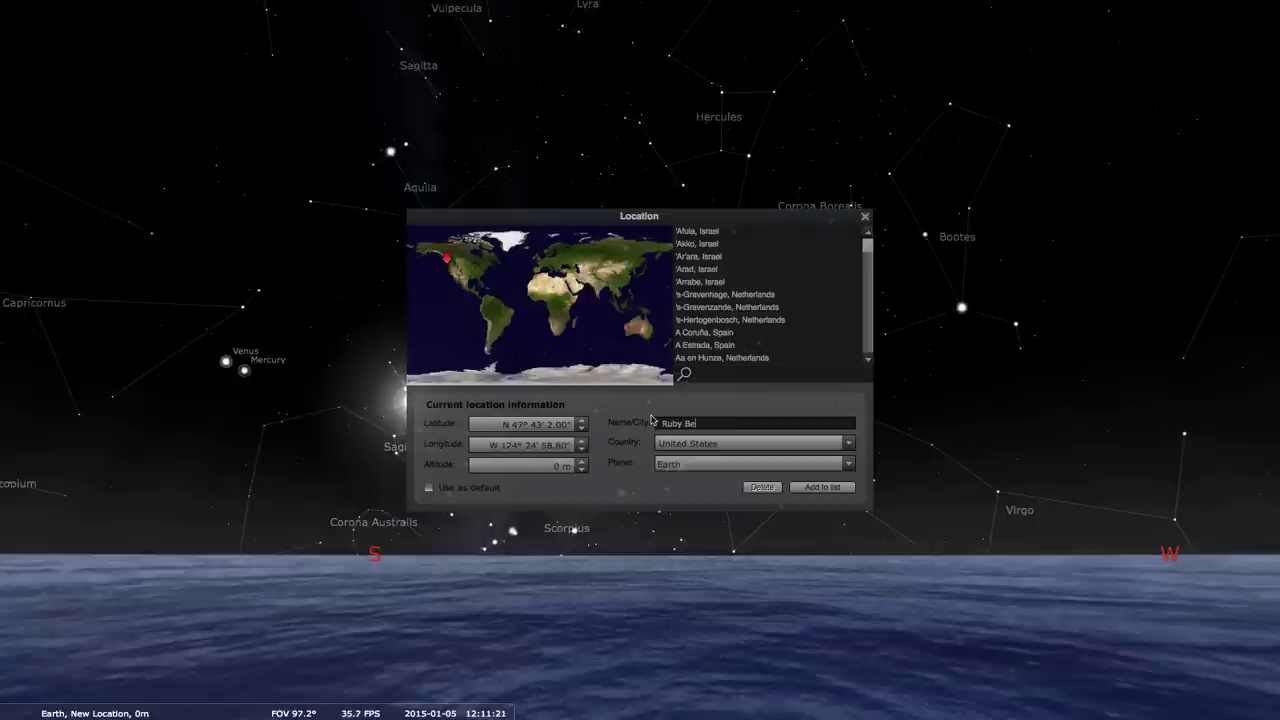
pyautogui.write('ach, Washington')
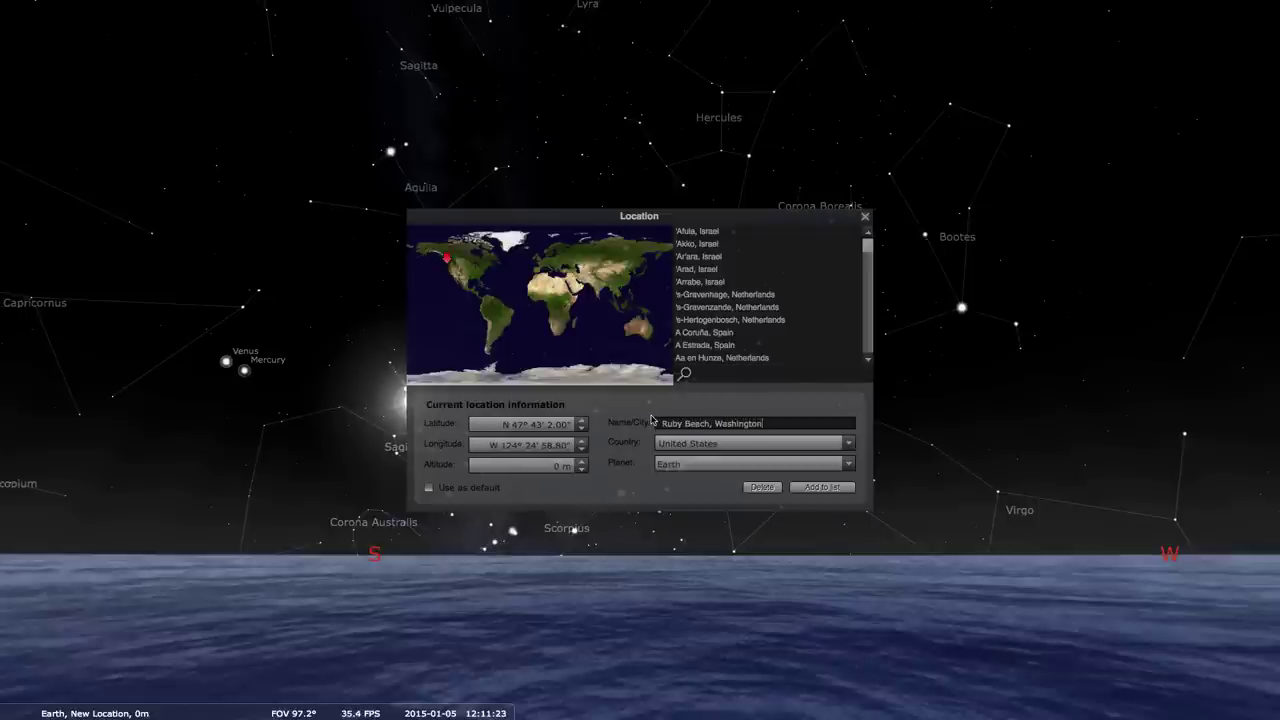
pyautogui.click(824, 490)
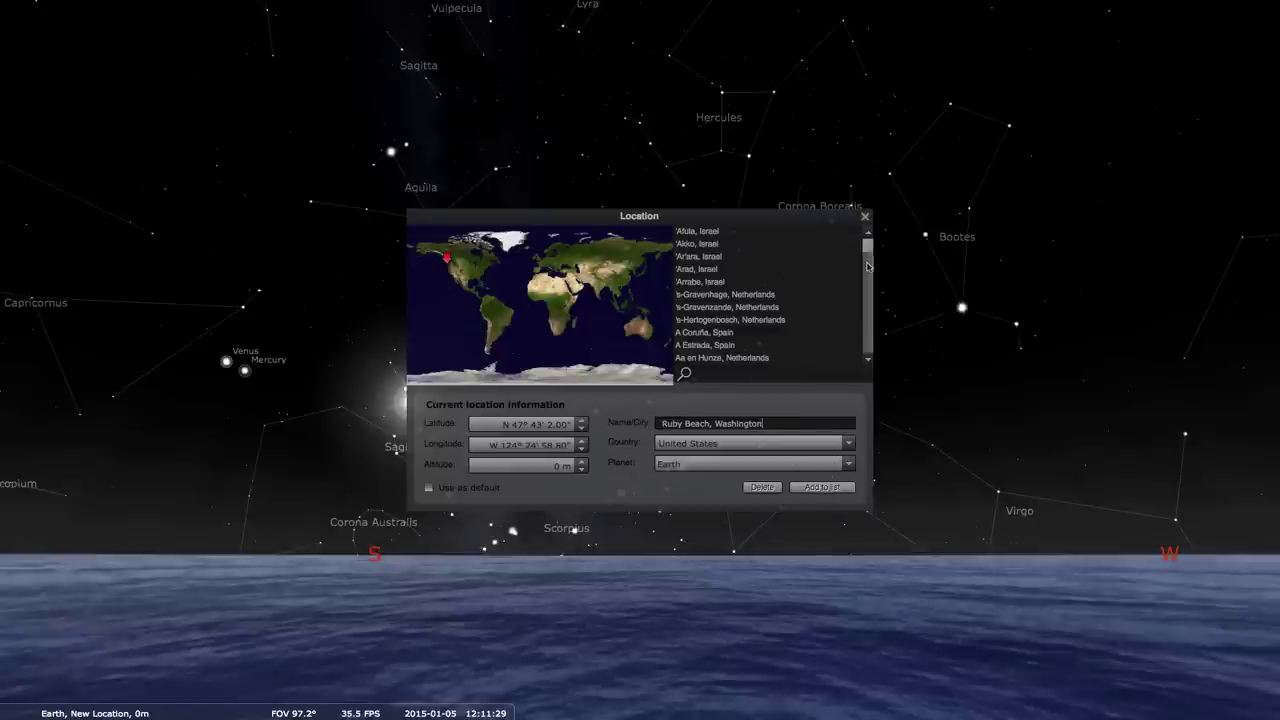
# Search the location list for "ruby beach", select Ruby Beach, Washington, United States, and close the location settings.
pyautogui.moveTo(866, 248); pyautogui.dragTo(866, 356)
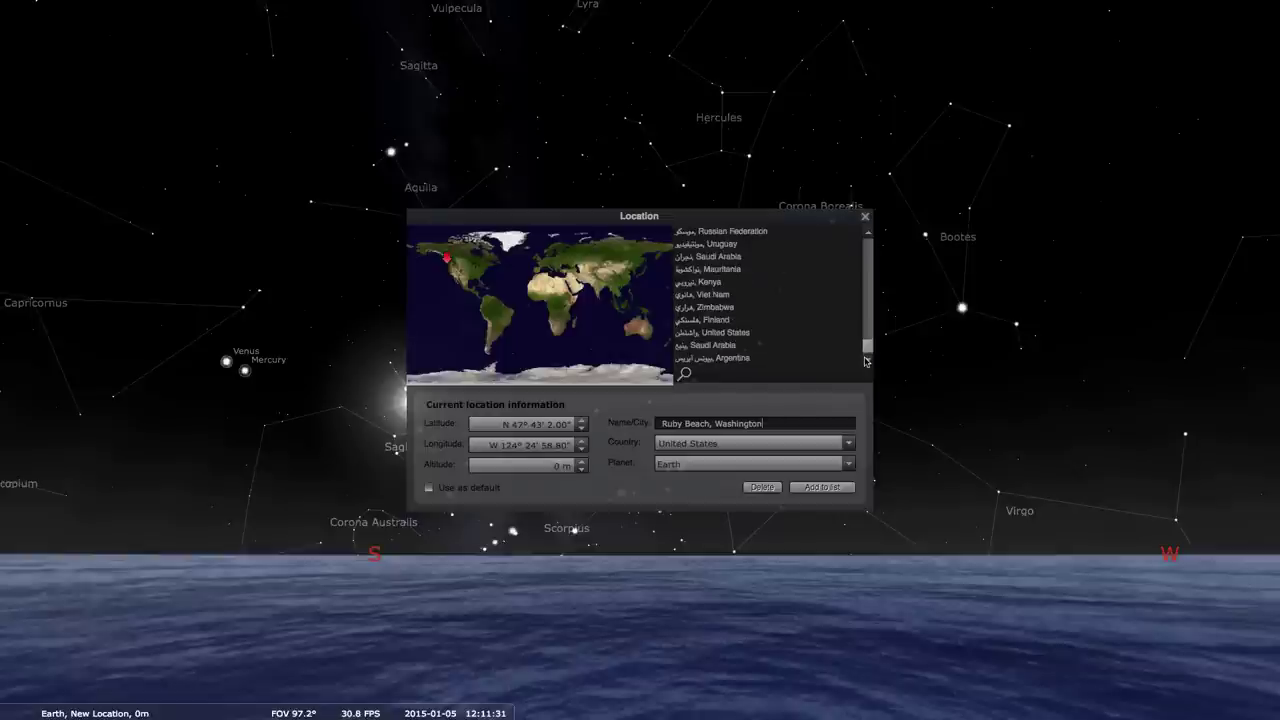
pyautogui.click(706, 373)
pyautogui.write('ruby beach')
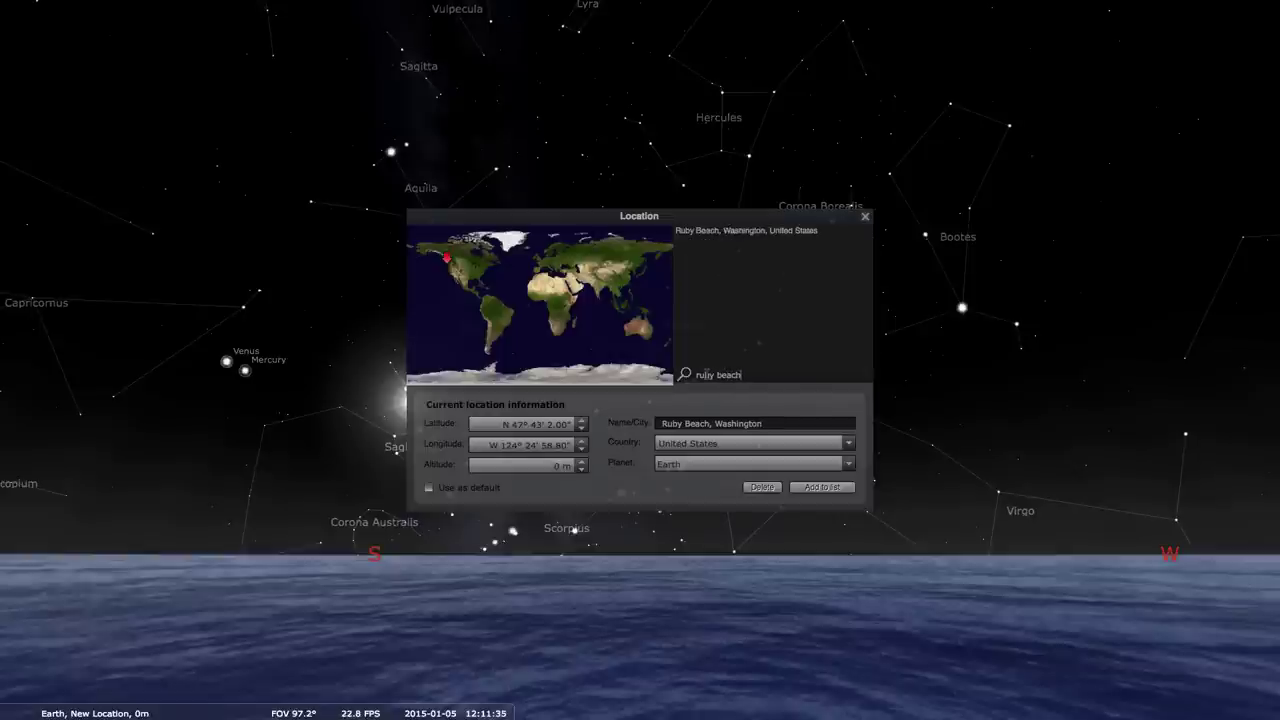
pyautogui.click(729, 230)
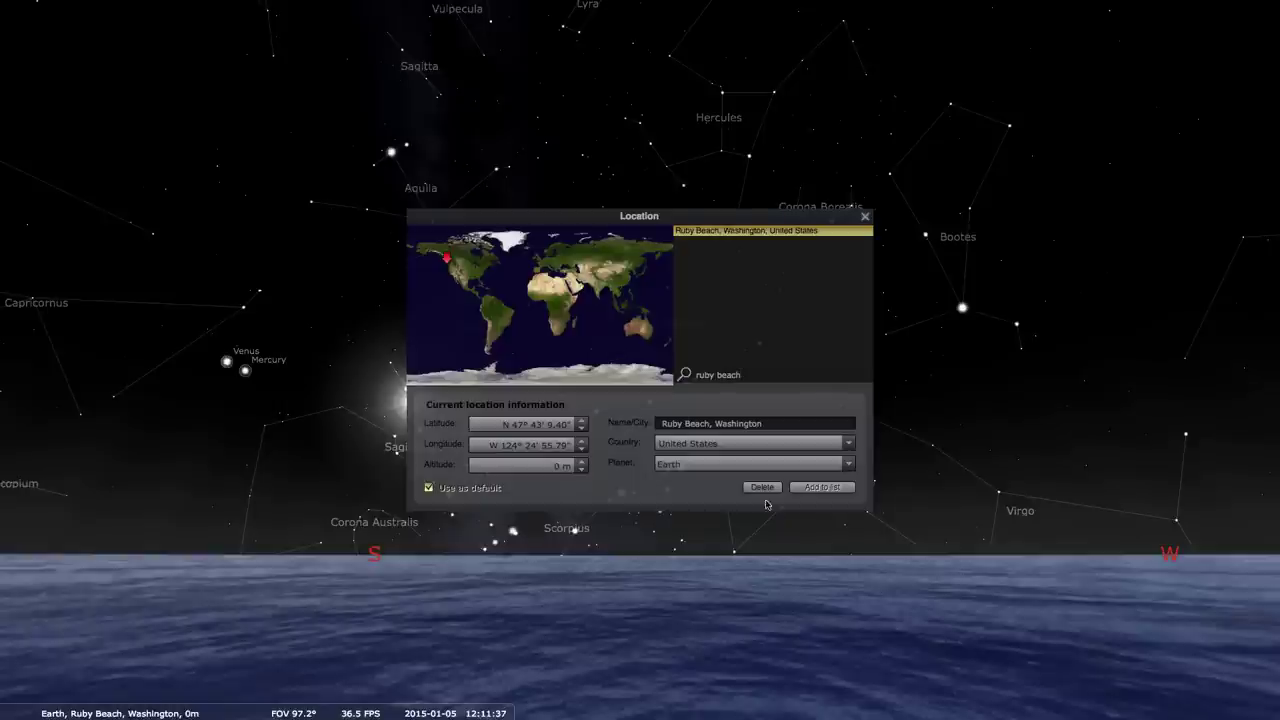
pyautogui.click(865, 218)
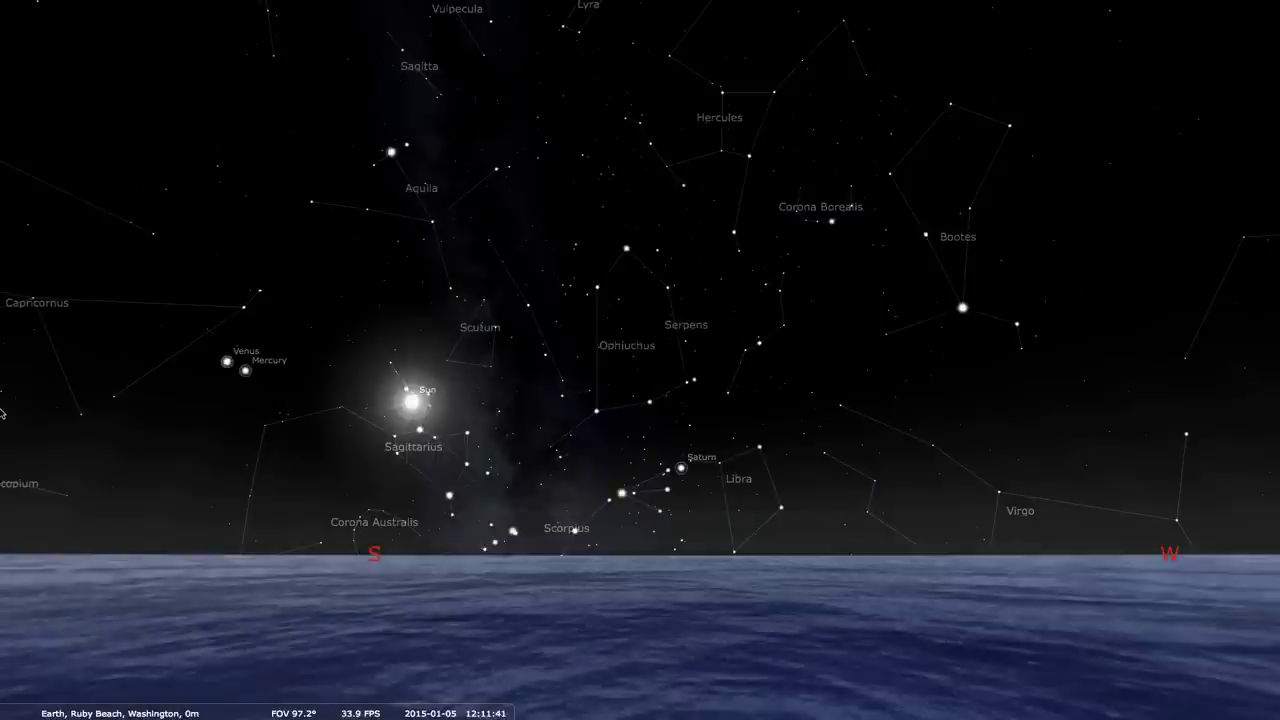
# Open the date and time settings and set the date to 2015/6/14.
pyautogui.moveTo(4, 440)
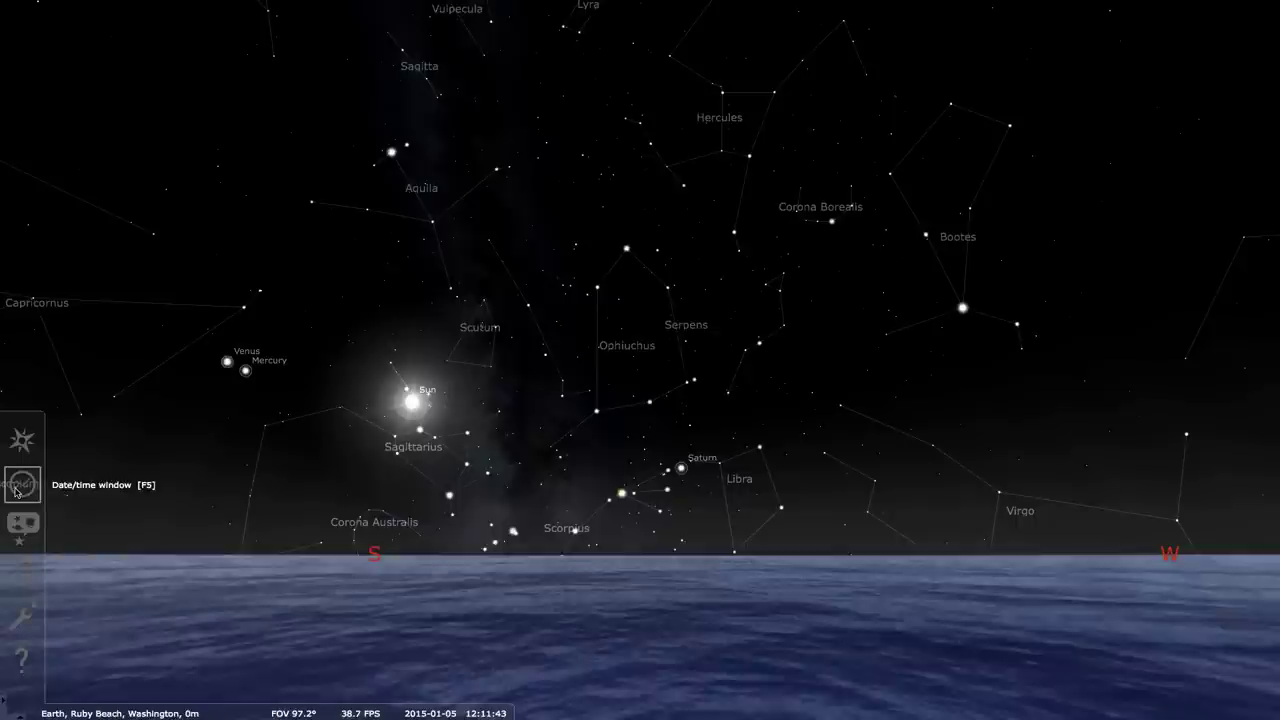
pyautogui.click(20, 487)
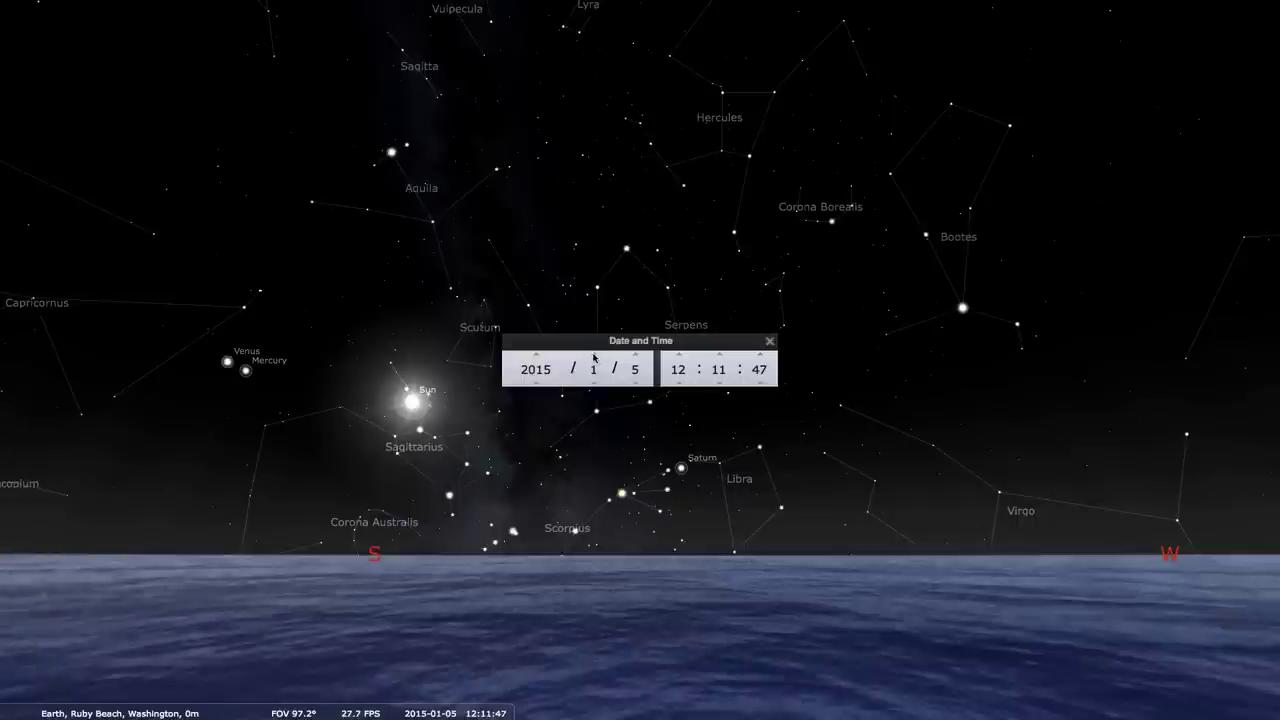
pyautogui.scroll(5, 594, 368)
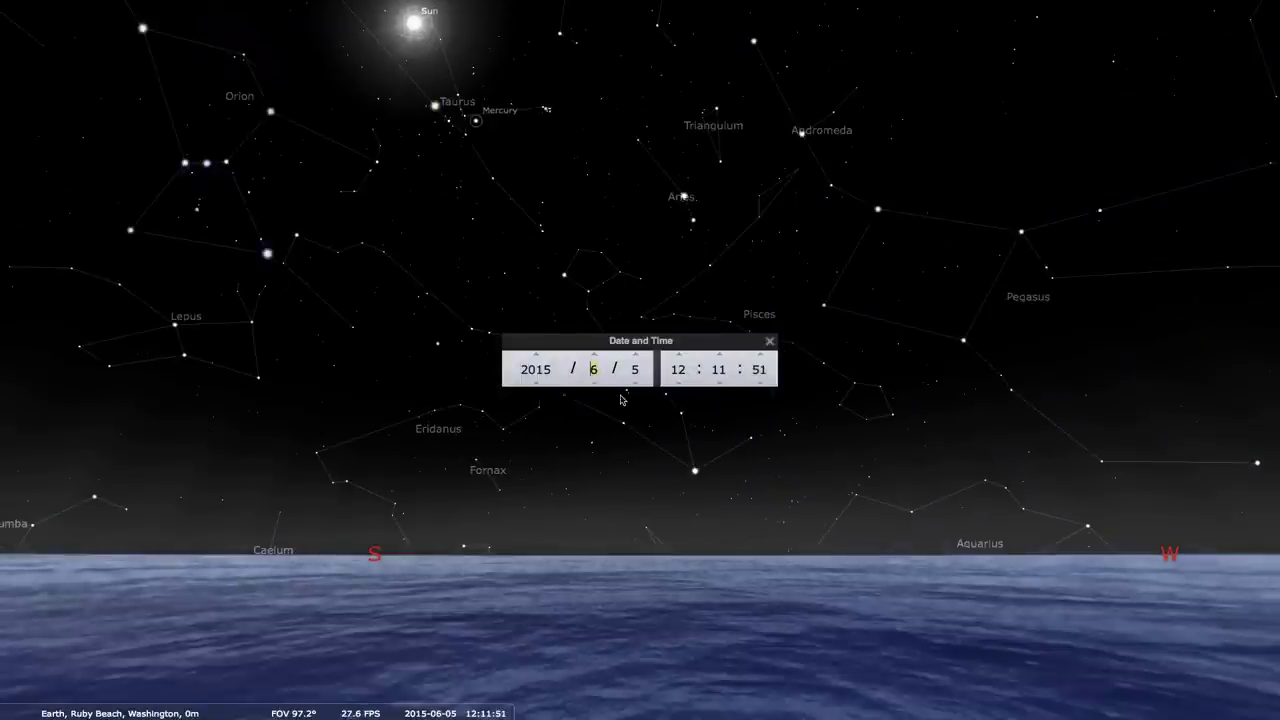
pyautogui.scroll(3, 636, 362)
pyautogui.scroll(6, 636, 362)
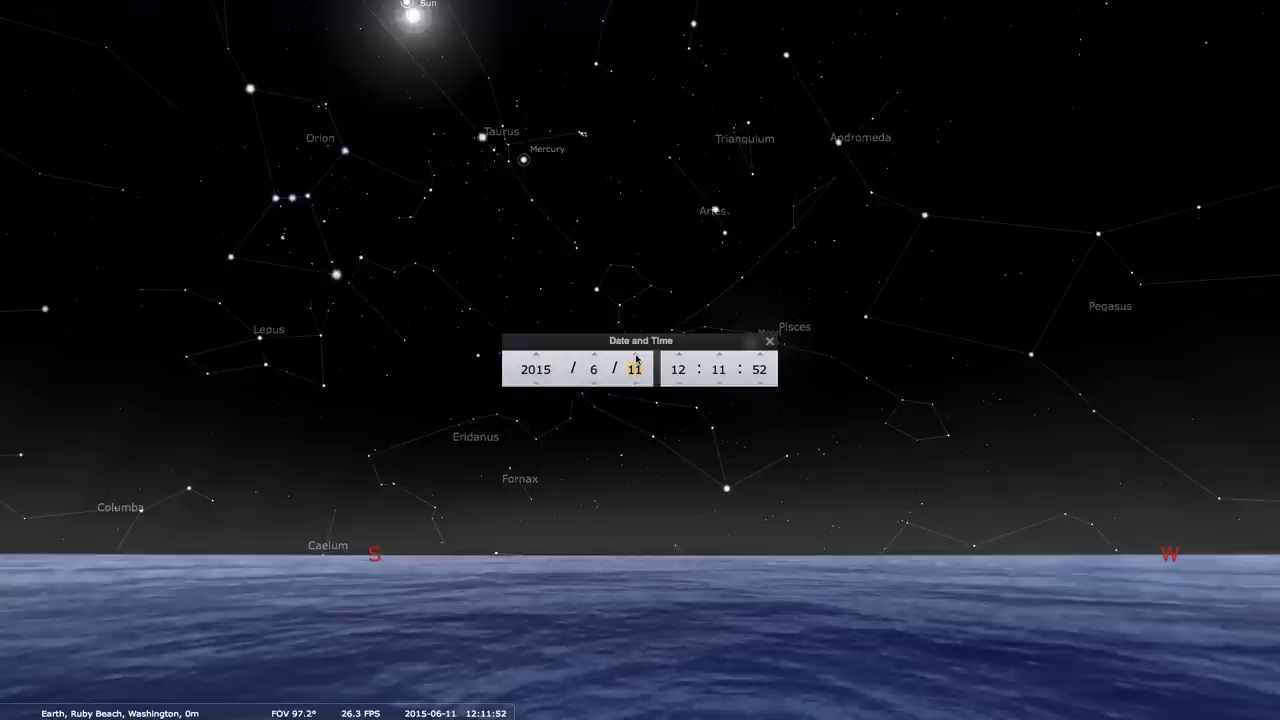
pyautogui.click(636, 383)
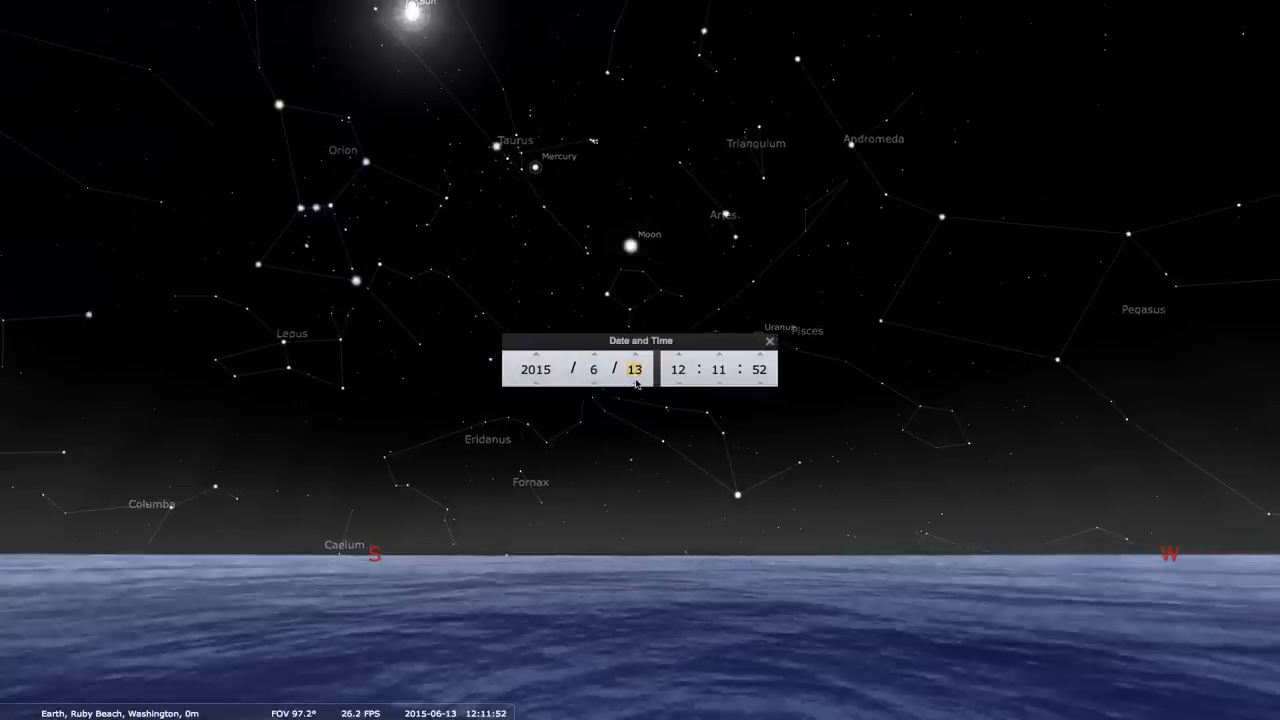
pyautogui.click(636, 355)
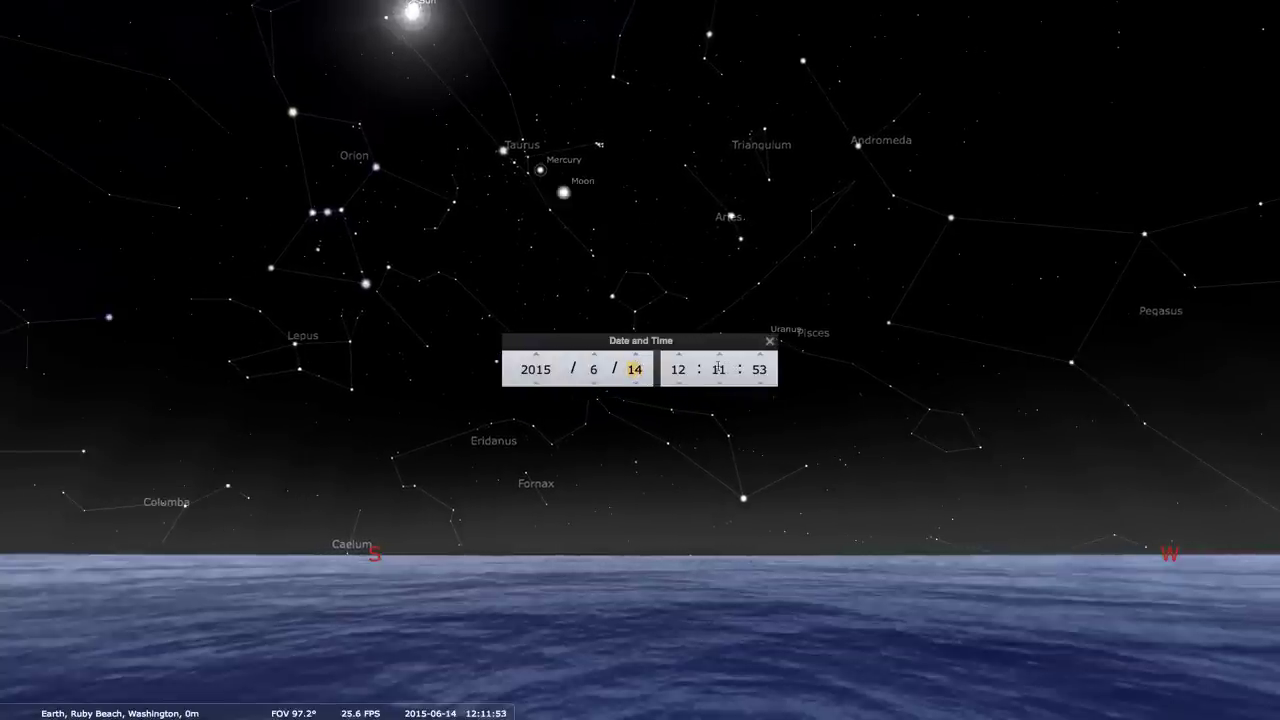
# Advance the hour of the simulated time to 23.
pyautogui.scroll(5, 680, 357)
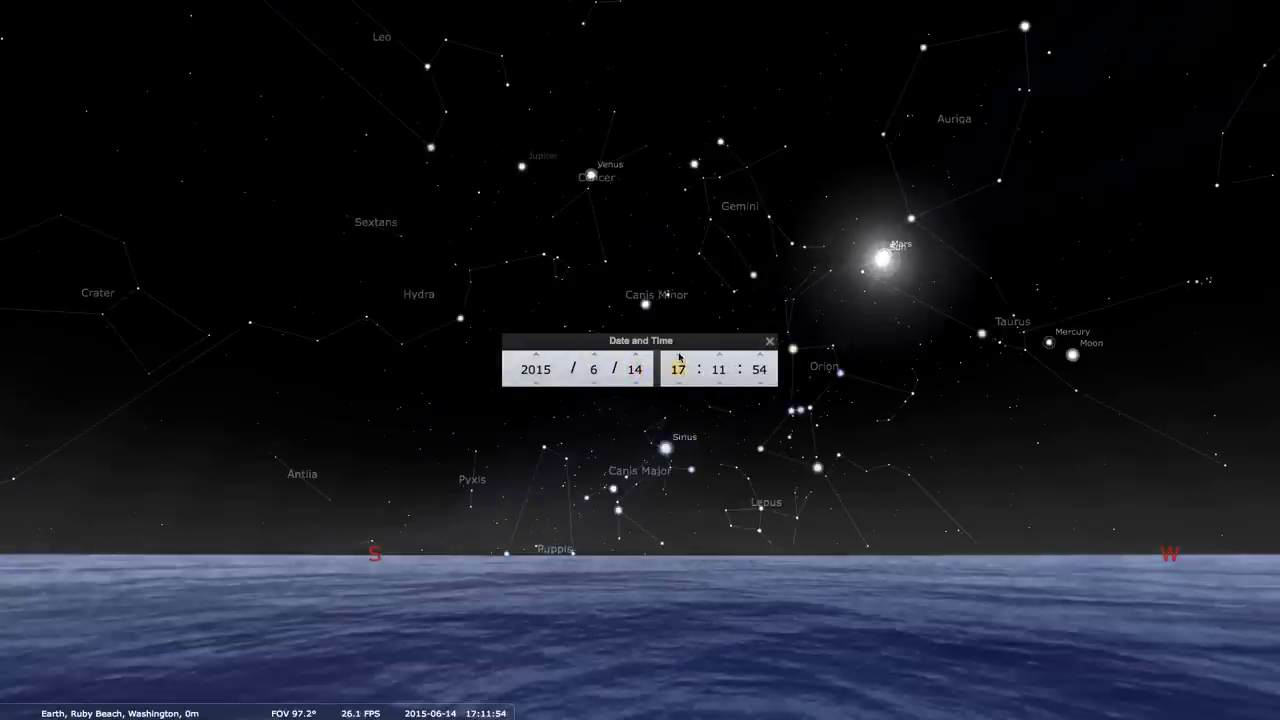
pyautogui.scroll(7, 680, 357)
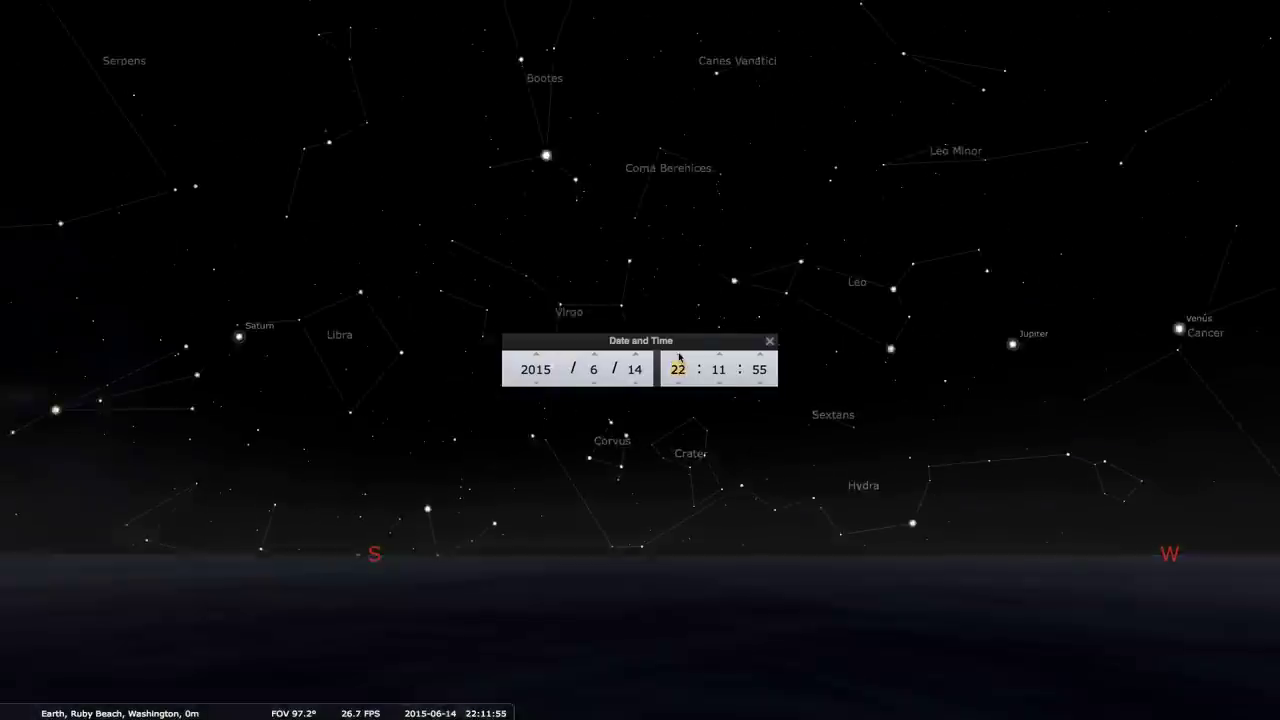
pyautogui.click(680, 386)
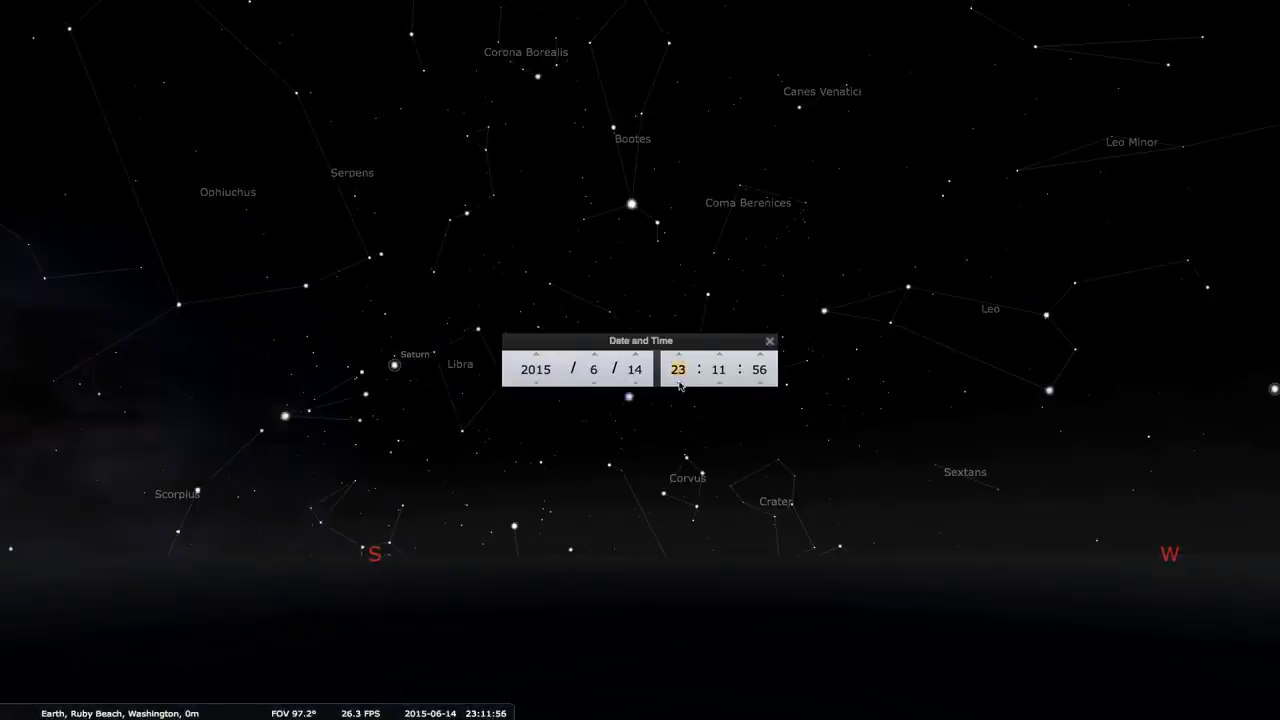
# Set the hour of the simulated time to 22 and close the date and time settings.
pyautogui.click(680, 386)
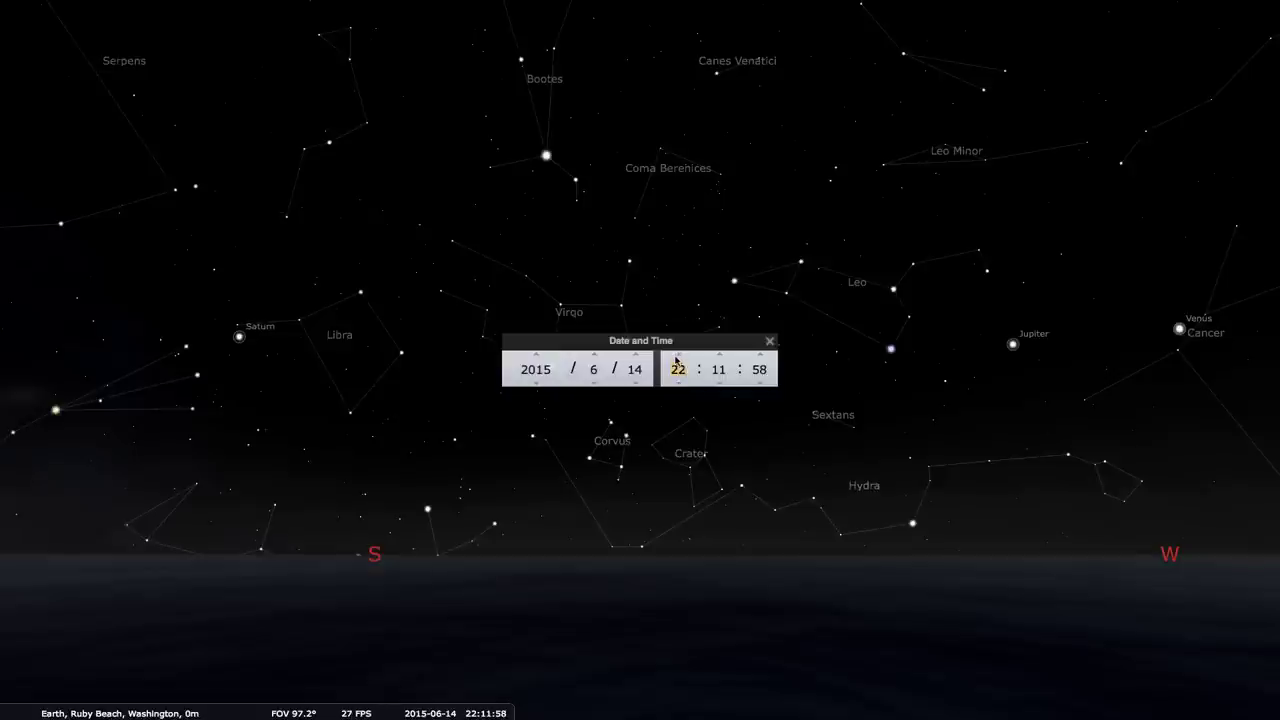
pyautogui.click(769, 343)
pyautogui.moveTo(456, 712)
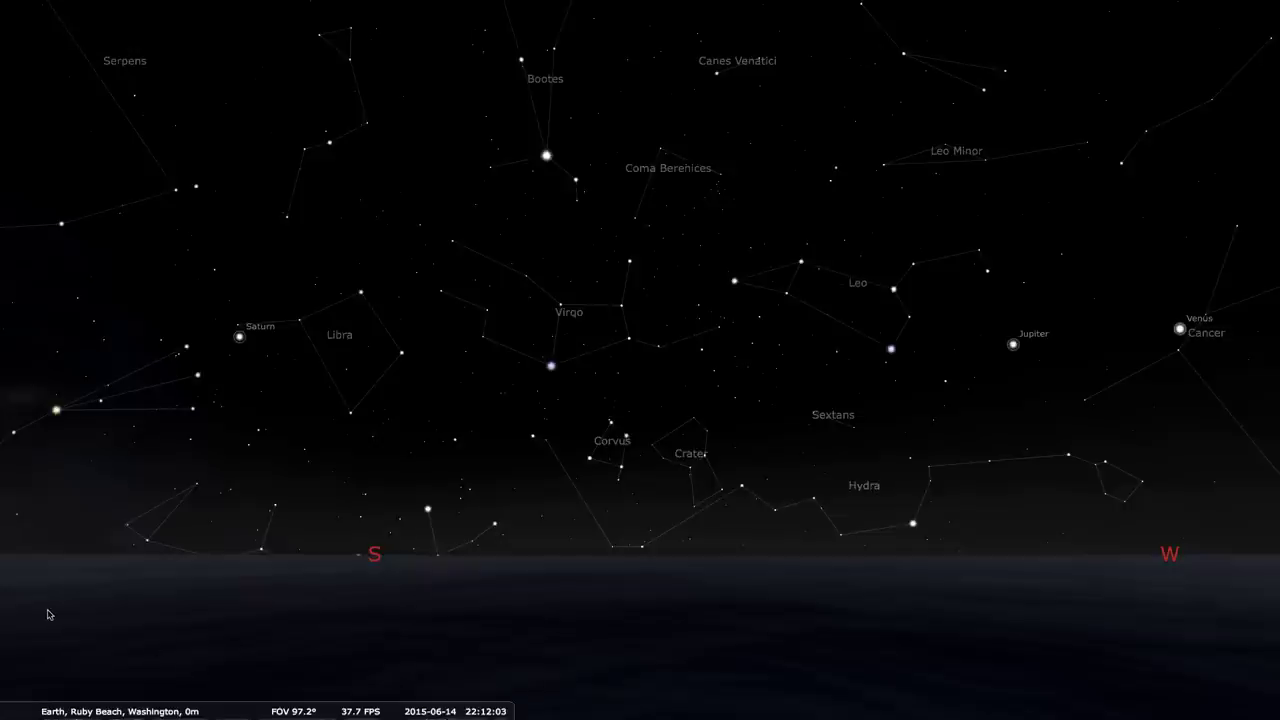
# Open the sky and viewing options and set the absolute scale of the stars to 1.2.
pyautogui.moveTo(2, 590)
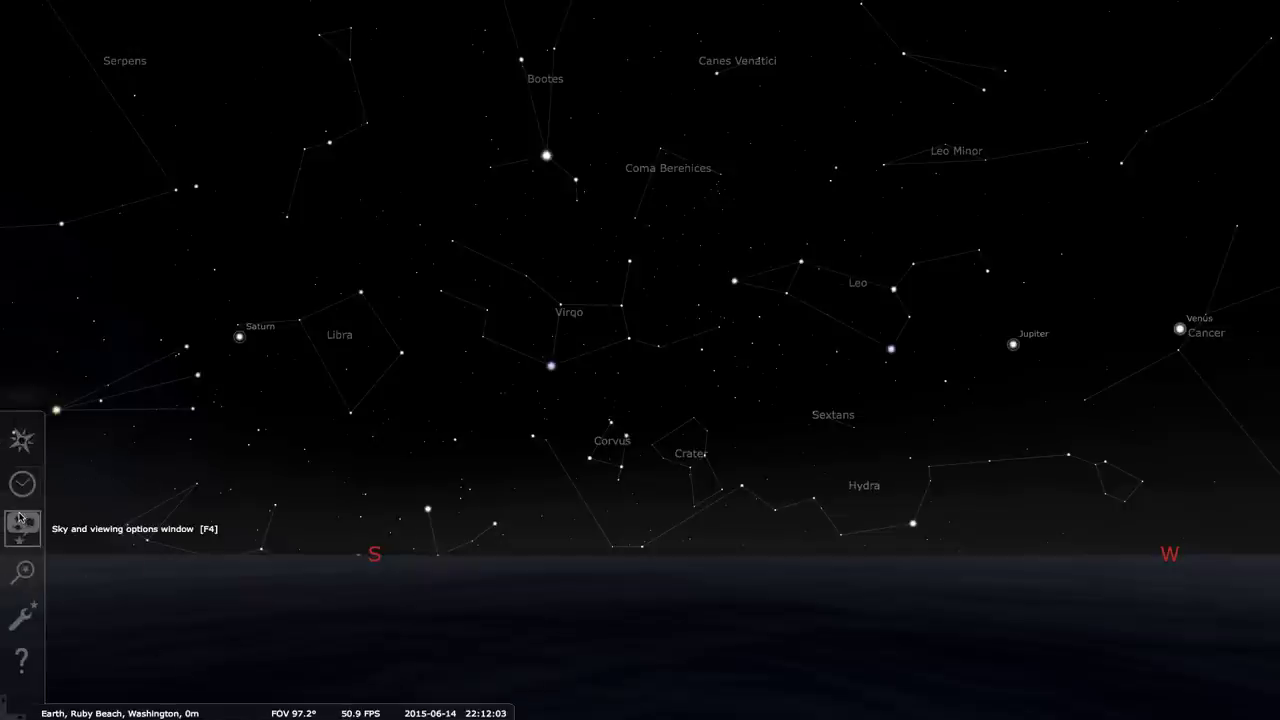
pyautogui.click(20, 521)
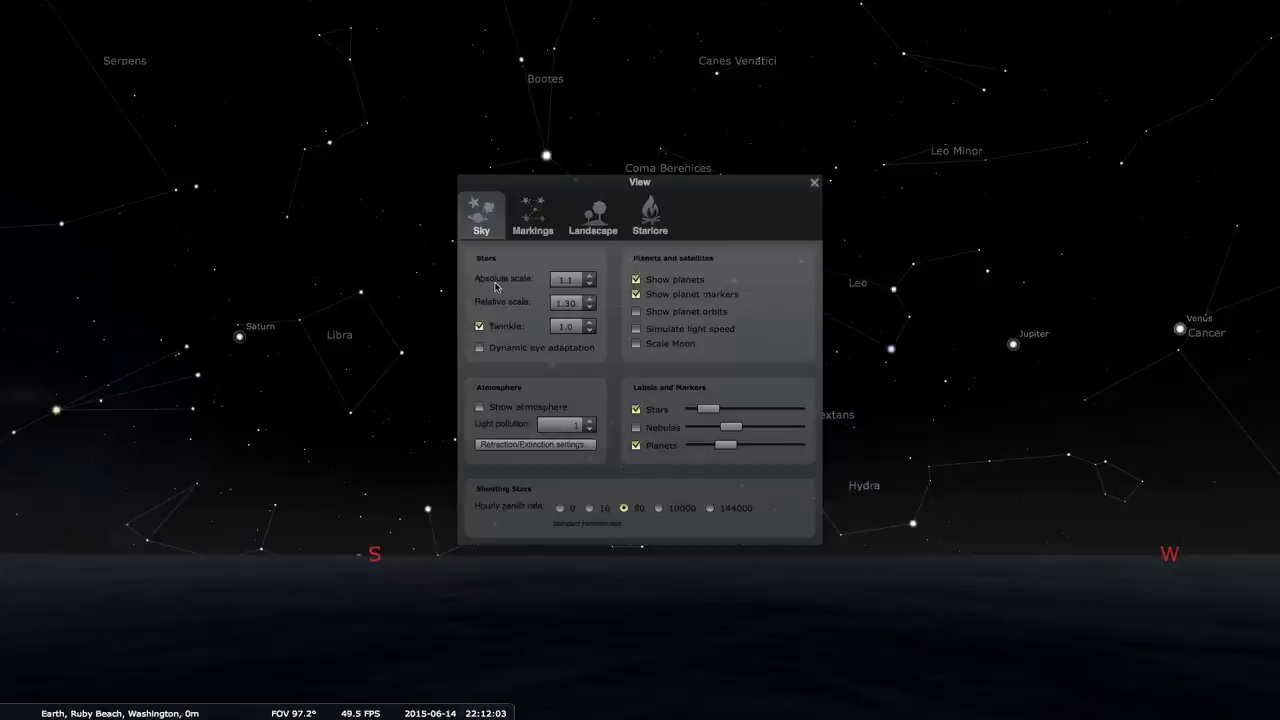
pyautogui.click(591, 276)
pyautogui.click(591, 277)
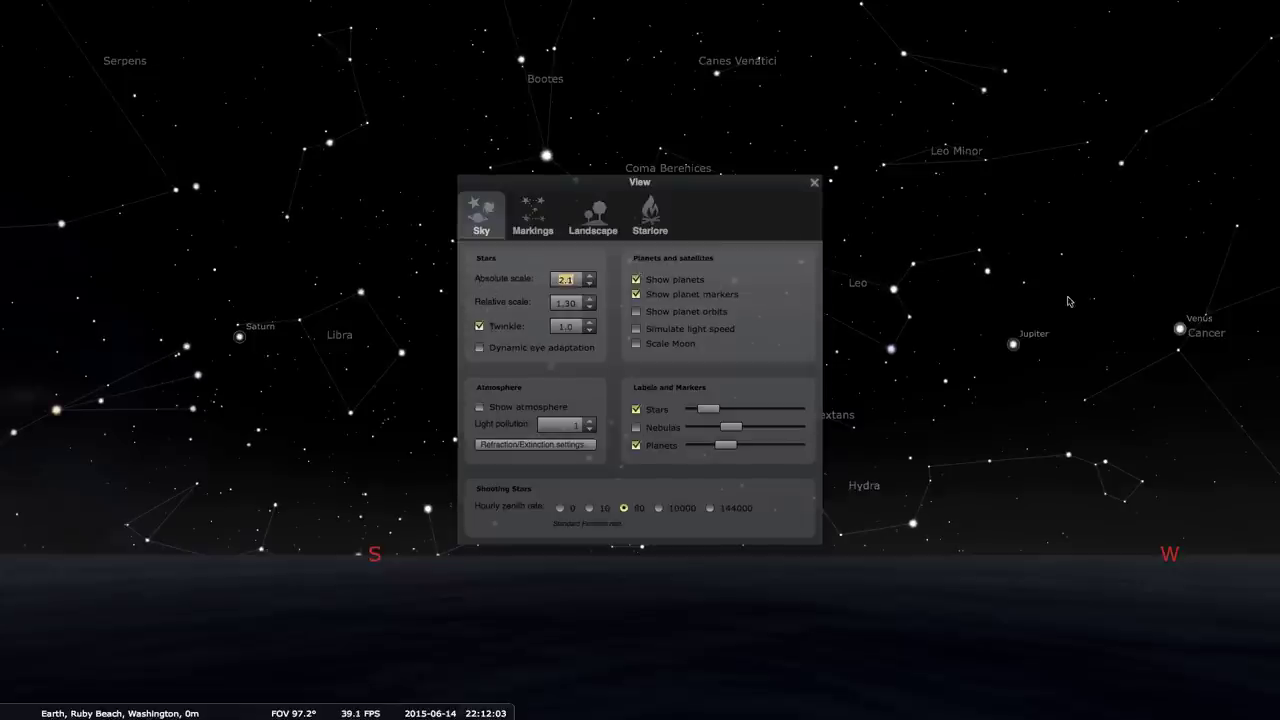
pyautogui.click(590, 286)
pyautogui.click(590, 286)
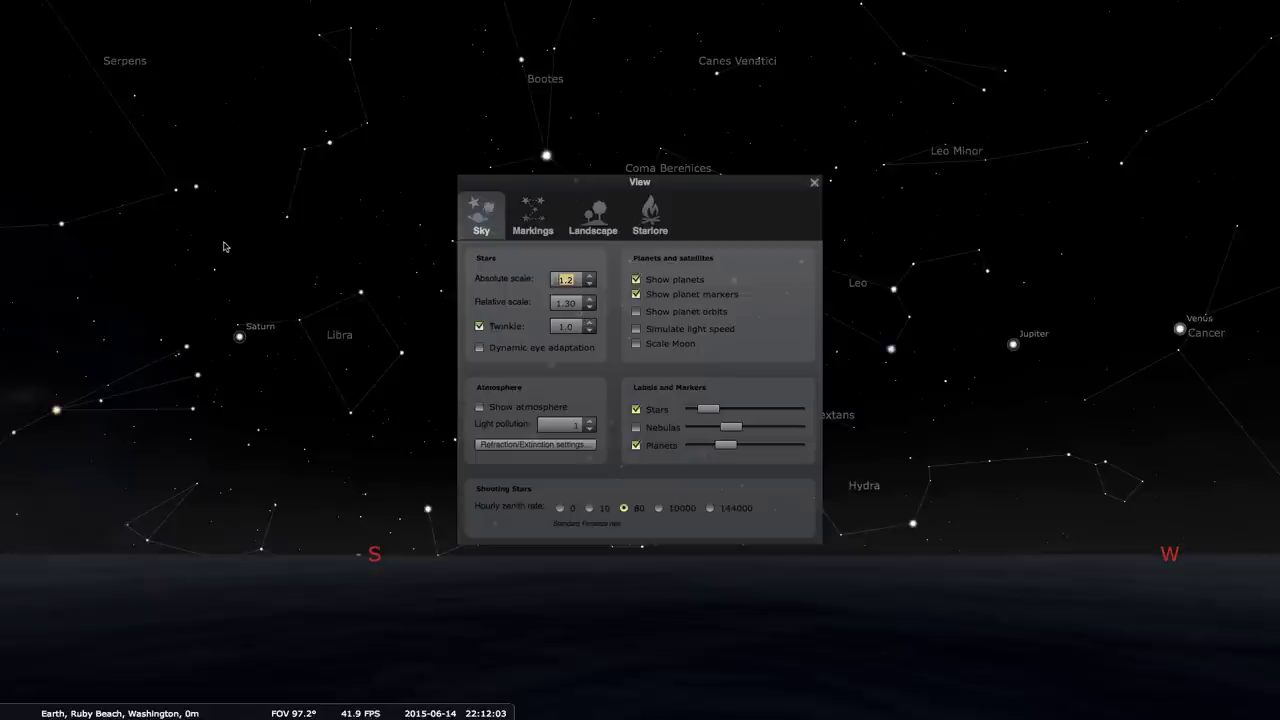
# Set the relative scale of the stars to 1.50.
pyautogui.scroll(5, 592, 302)
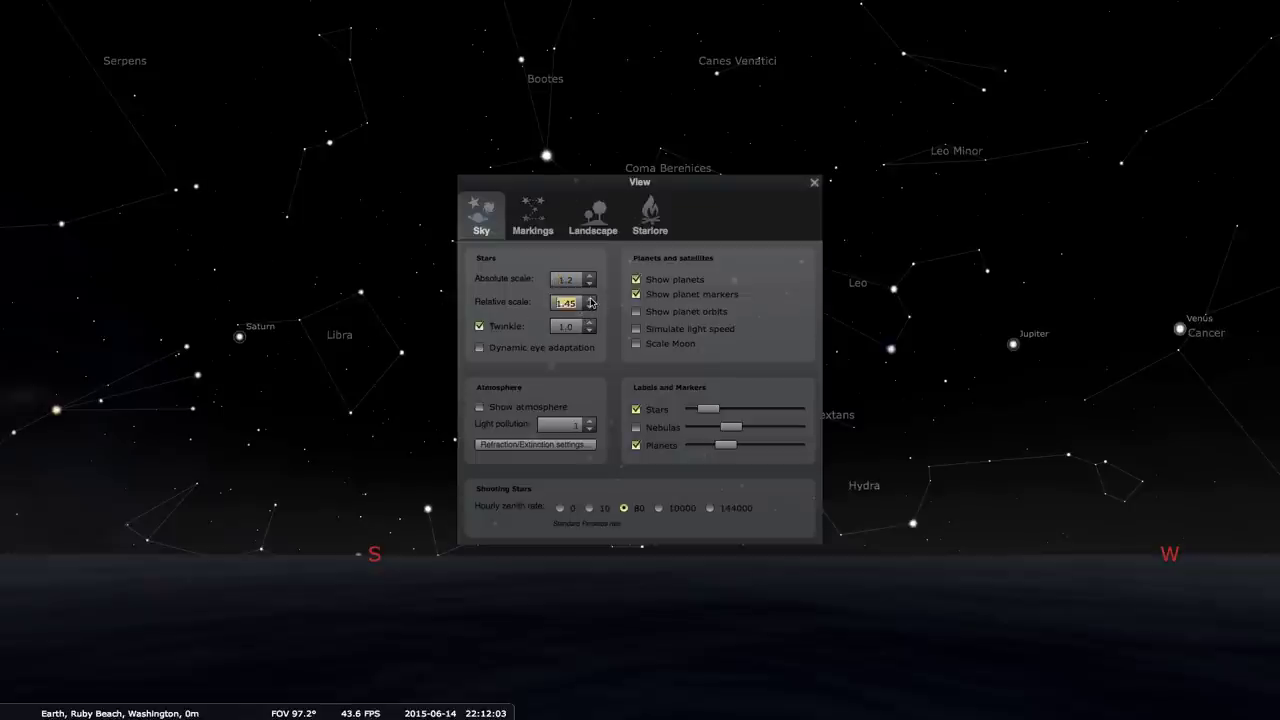
pyautogui.scroll(3, 592, 302)
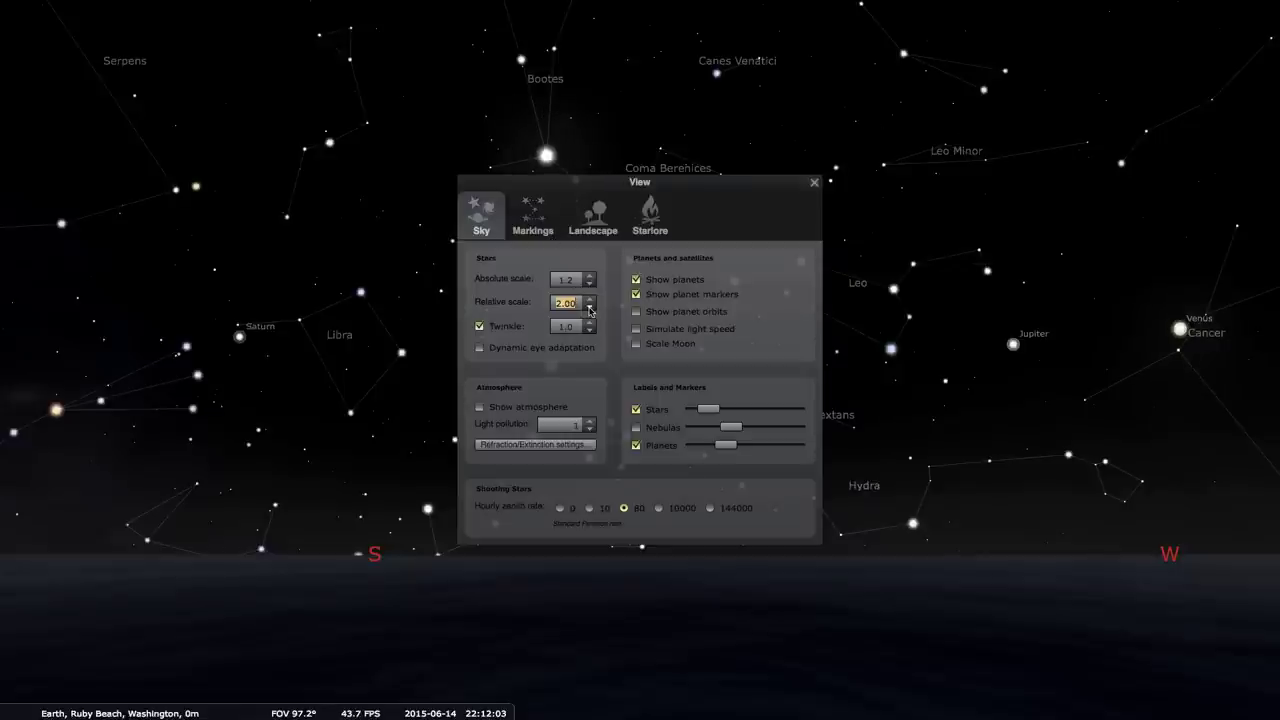
pyautogui.scroll(-11, 589, 309)
pyautogui.scroll(-1, 589, 309)
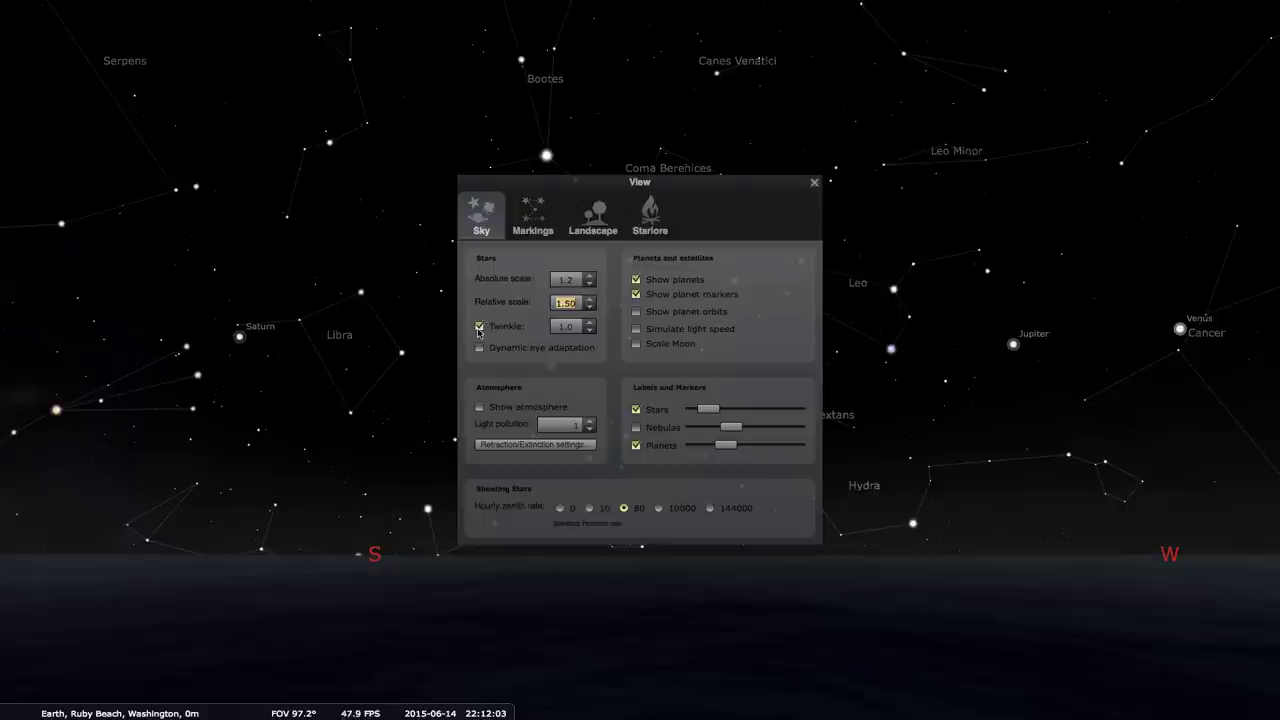
# Preview the sky with the atmosphere shown and with planet orbits shown, turning each option off again.
pyautogui.click(481, 407)
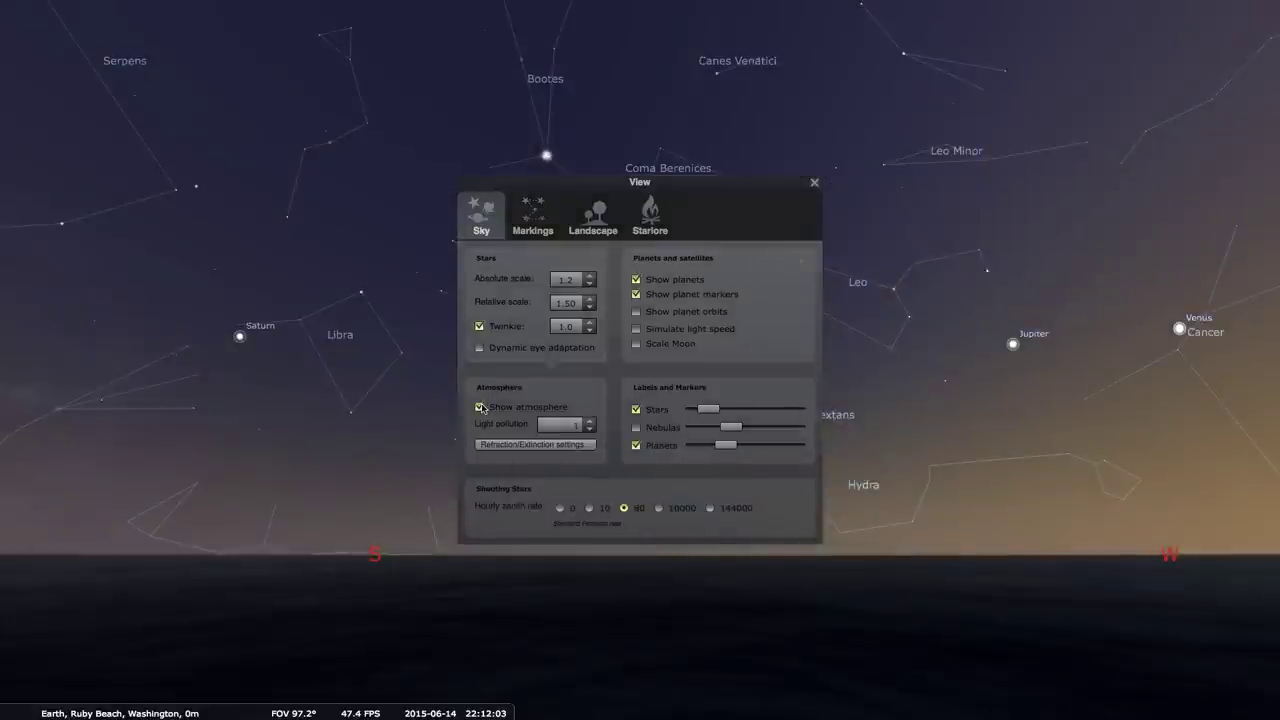
pyautogui.click(481, 407)
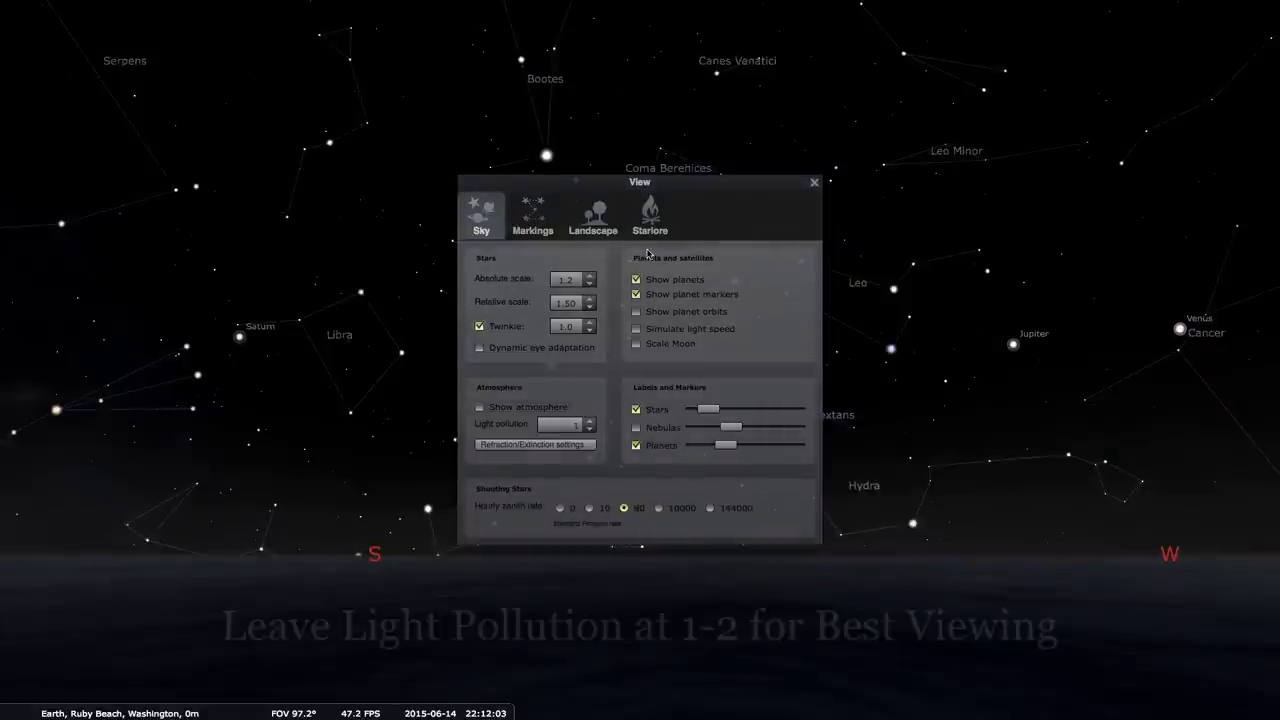
pyautogui.click(636, 312)
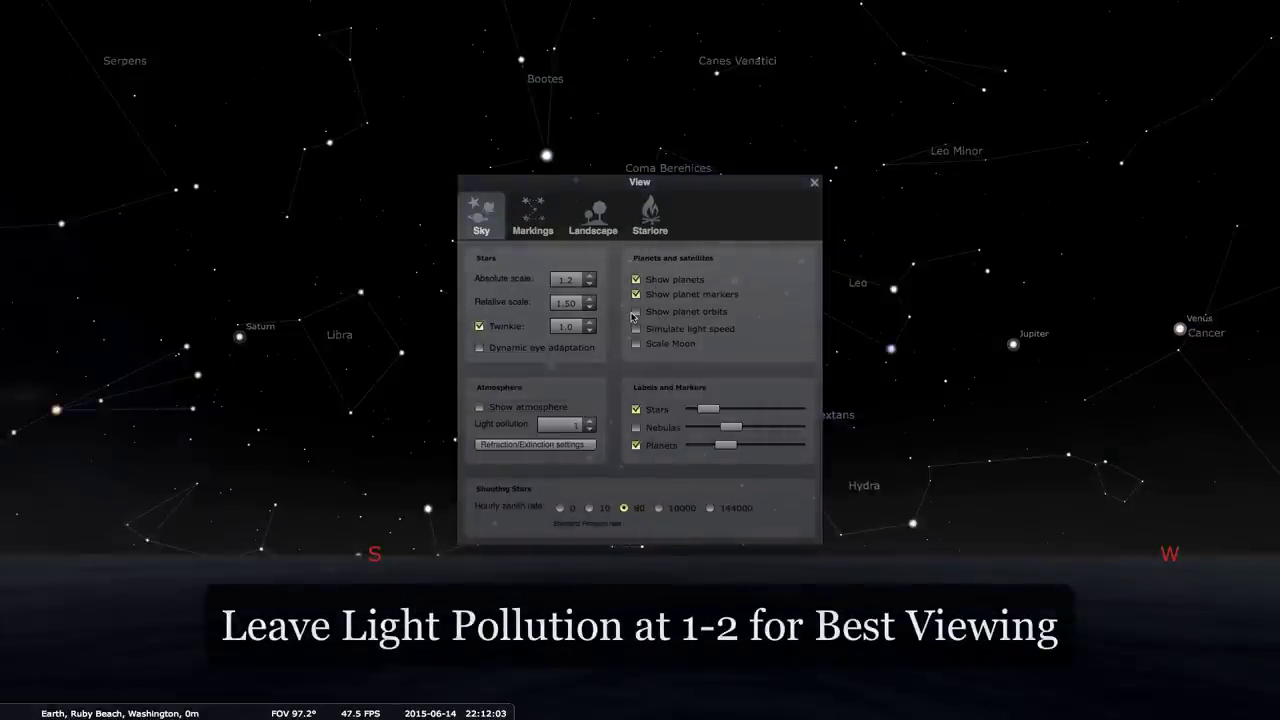
pyautogui.click(636, 312)
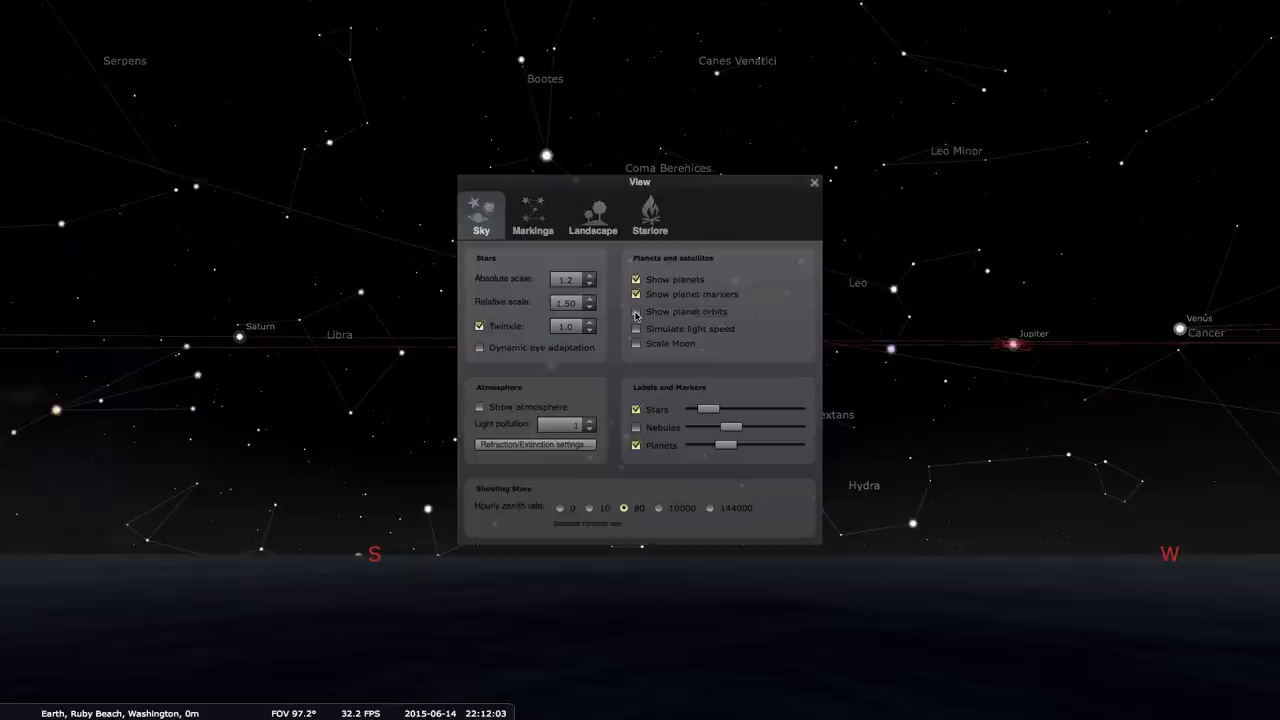
pyautogui.click(637, 410)
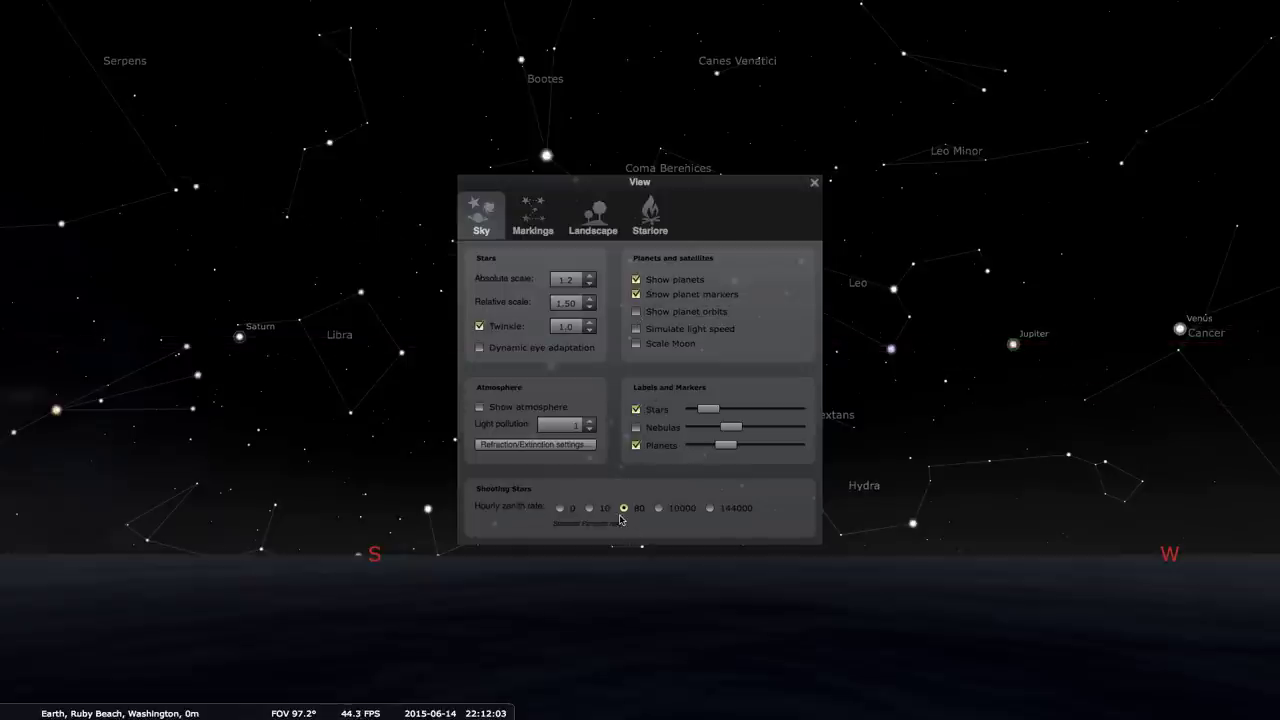
# Try the Equal Area, Stereographic, Fish-eye, Hammer-Aitoff, Cylinder and Mercator projections and return to Perspective.
pyautogui.click(515, 222)
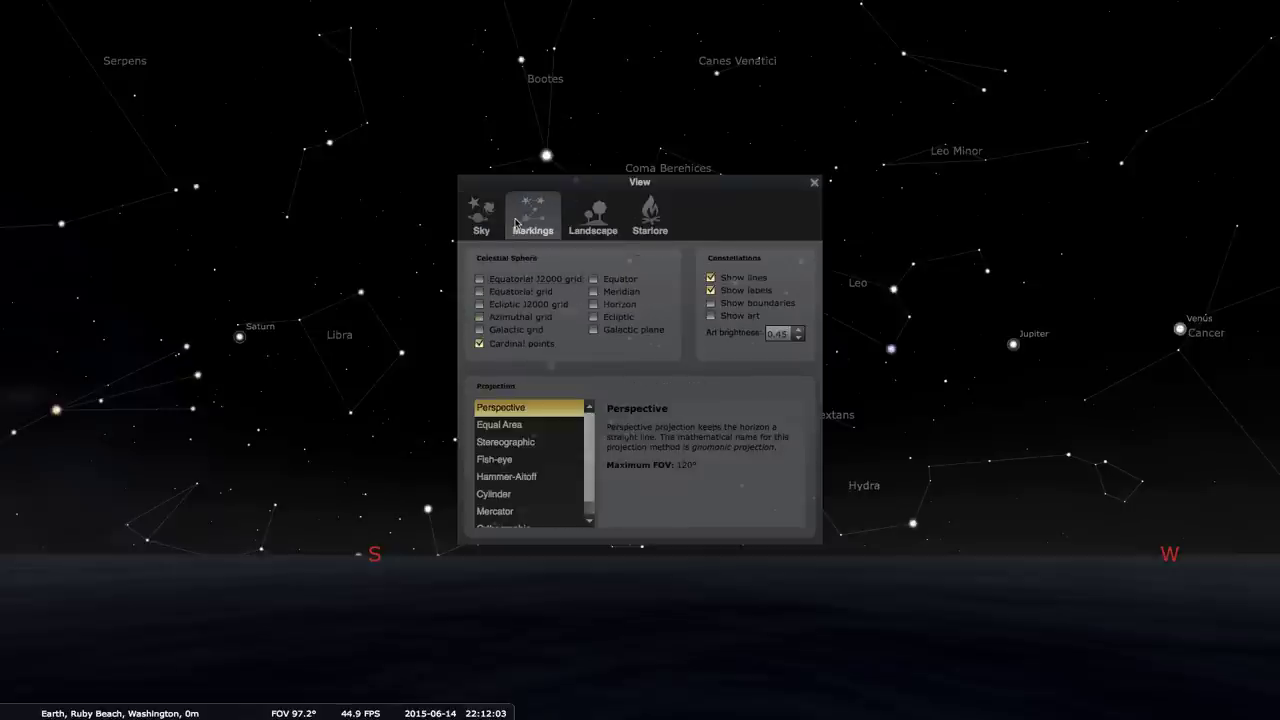
pyautogui.click(479, 344)
pyautogui.click(506, 425)
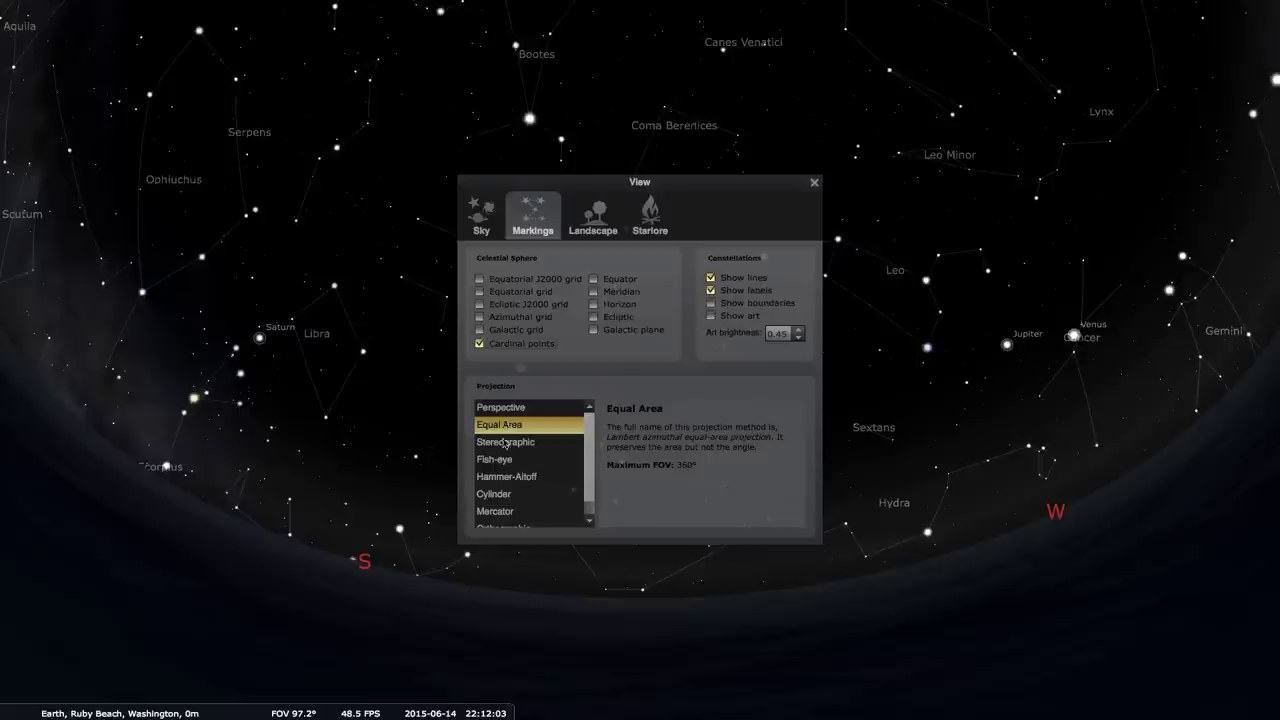
pyautogui.click(506, 442)
pyautogui.click(506, 459)
pyautogui.click(506, 476)
pyautogui.click(506, 495)
pyautogui.click(506, 511)
pyautogui.click(502, 410)
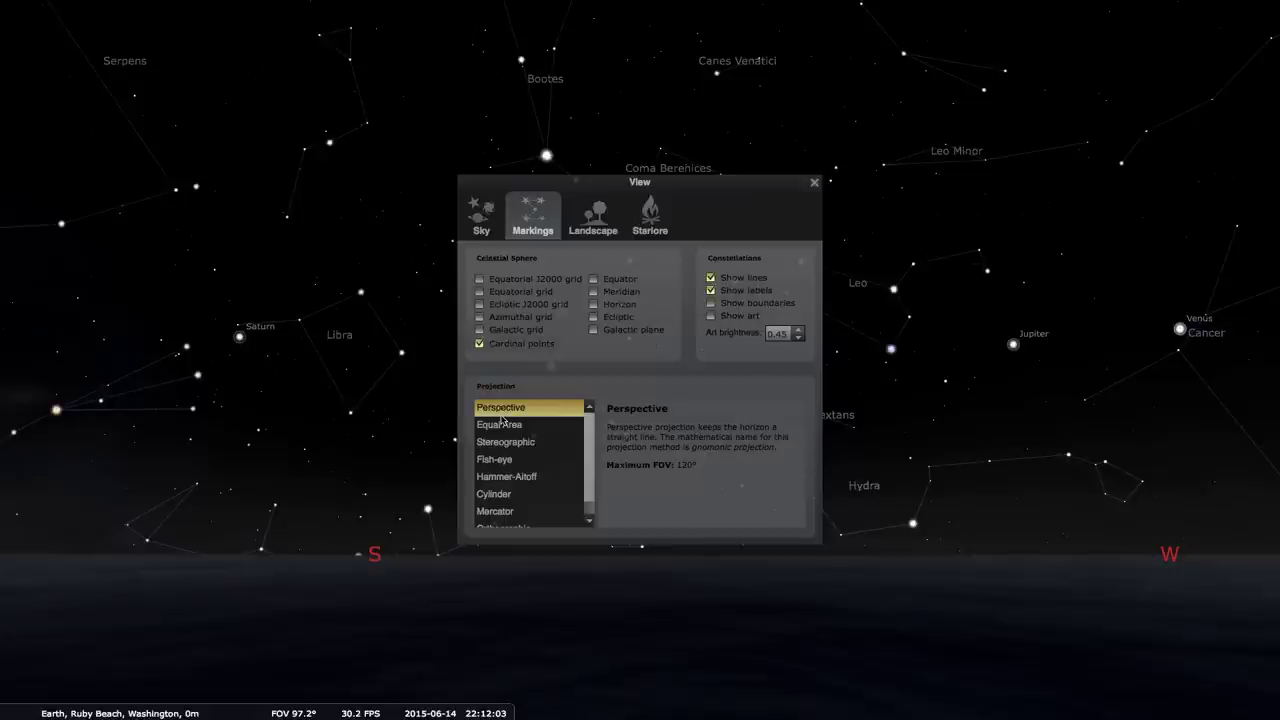
# Preview the Guereins, Garching and Mars landscapes and return to the Ocean landscape.
pyautogui.click(598, 222)
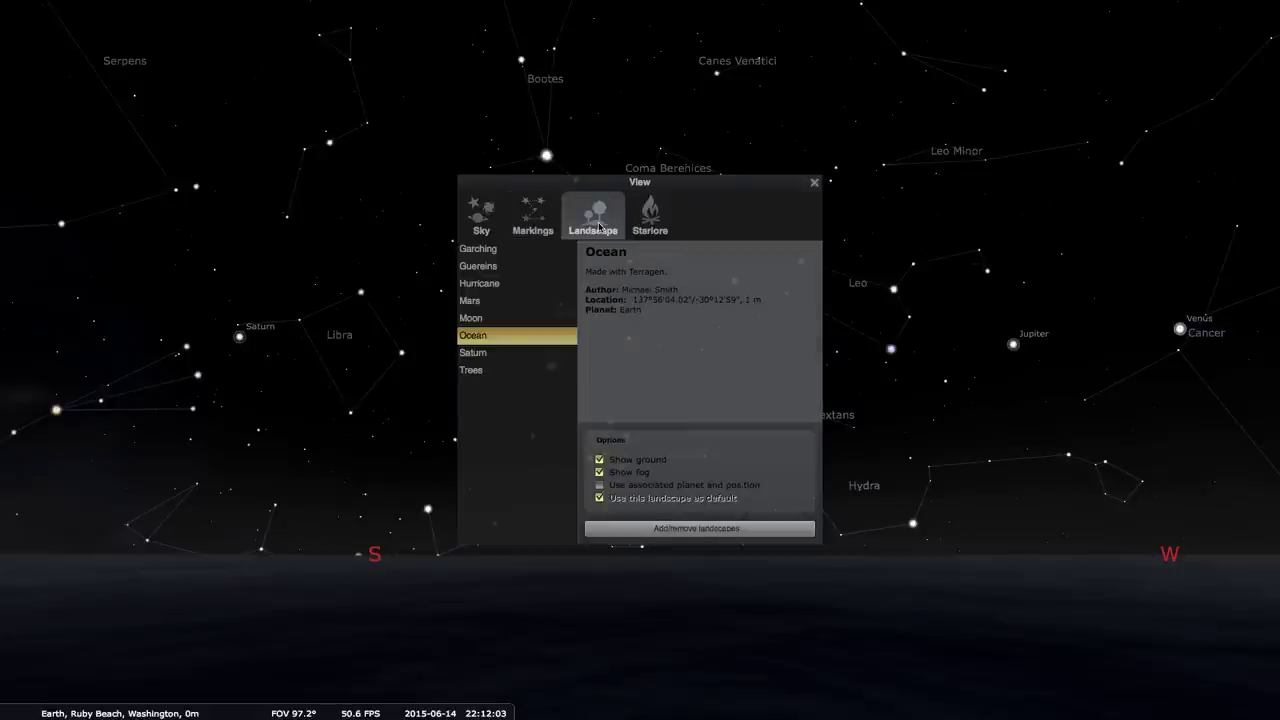
pyautogui.click(466, 267)
pyautogui.click(472, 249)
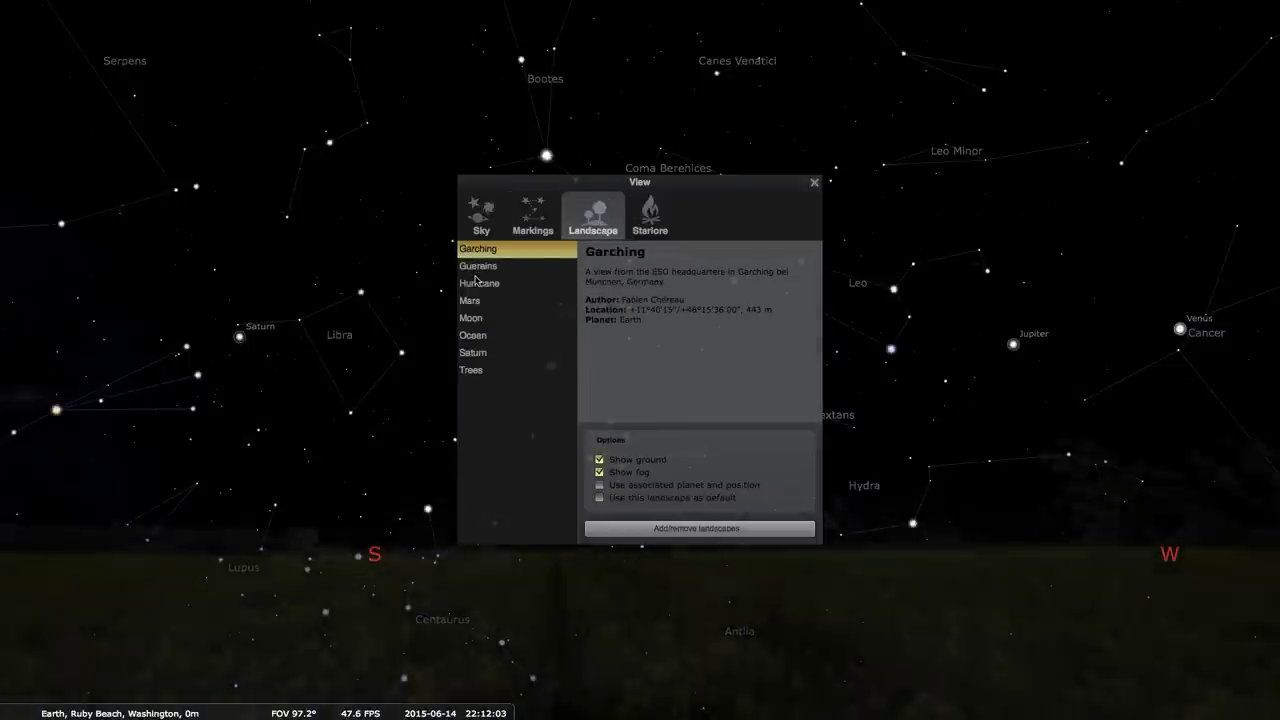
pyautogui.click(474, 303)
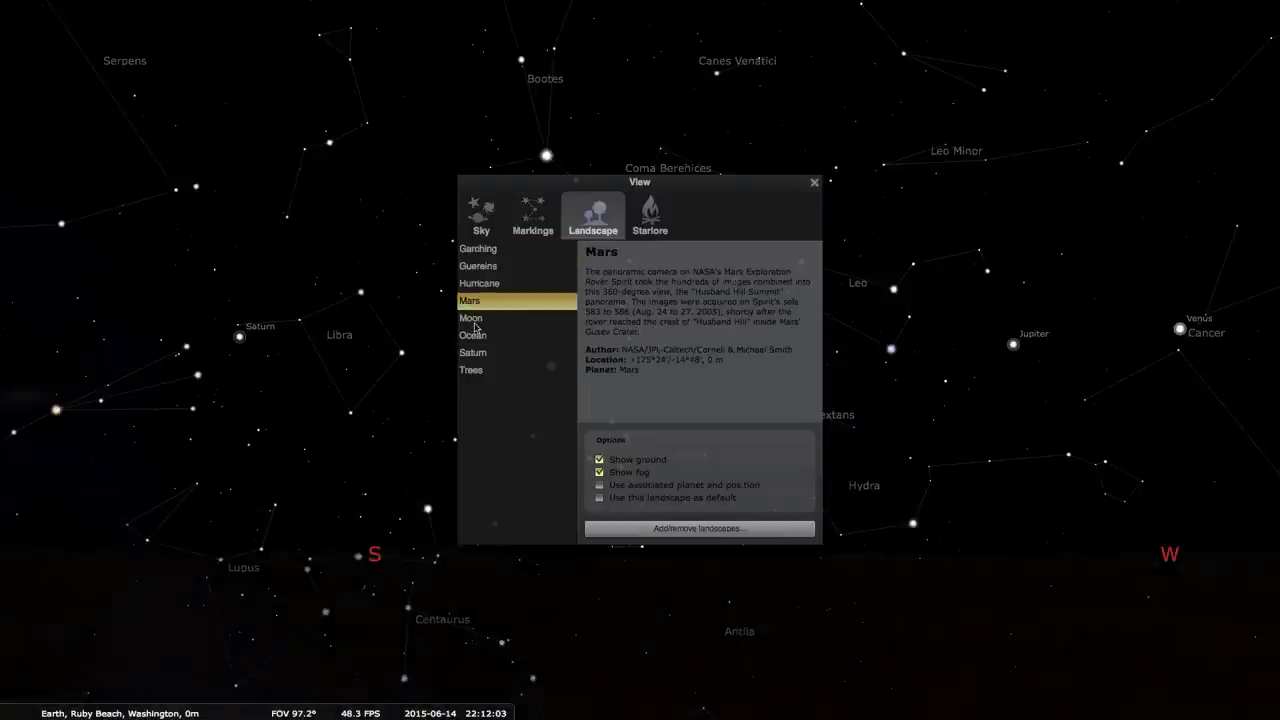
pyautogui.click(477, 338)
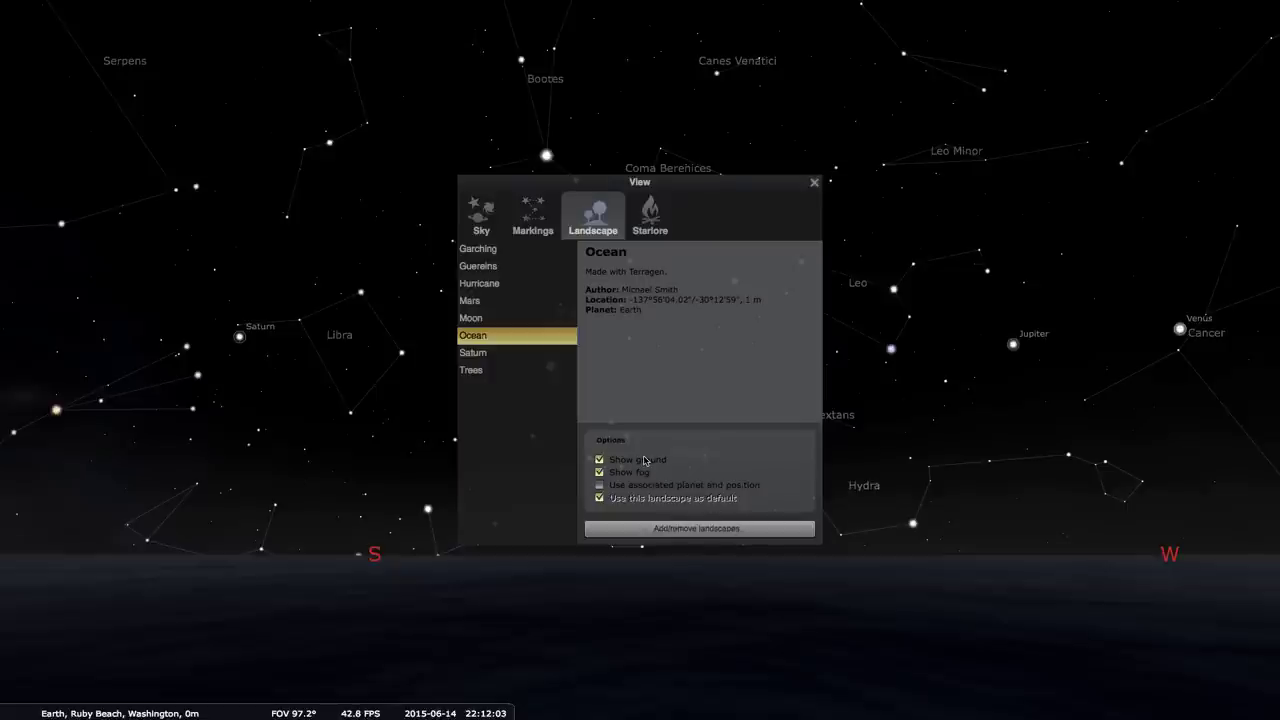
# Turn off the Ocean landscape's fog, and close the view settings after checking the Starlore options.
pyautogui.click(599, 472)
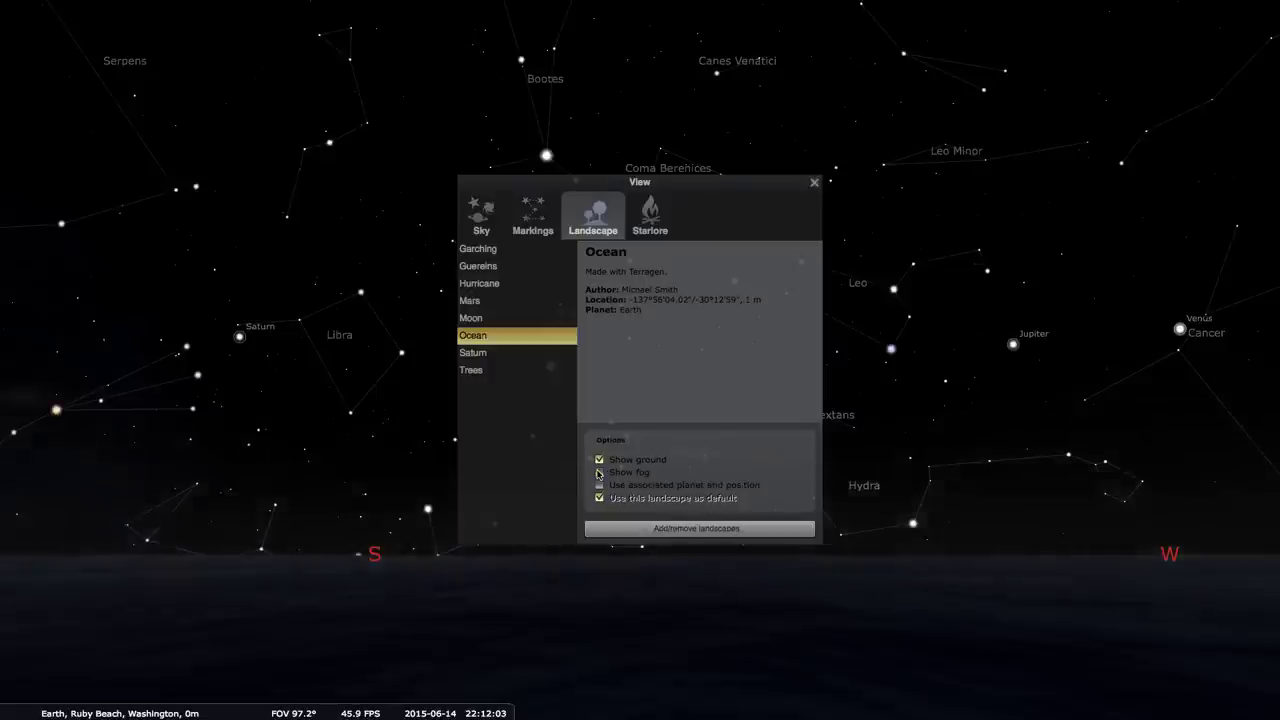
pyautogui.click(599, 472)
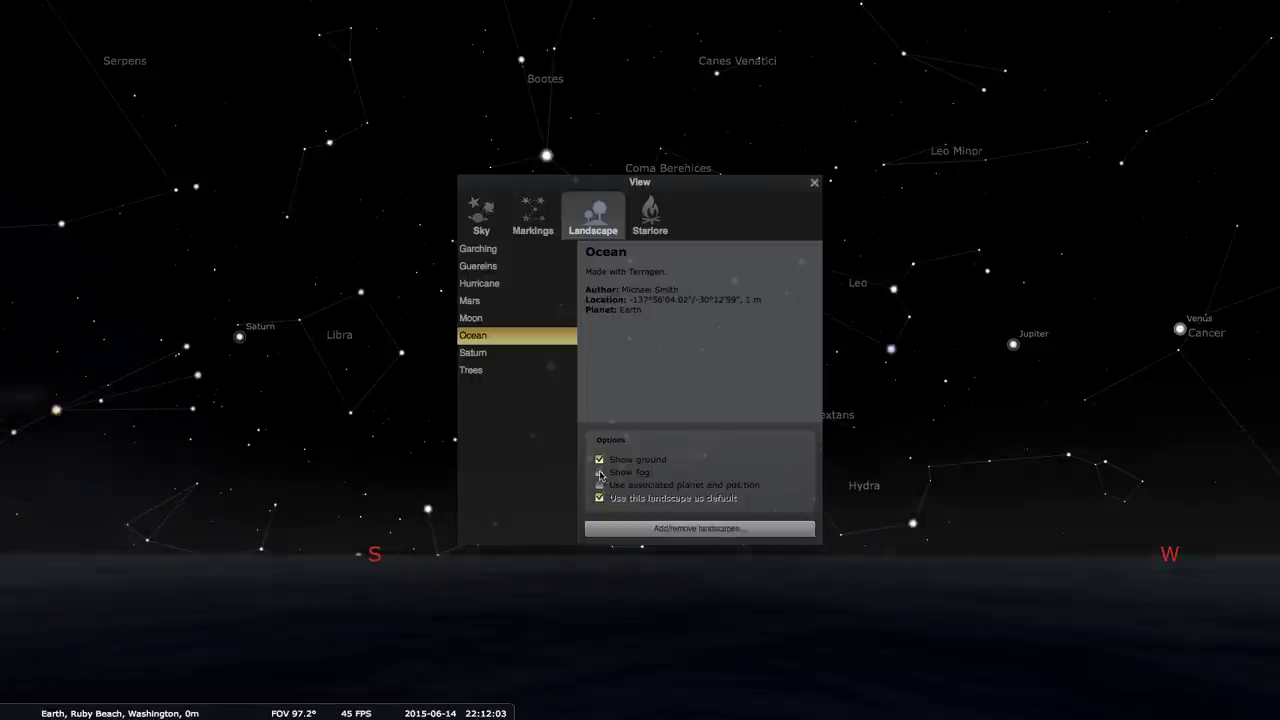
pyautogui.click(599, 472)
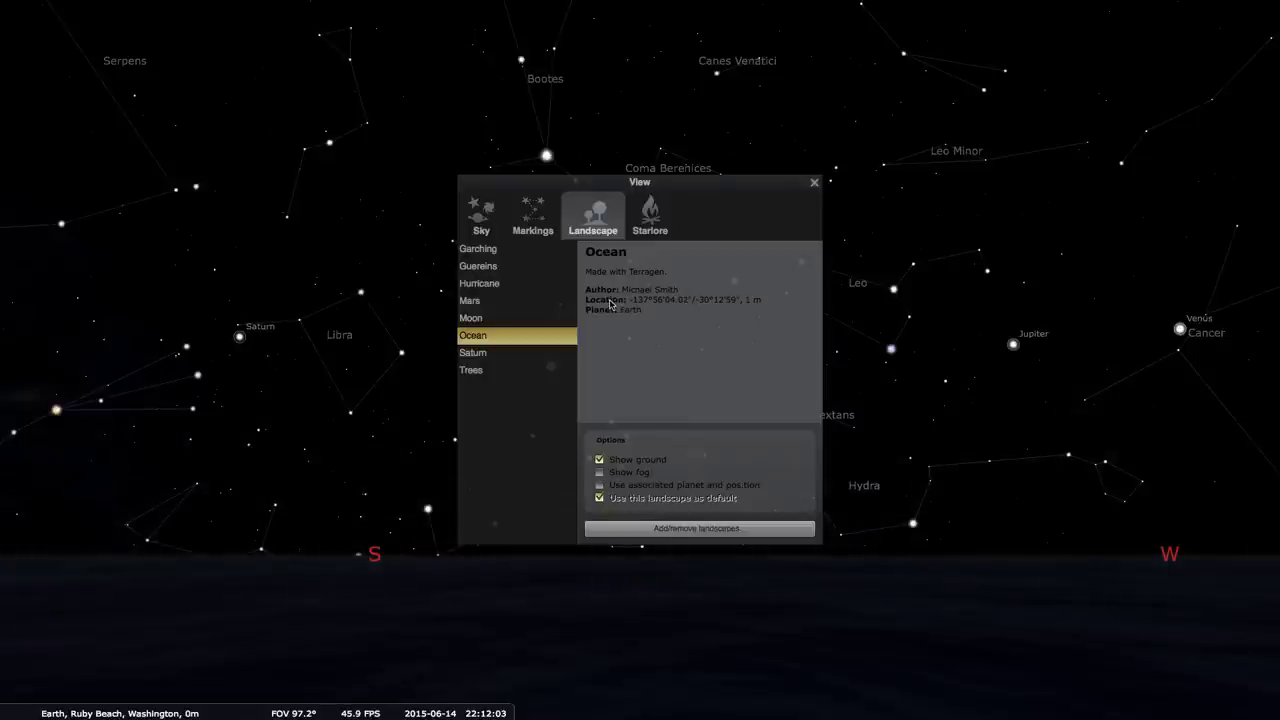
pyautogui.click(648, 205)
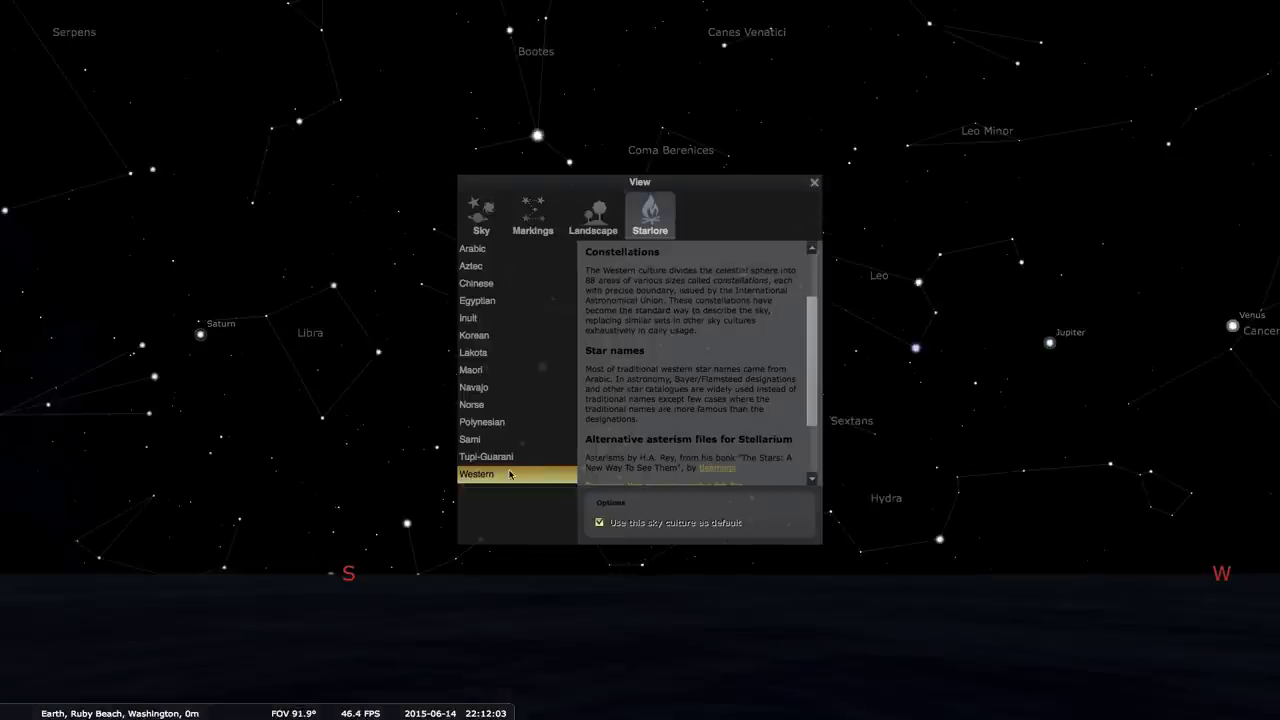
pyautogui.click(814, 182)
# Review the navigation settings and the Compass Marks plugin's startup option in the configuration window, and close it.
pyautogui.moveTo(3, 452)
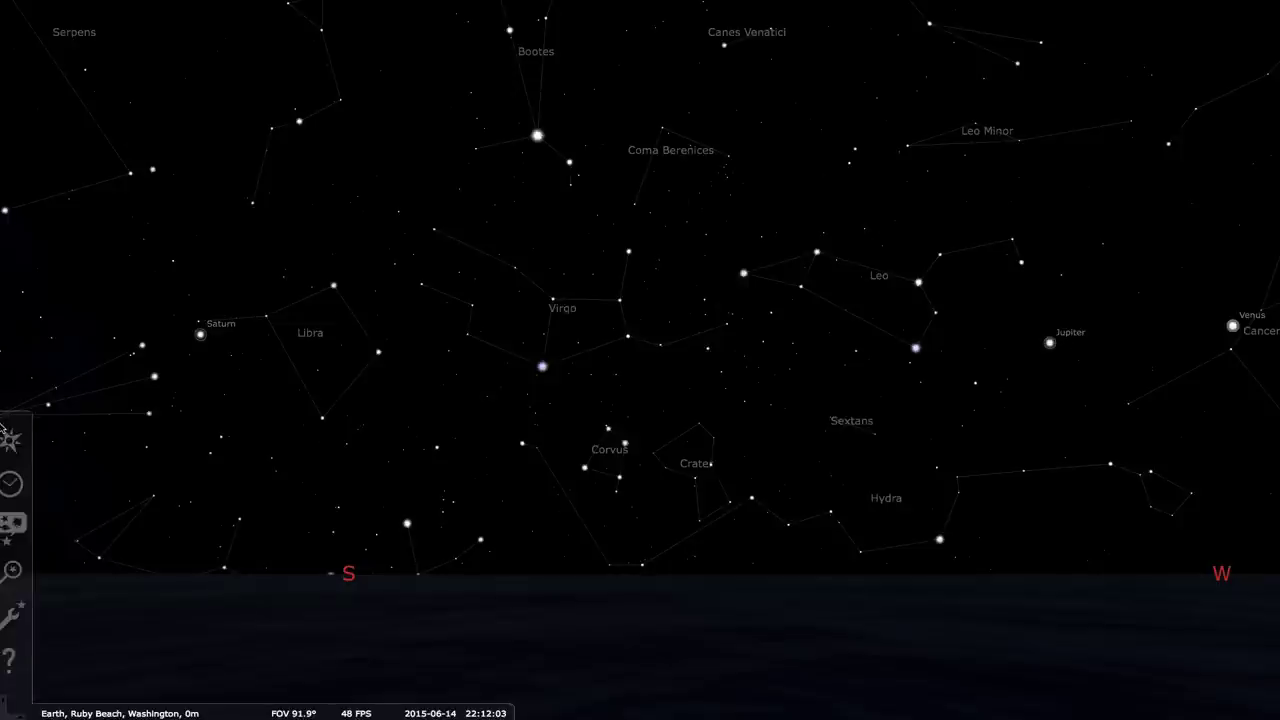
pyautogui.click(22, 614)
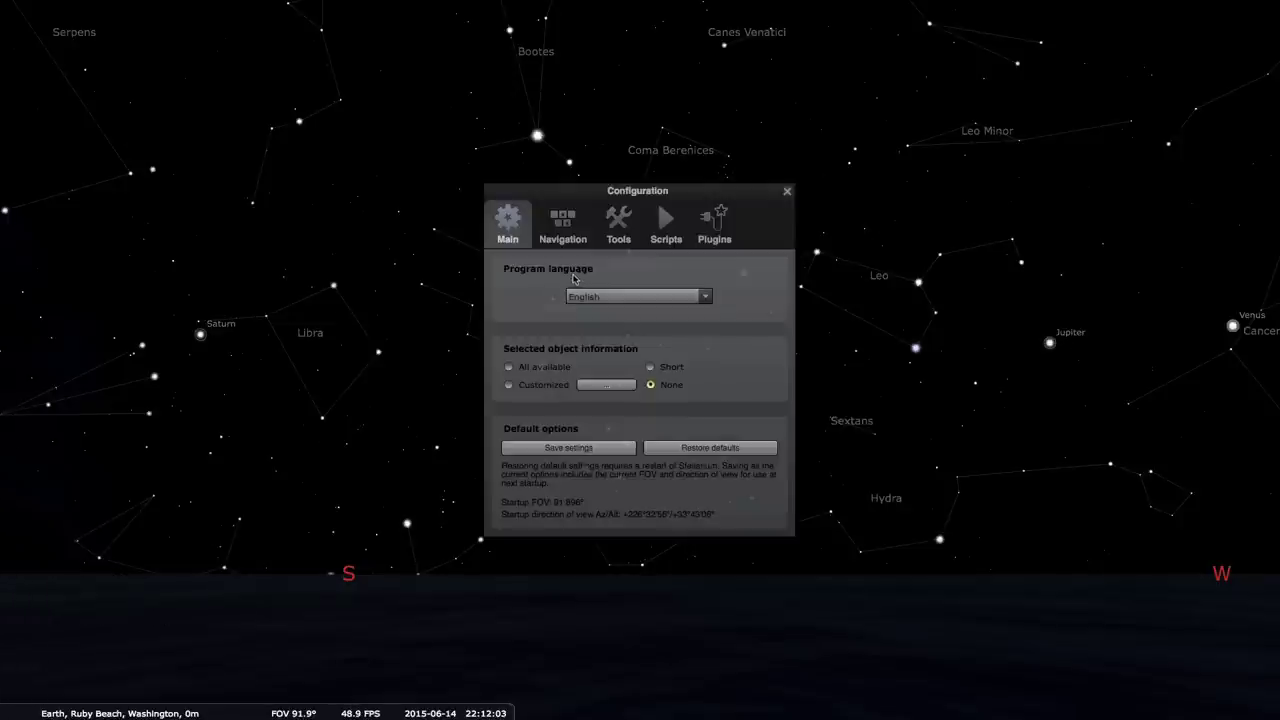
pyautogui.click(571, 228)
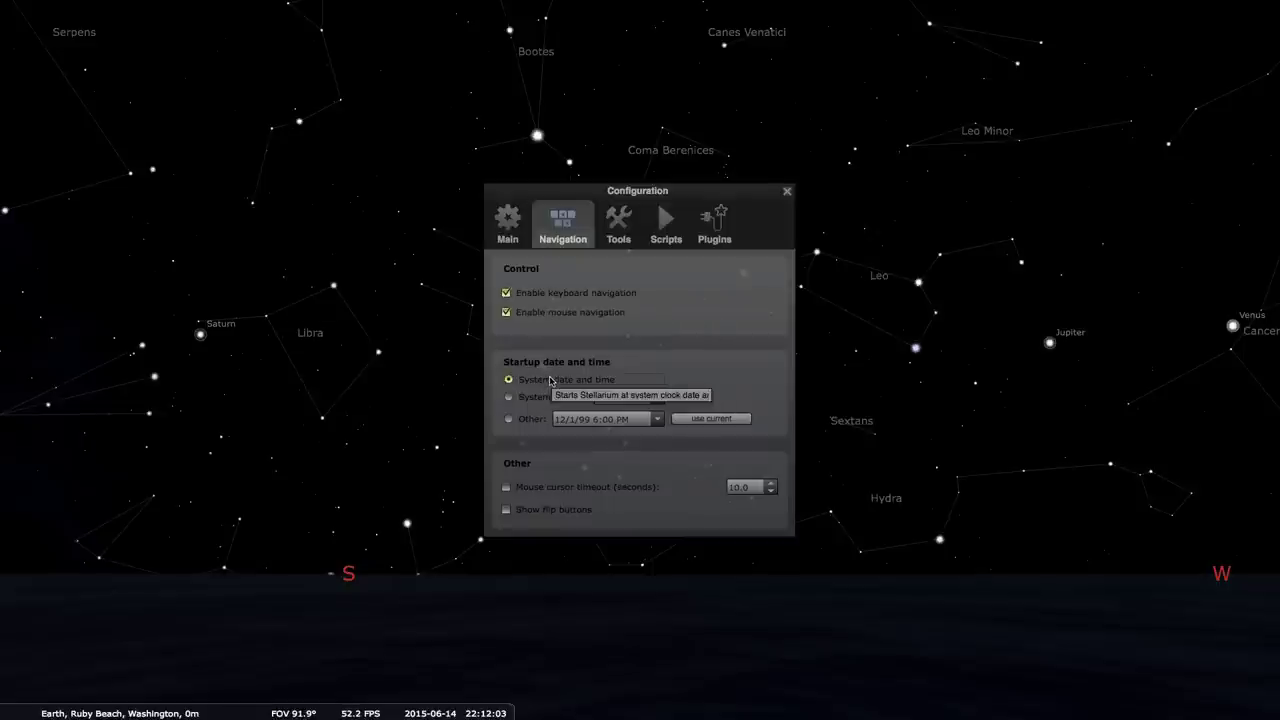
pyautogui.click(709, 221)
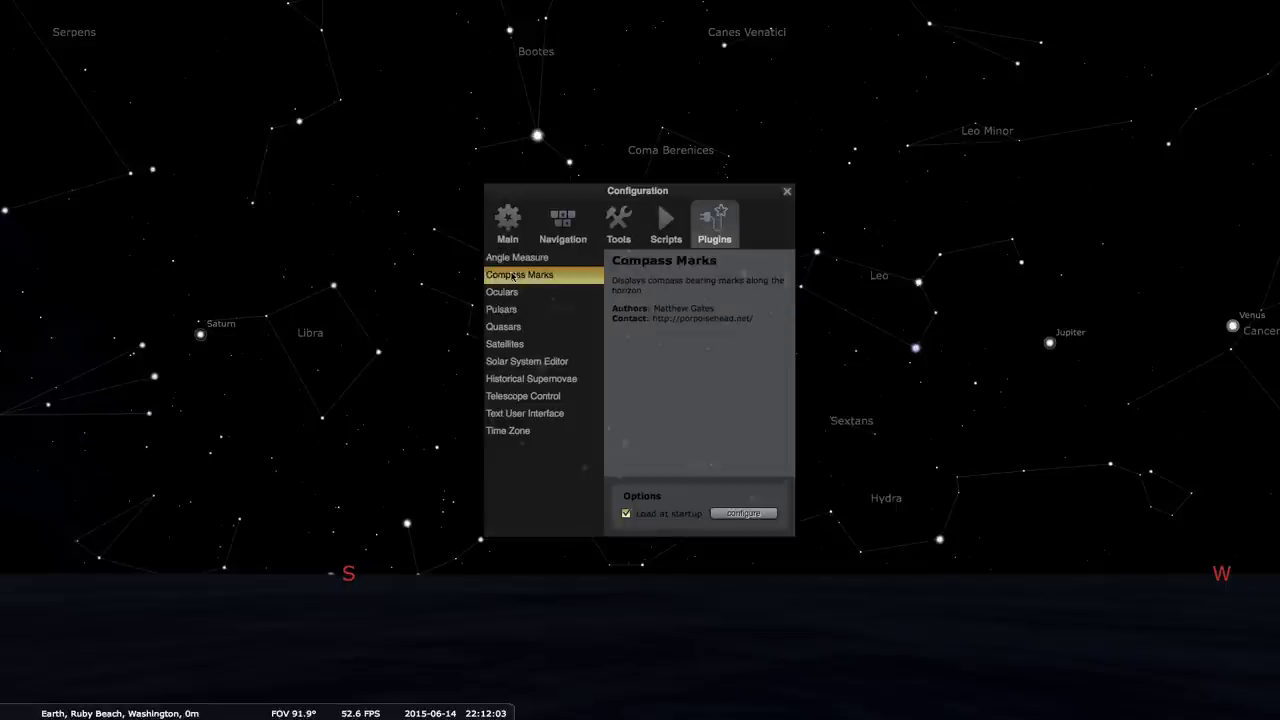
pyautogui.click(686, 514)
pyautogui.click(787, 191)
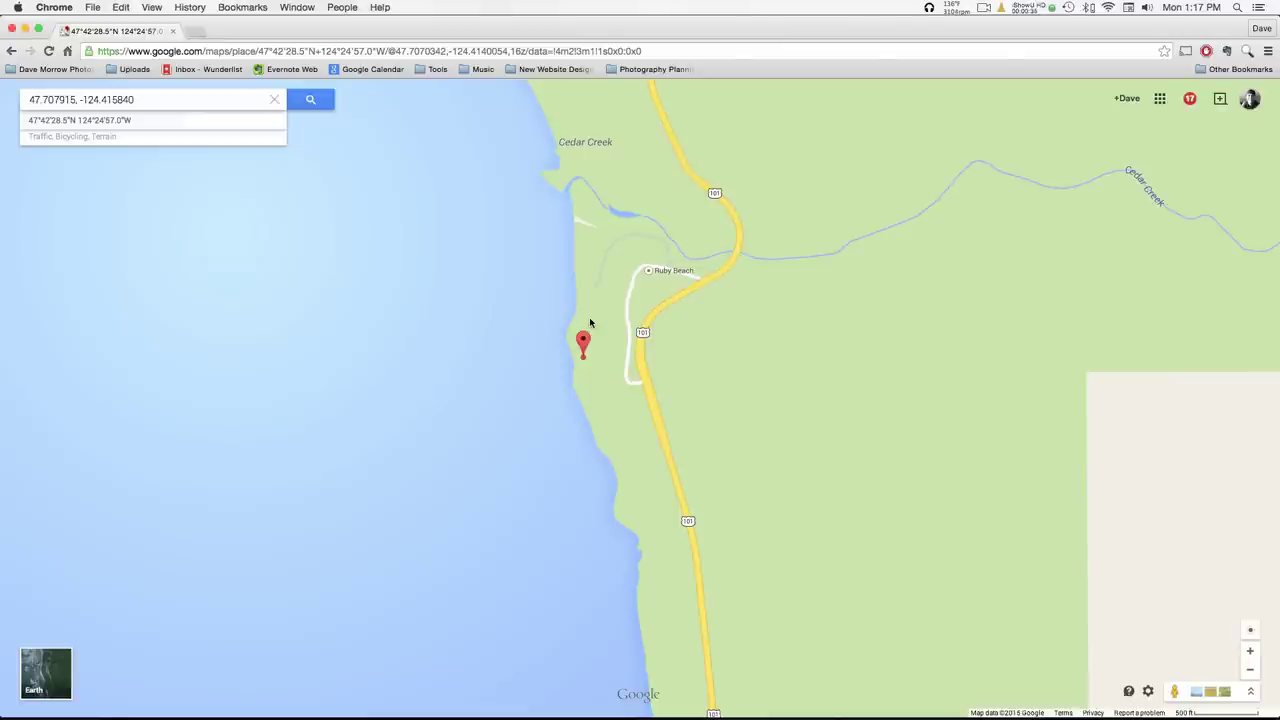
# Copy the coordinates 47.707915, -124.415840 from Google Maps and find that spot in Google Earth.
pyautogui.moveTo(129, 160); pyautogui.dragTo(28, 154)
pyautogui.press('super+c')
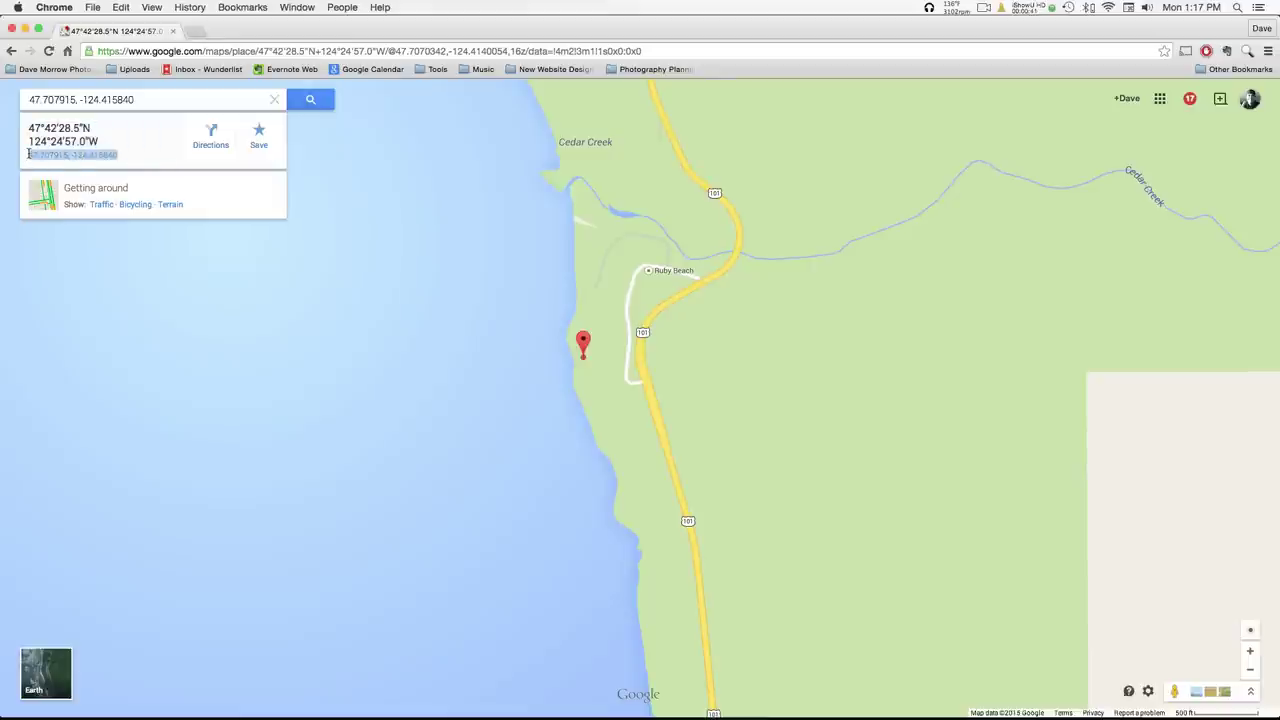
pyautogui.click(529, 675)
pyautogui.click(216, 40)
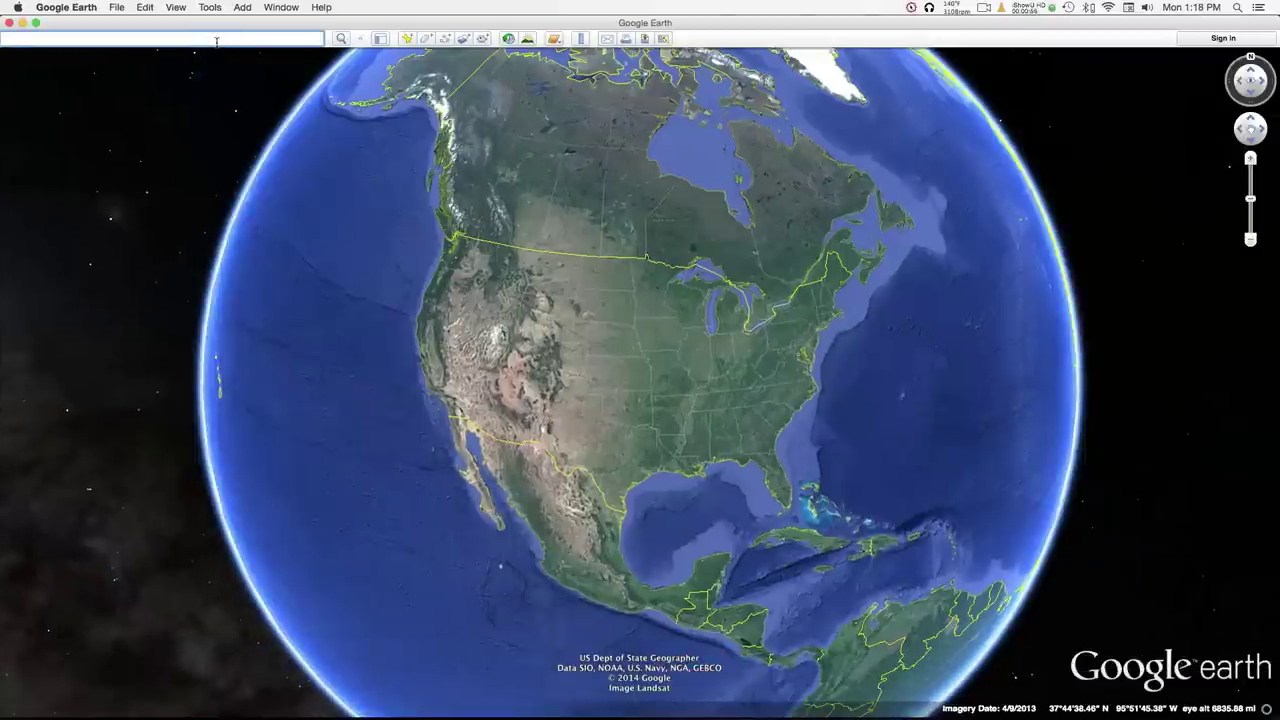
pyautogui.press('super+v')
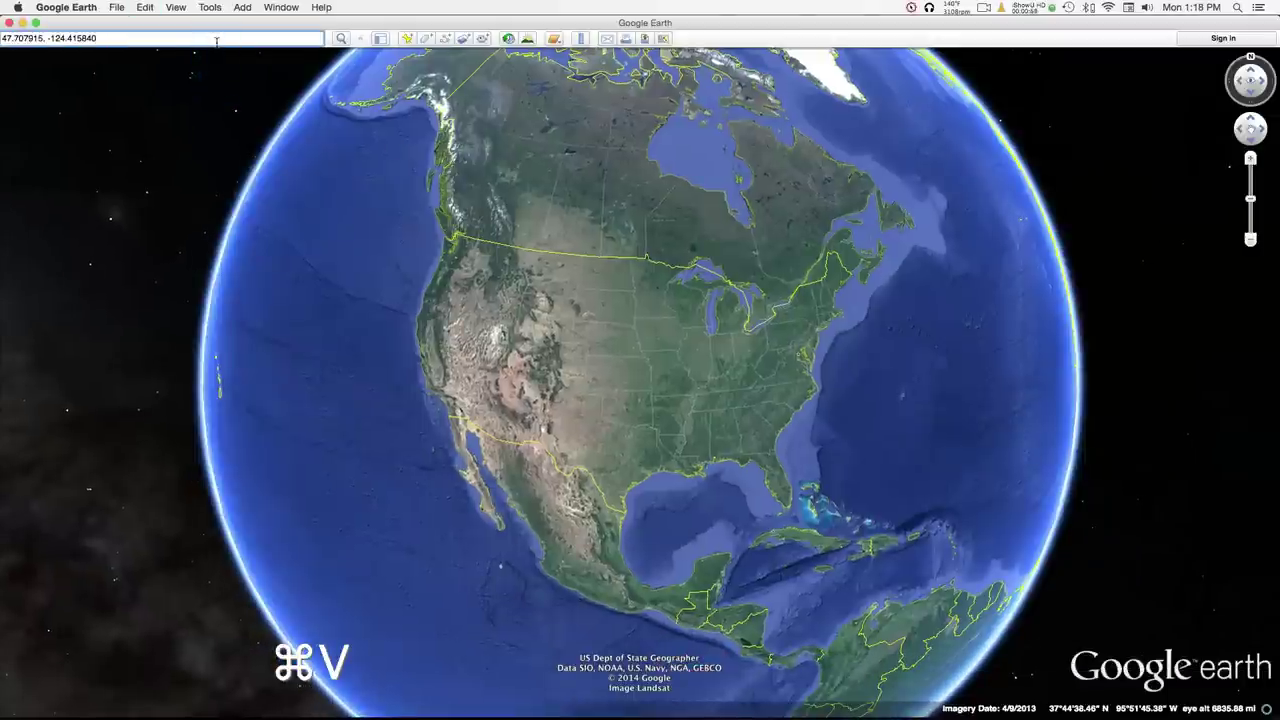
pyautogui.click(38, 42)
pyautogui.press('Return')
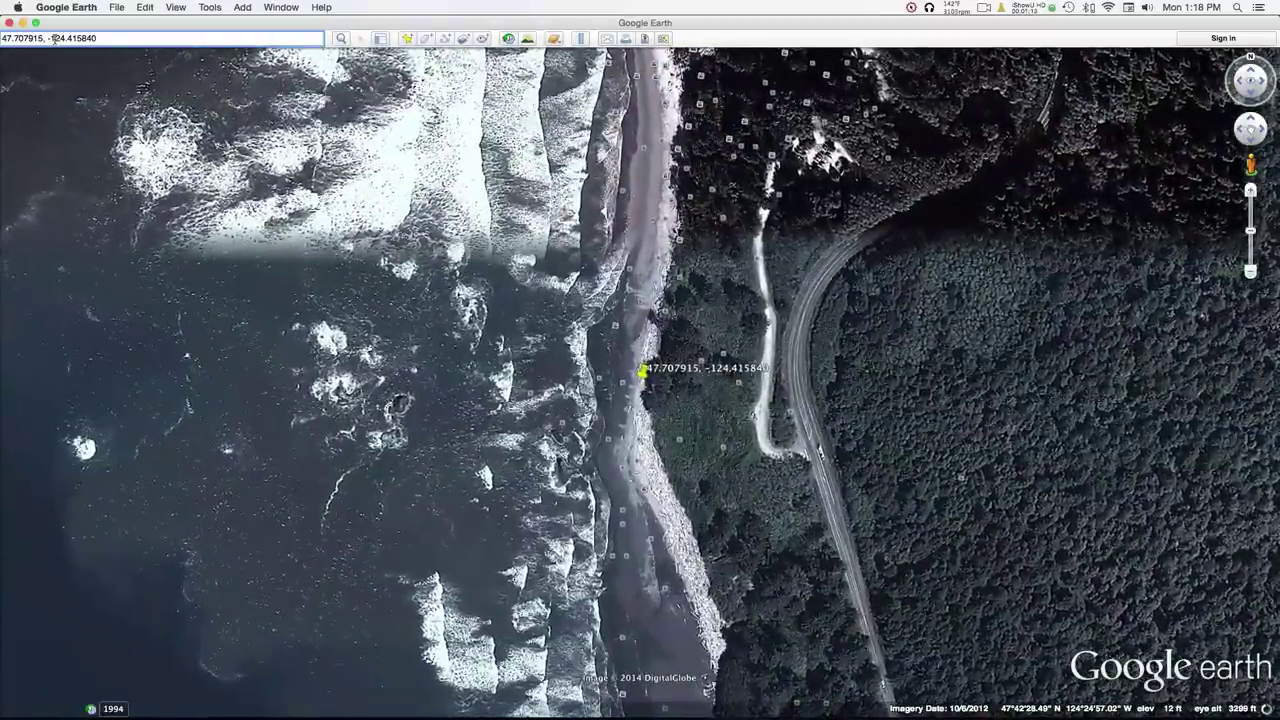
pyautogui.moveTo(370, 345); pyautogui.dragTo(381, 271)
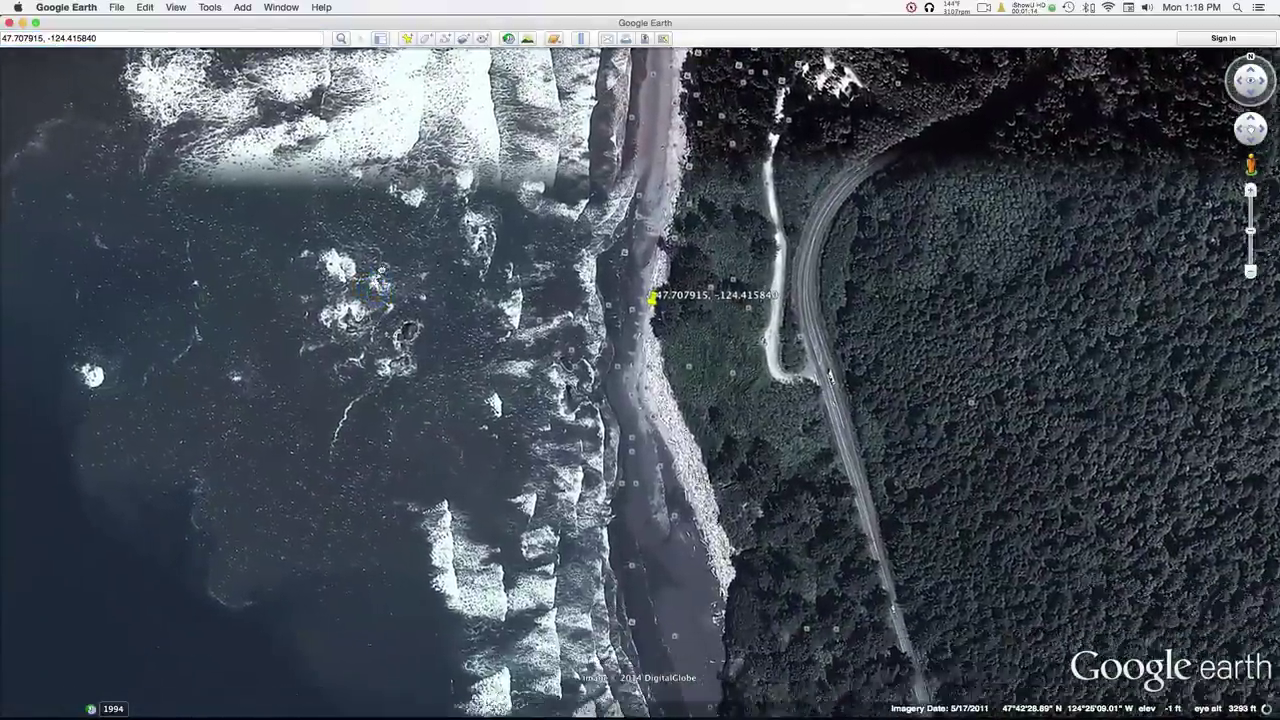
# Measure the compass heading of a ruler line from the beach placemark south-southwest out over the water.
pyautogui.click(583, 42)
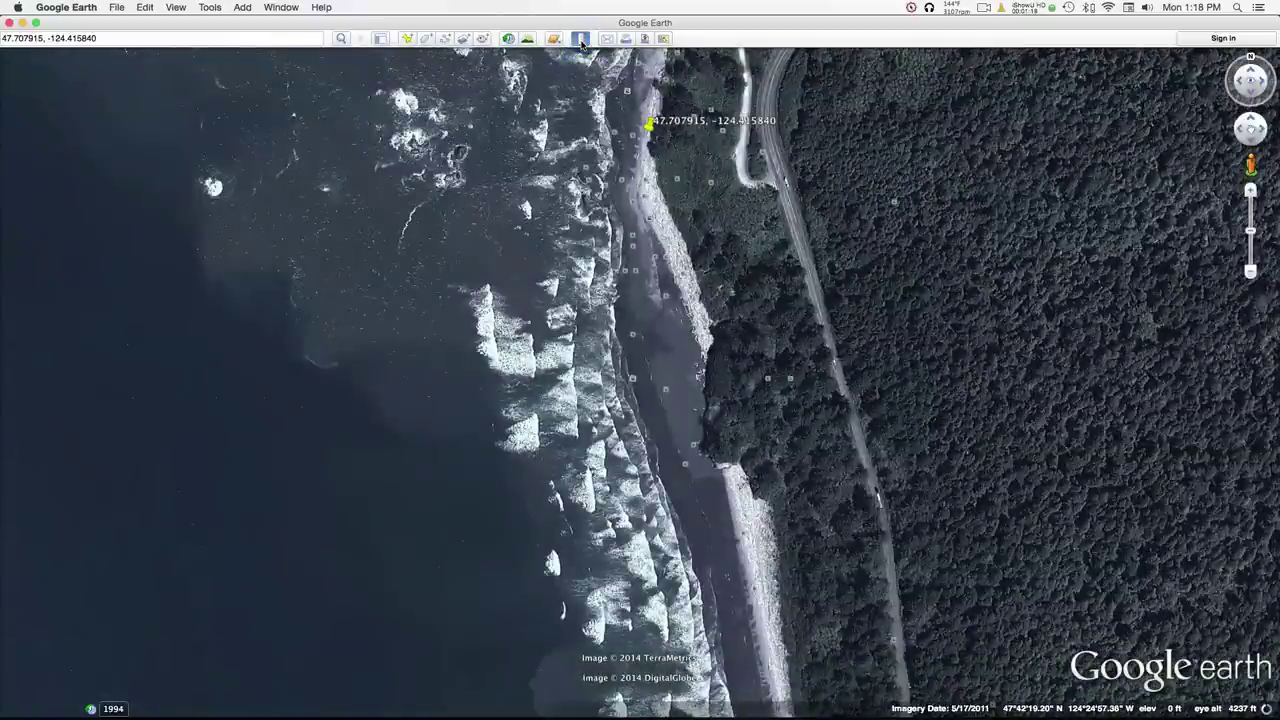
pyautogui.moveTo(782, 373); pyautogui.dragTo(207, 208)
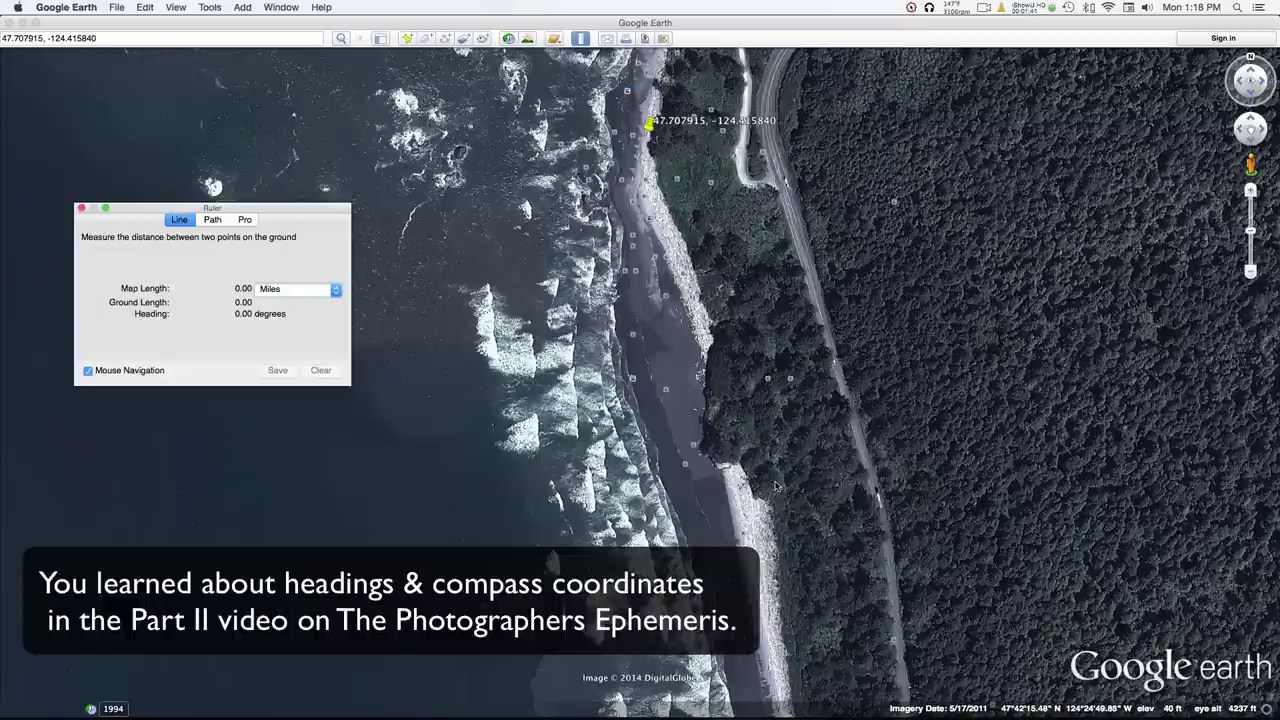
pyautogui.click(648, 124)
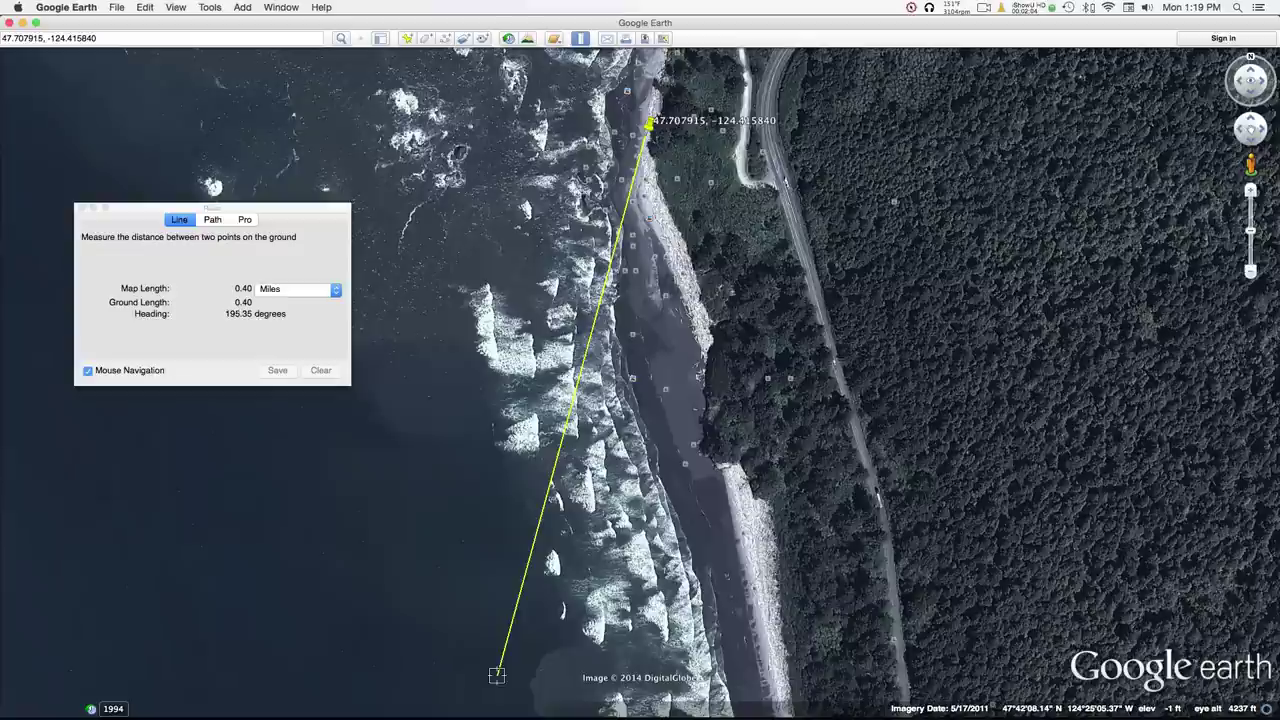
pyautogui.click(438, 670)
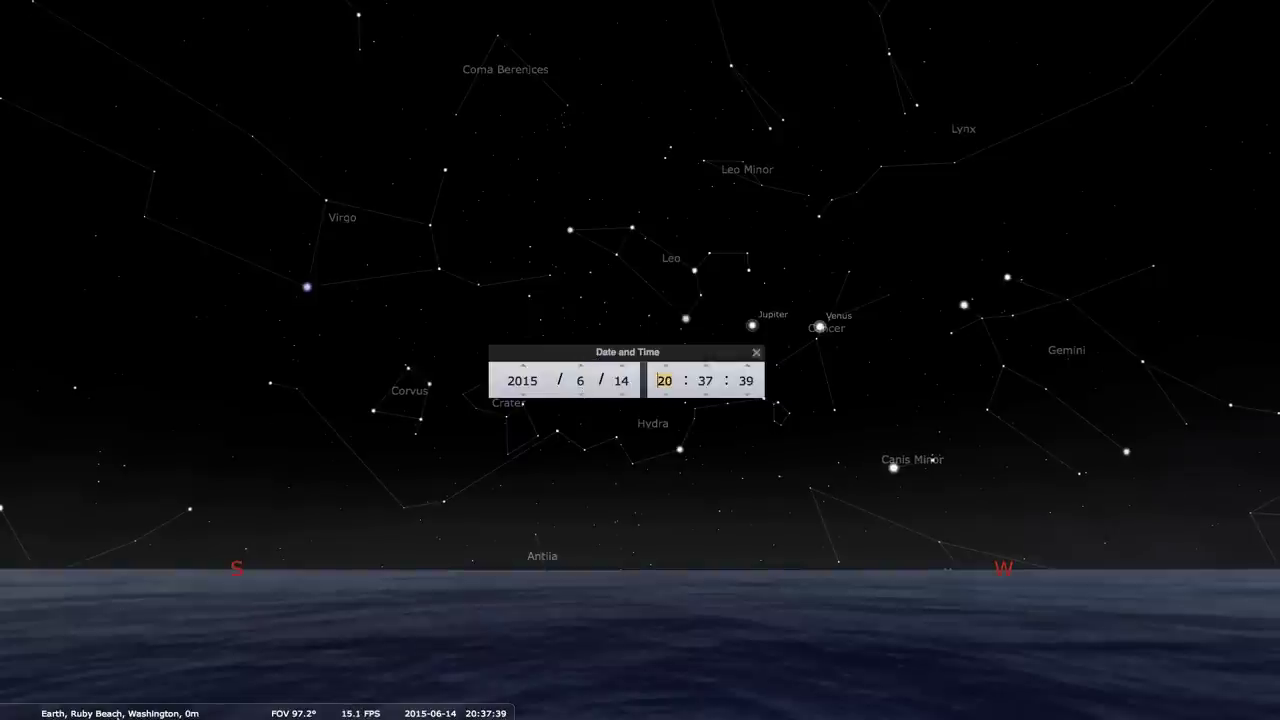
# Switch to Stellarium and preview the sky with constellation lines toggled and constellation art shown, restoring the plain line view.
pyautogui.moveTo(104, 712)
pyautogui.click(57, 708)
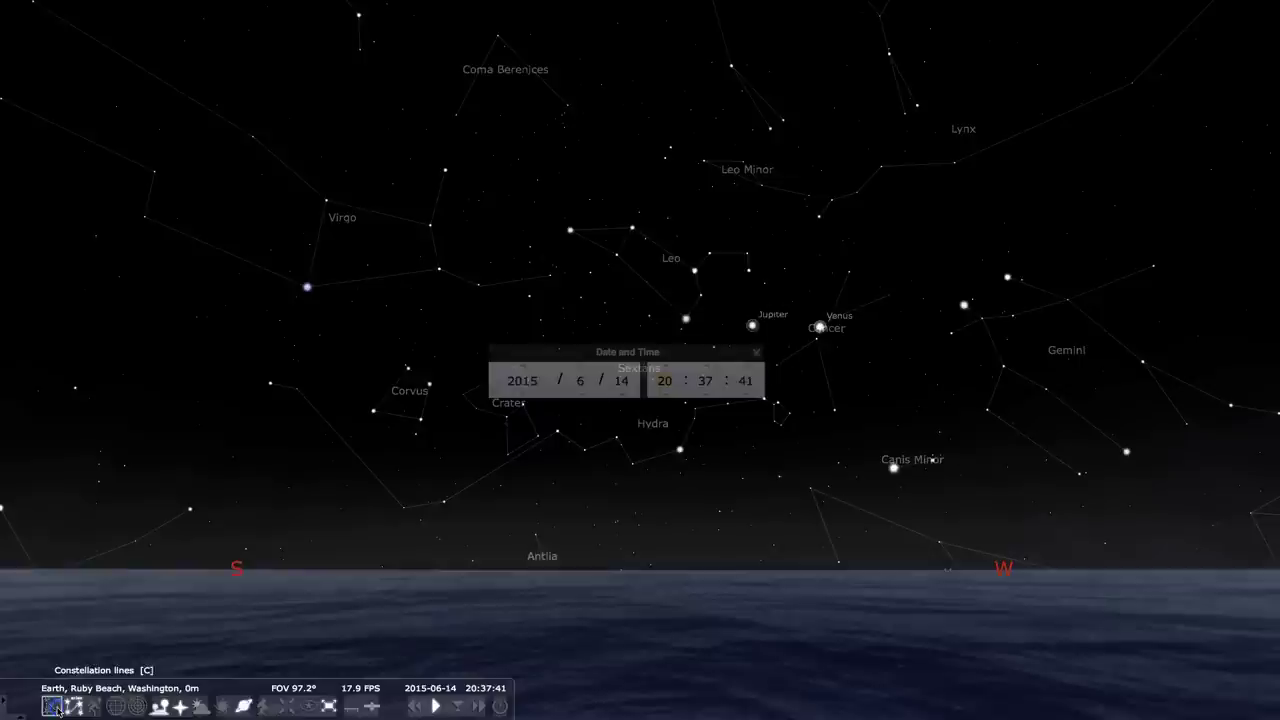
pyautogui.click(55, 708)
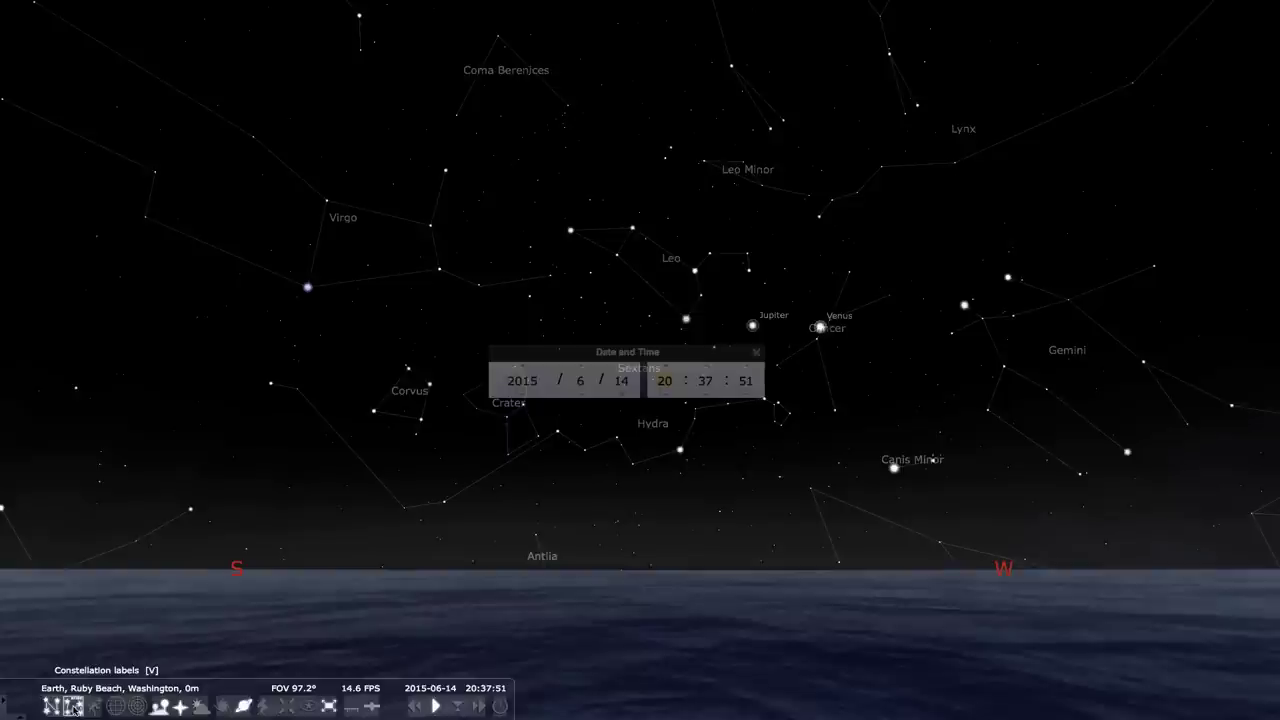
pyautogui.click(95, 706)
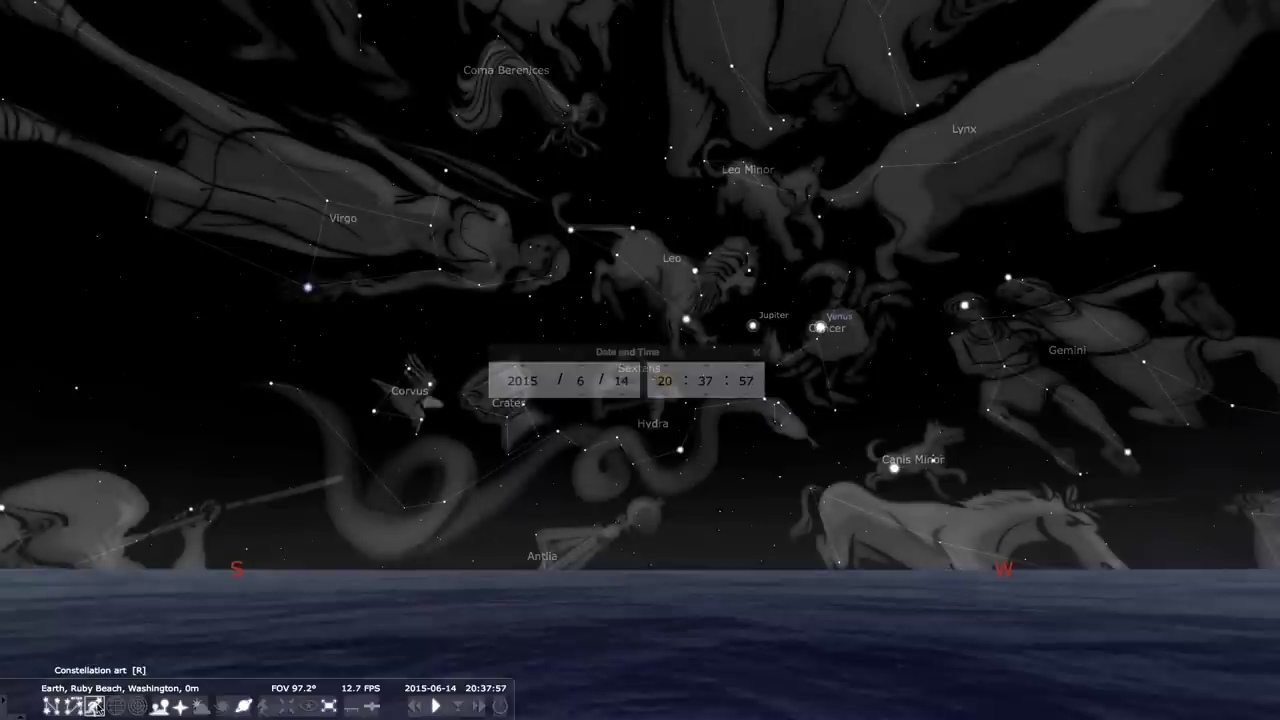
pyautogui.click(95, 706)
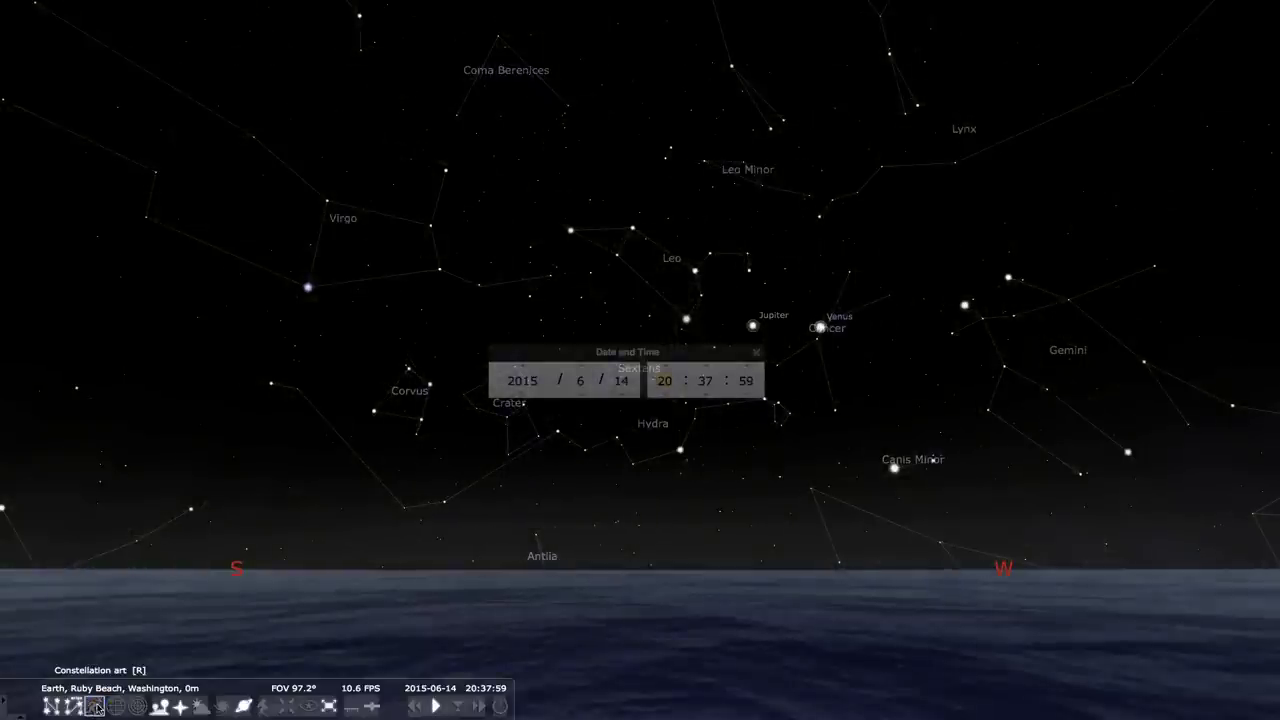
# Preview the equatorial and azimuthal grids over the sky and turn both off again.
pyautogui.click(116, 706)
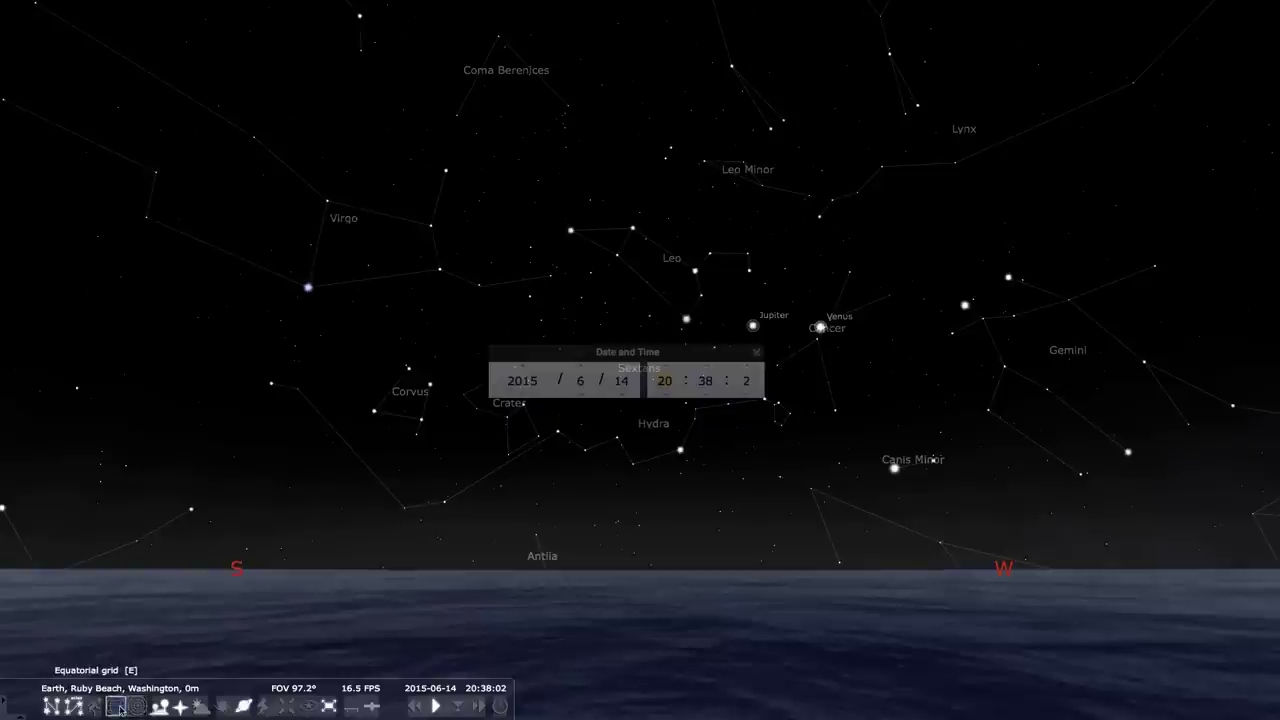
pyautogui.click(134, 707)
pyautogui.click(116, 706)
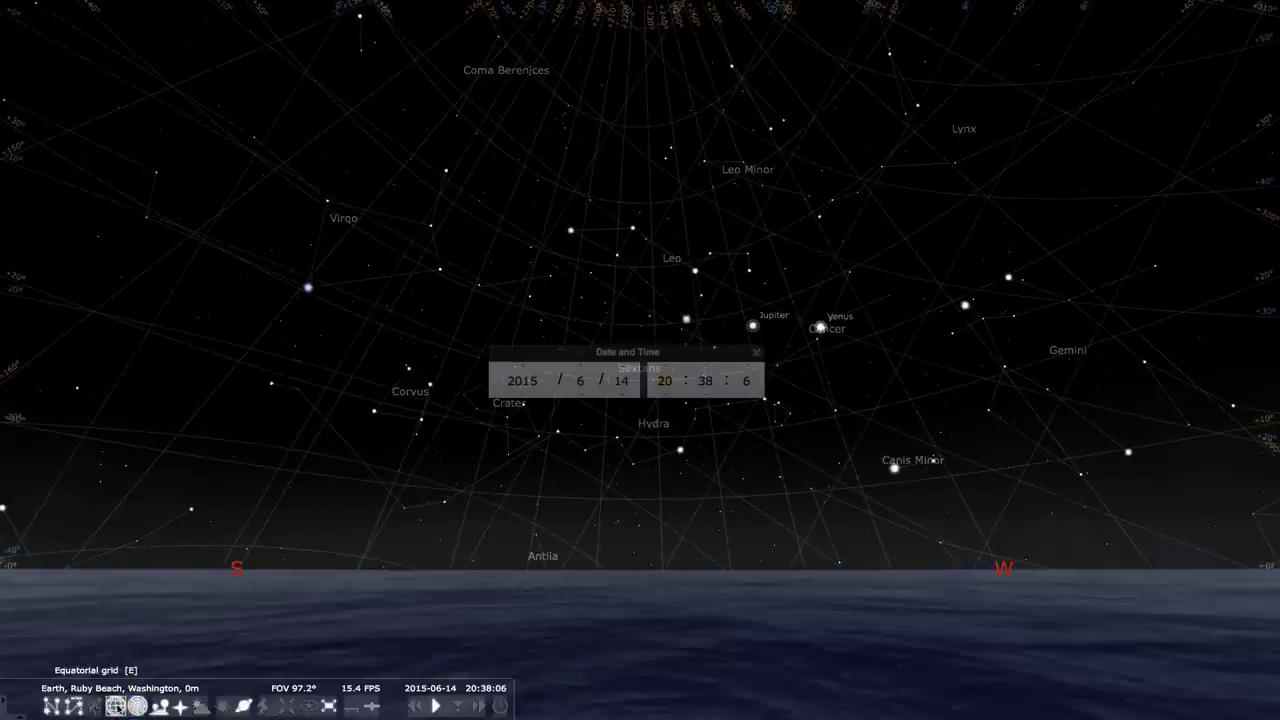
pyautogui.click(116, 706)
pyautogui.click(137, 706)
# Hide and restore the ground, and check the cardinal points toggle, keeping both displayed.
pyautogui.click(157, 707)
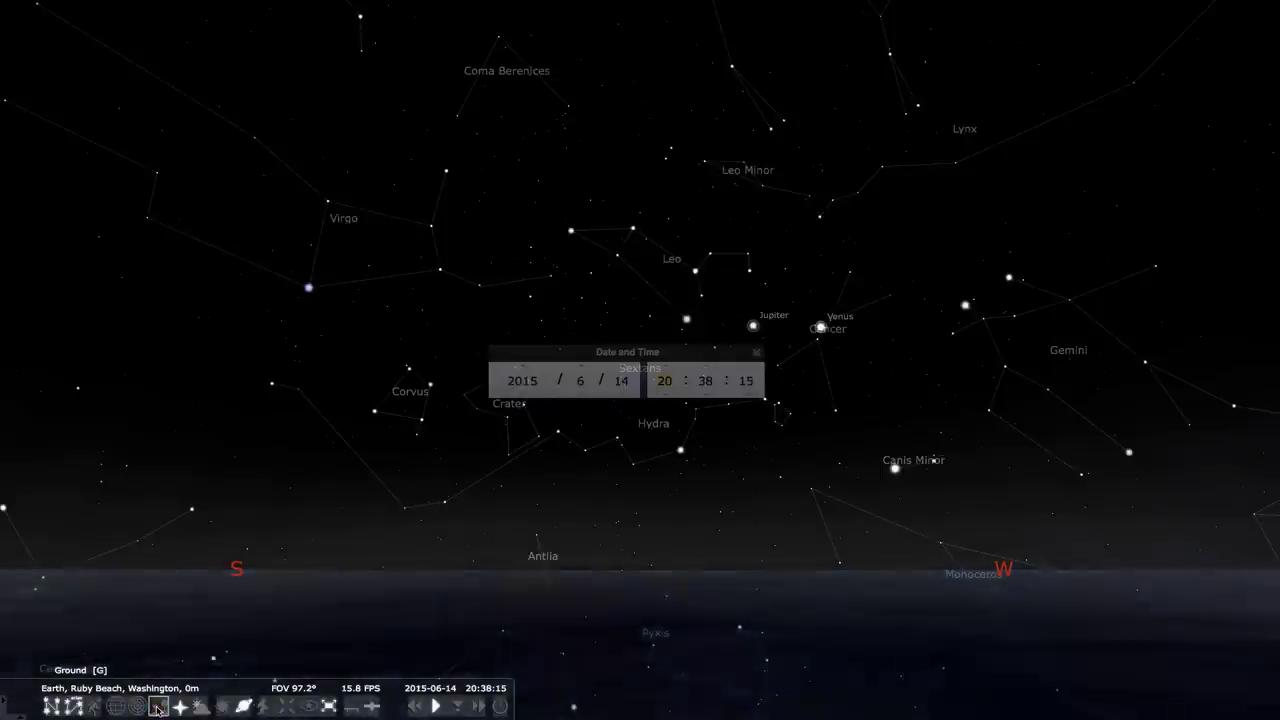
pyautogui.click(157, 707)
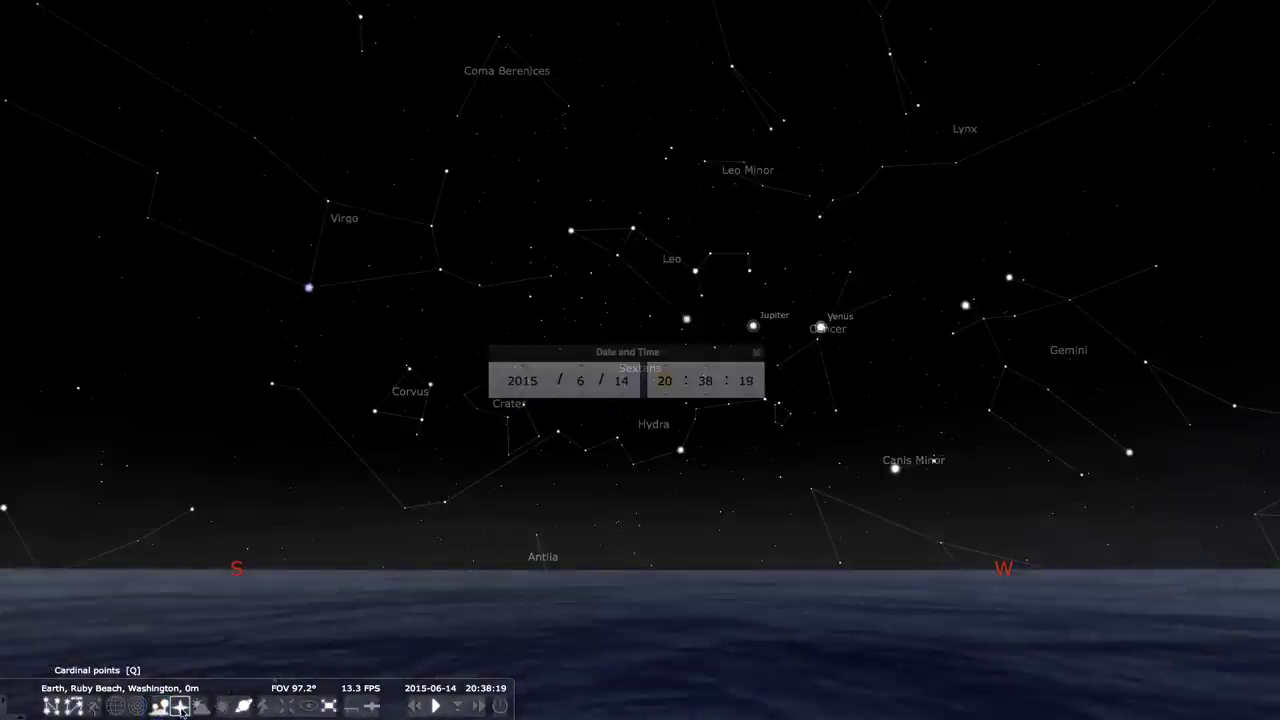
pyautogui.click(183, 707)
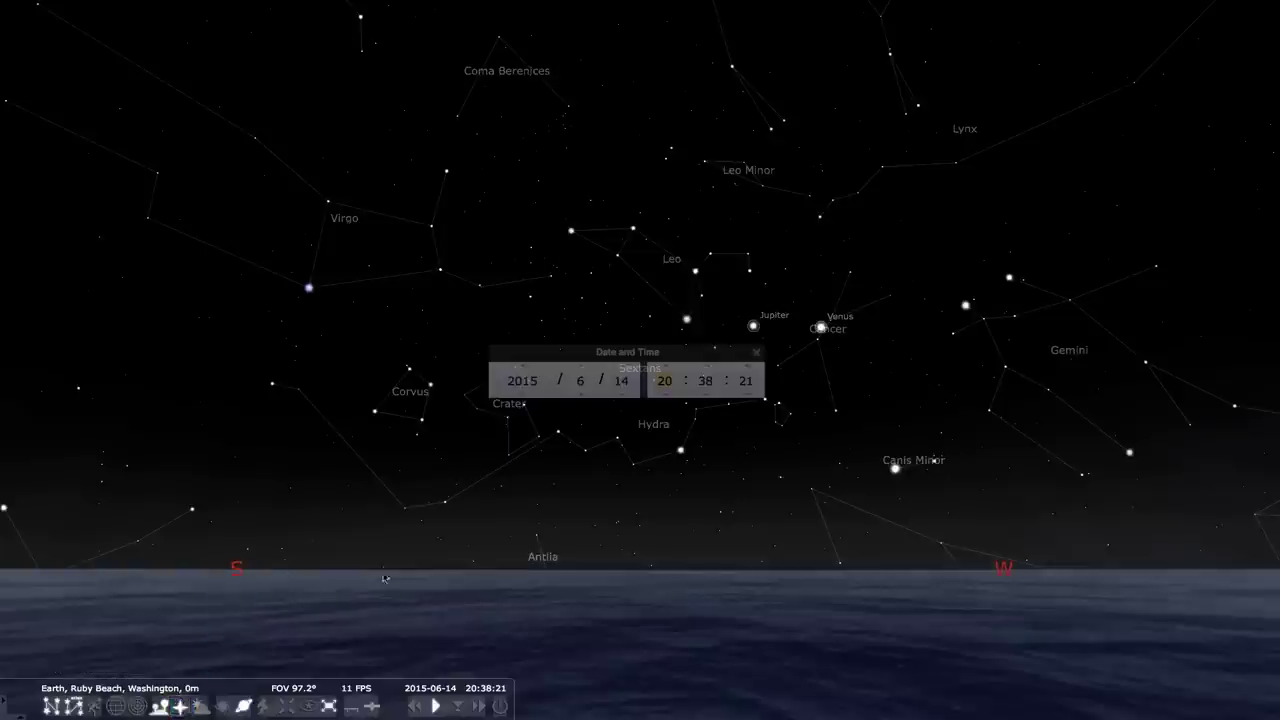
# Preview the sky with the atmosphere turned on and turn it off again.
pyautogui.click(200, 707)
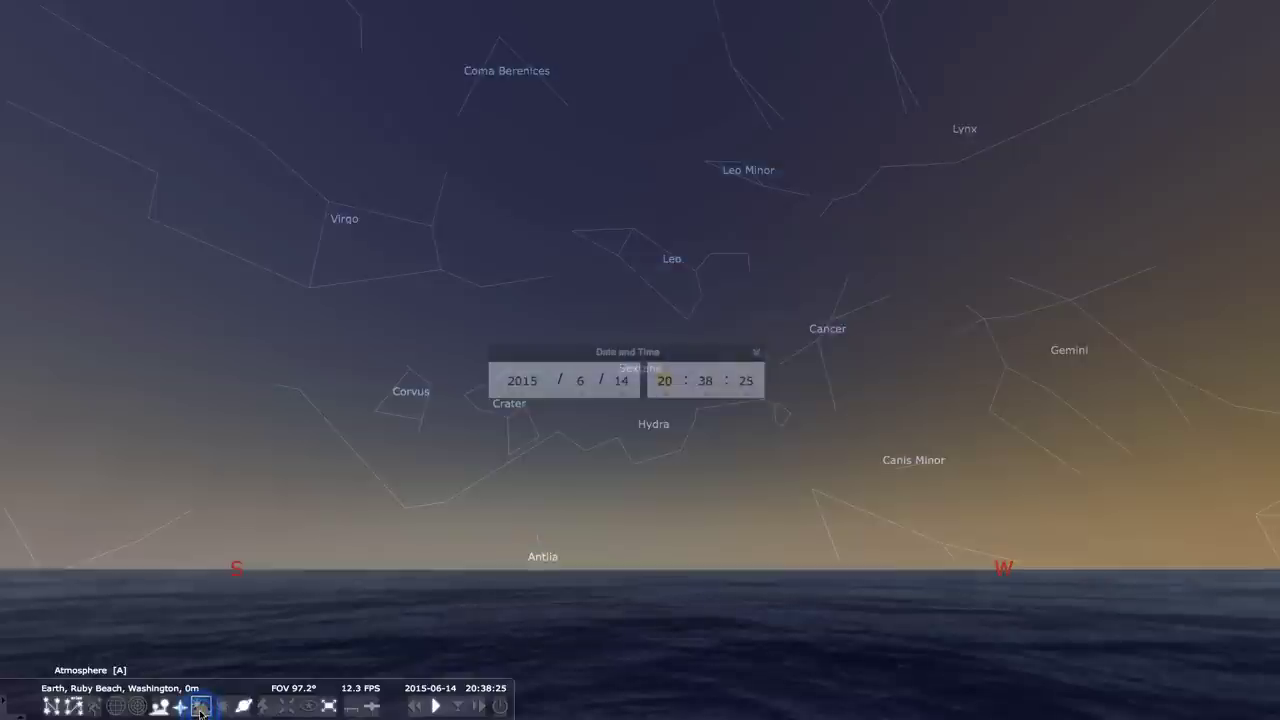
pyautogui.click(200, 707)
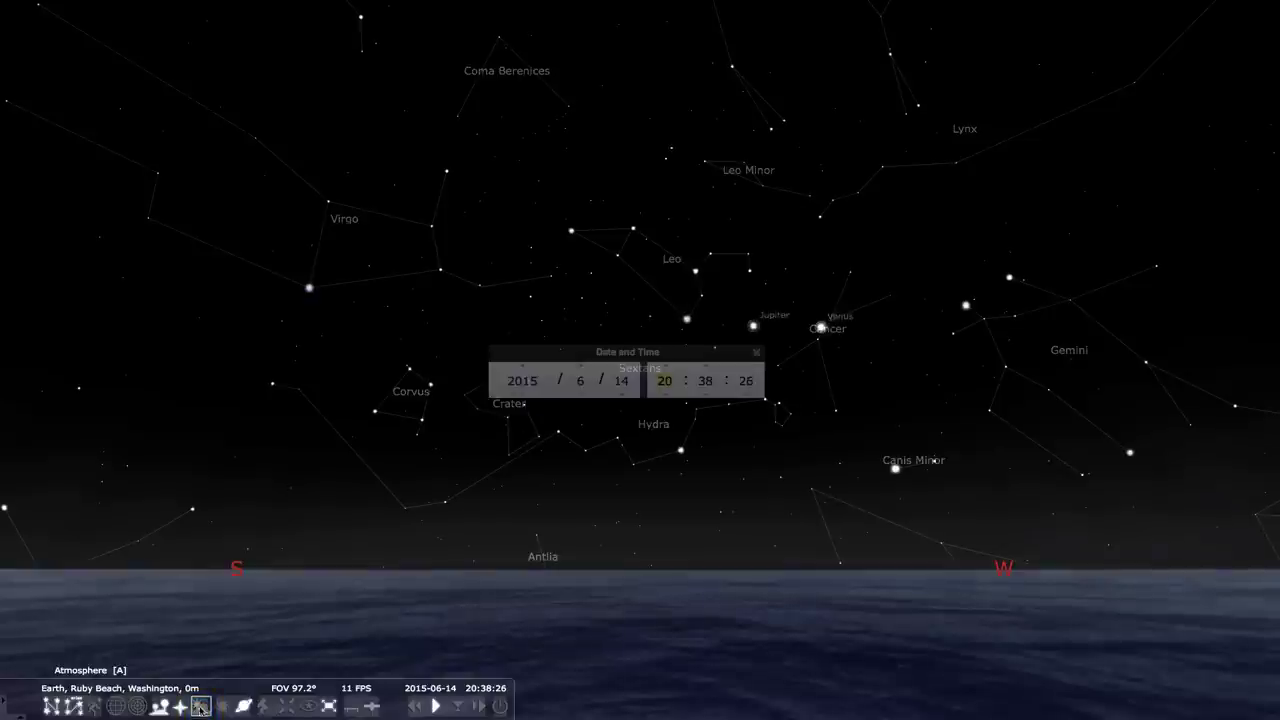
pyautogui.click(200, 707)
pyautogui.click(200, 707)
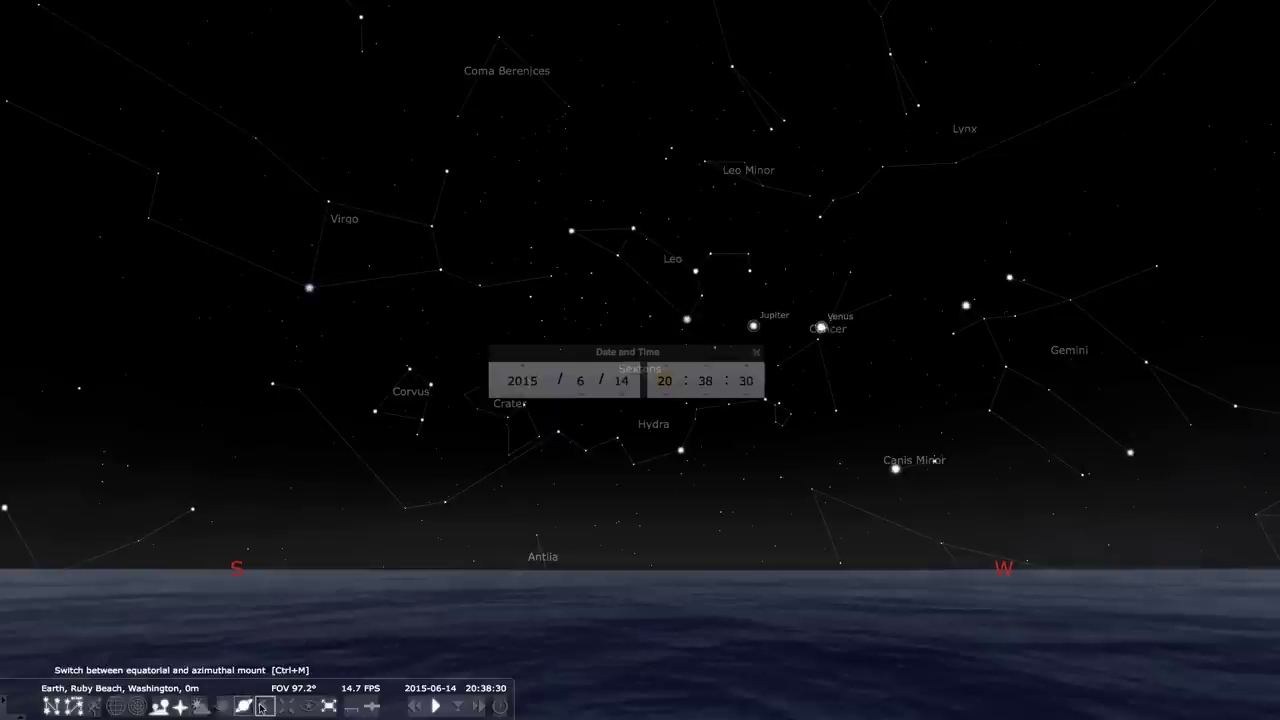
# Toggle the planet labels off and on, and preview night mode before returning to the normal colors.
pyautogui.click(244, 707)
pyautogui.click(244, 707)
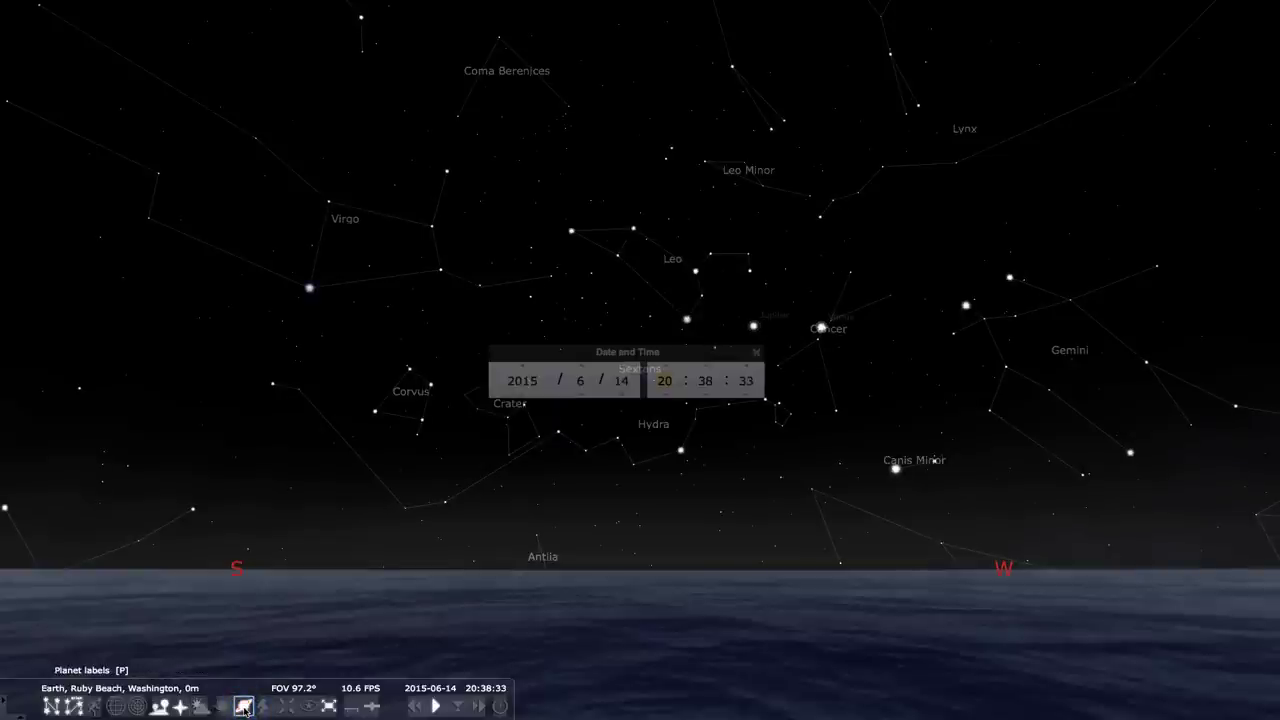
pyautogui.click(307, 707)
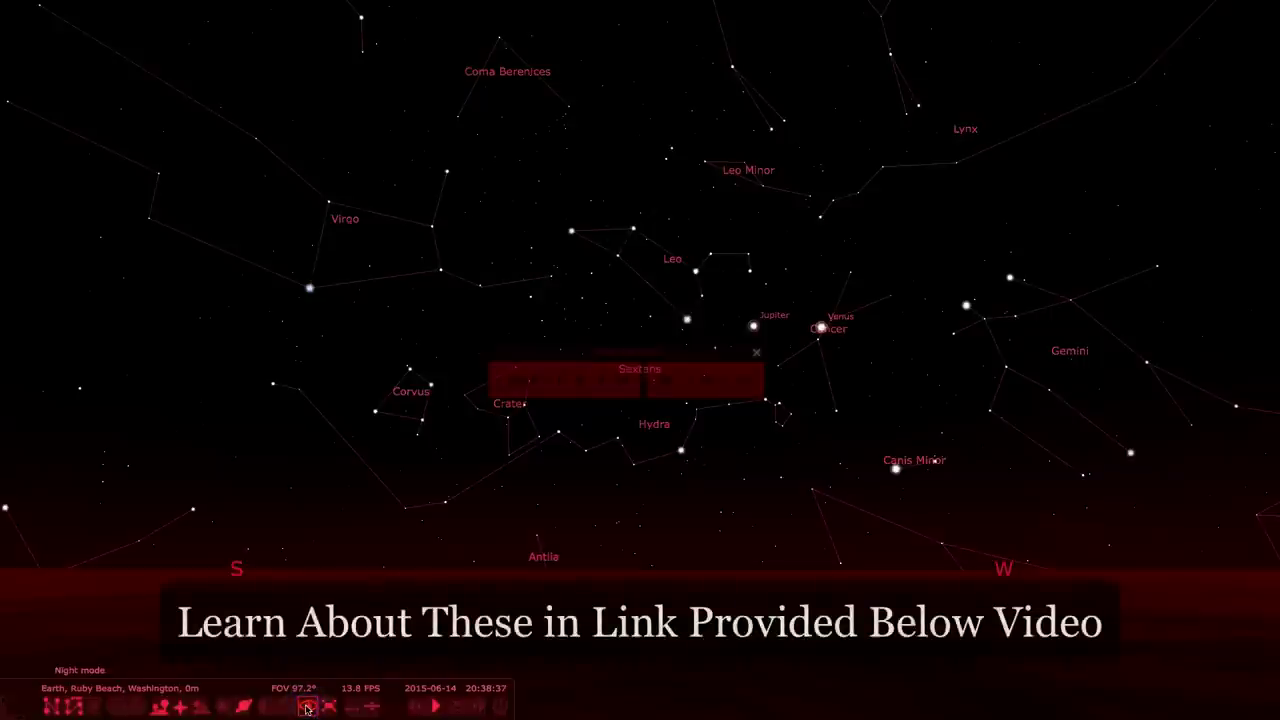
pyautogui.click(307, 707)
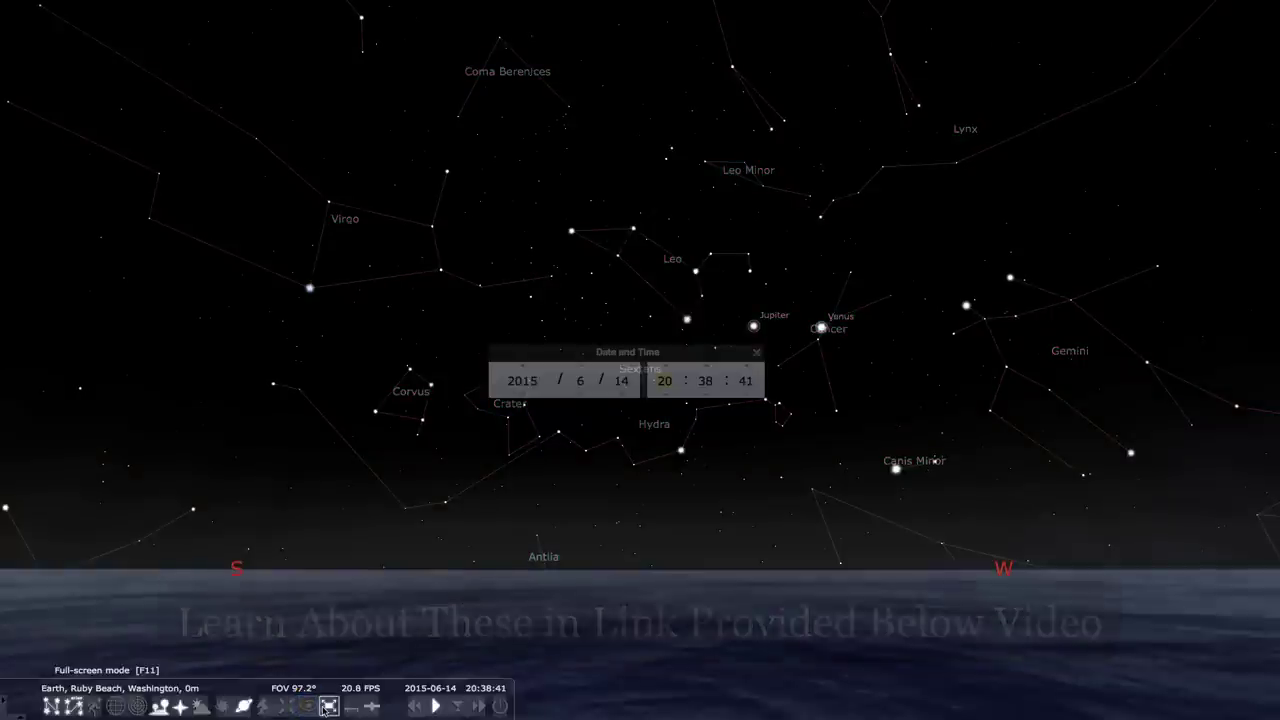
# Turn on the compass marks, check the Compass Marks plugin's load-at-startup option, and close the open windows.
pyautogui.click(351, 707)
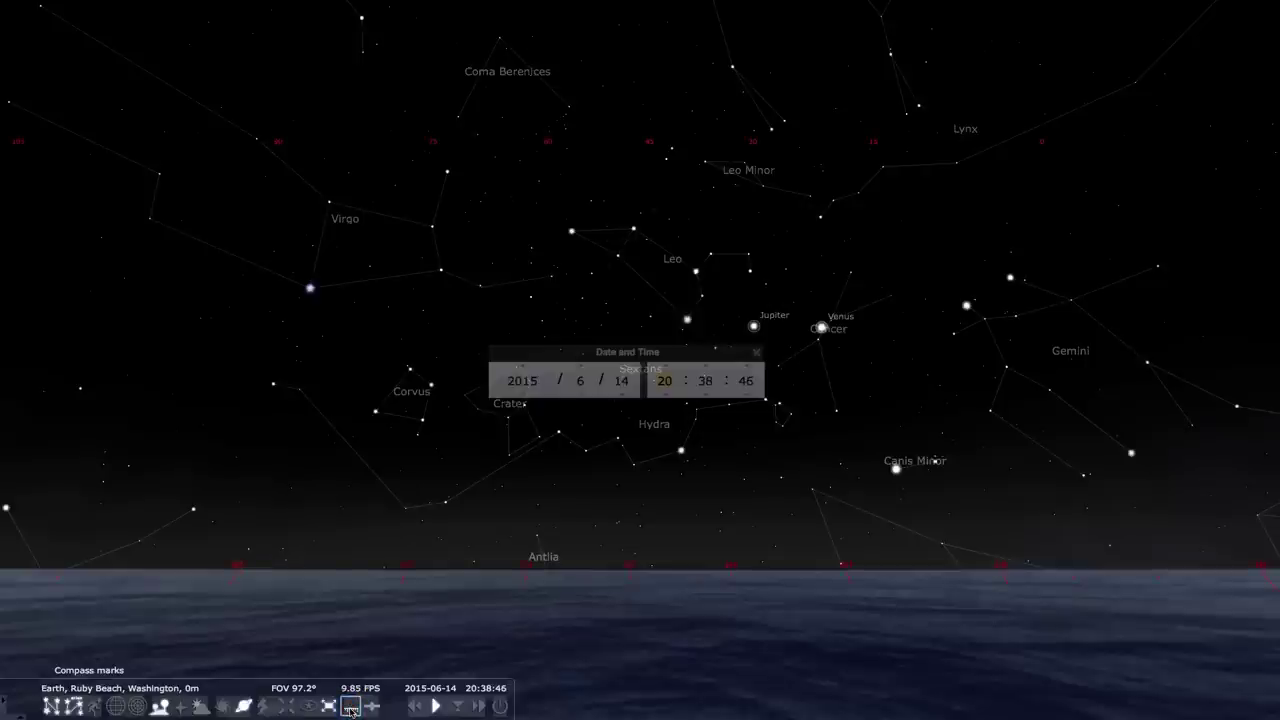
pyautogui.moveTo(25, 524)
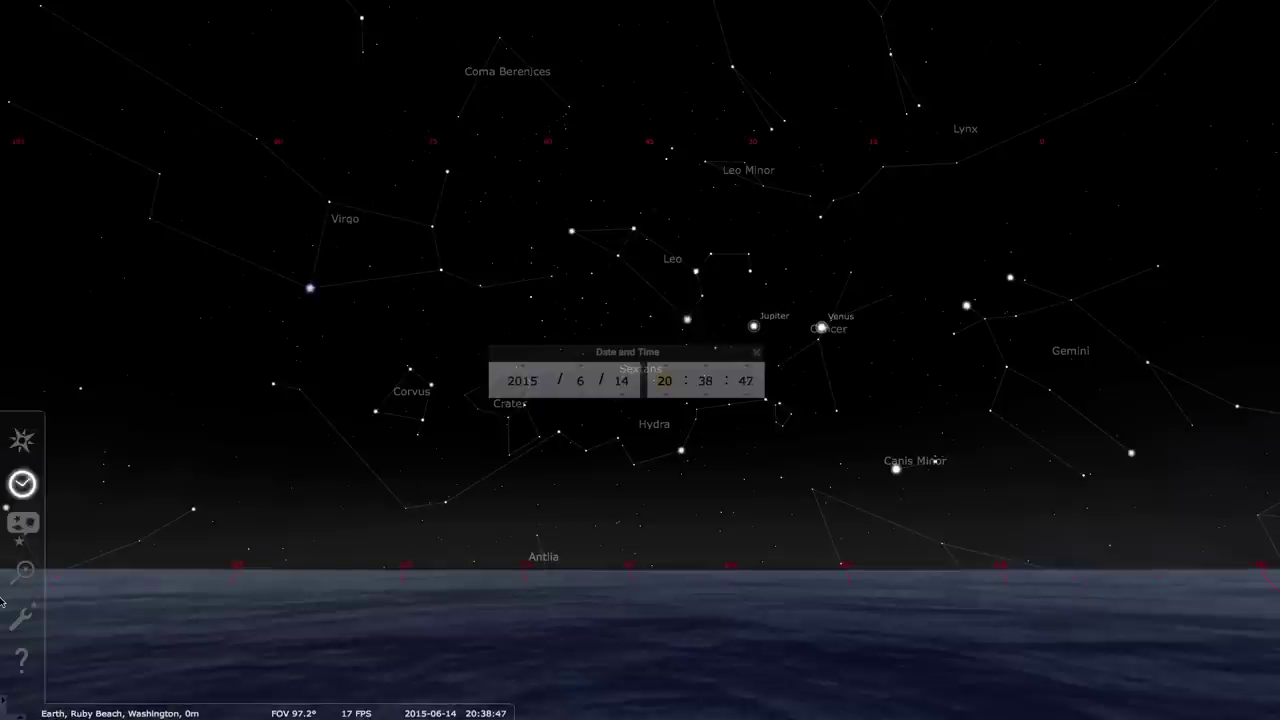
pyautogui.click(25, 524)
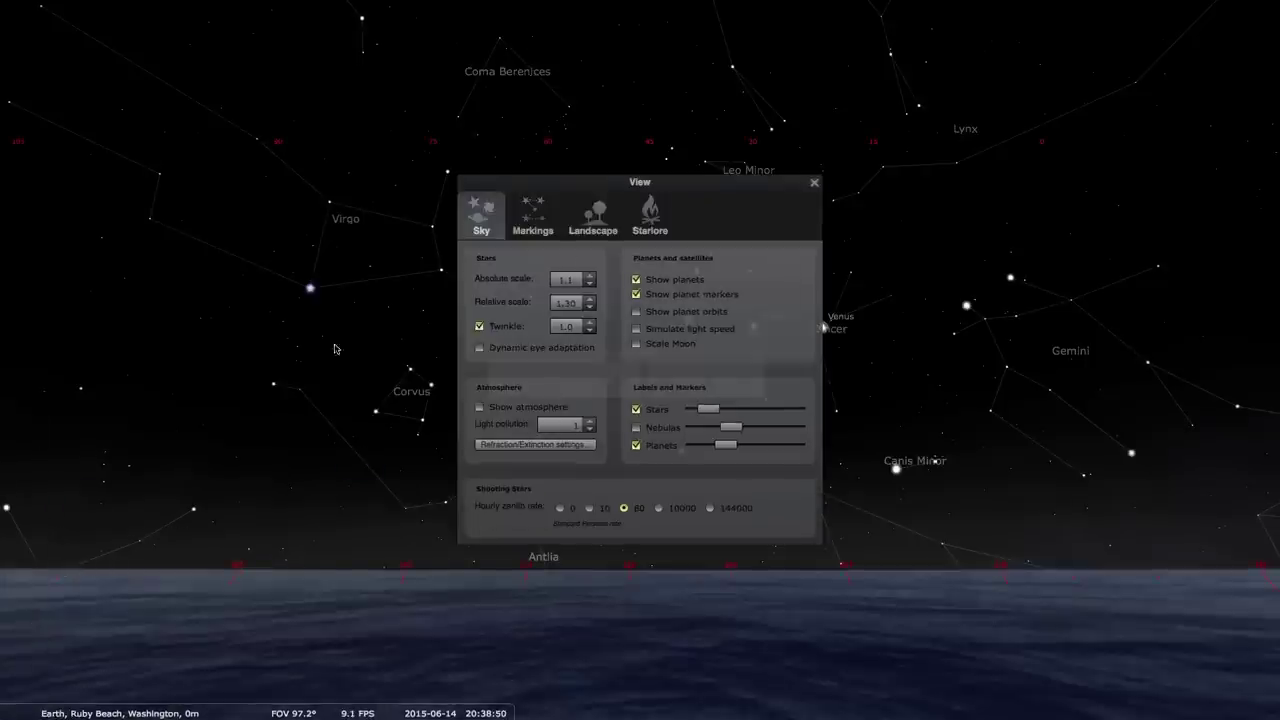
pyautogui.click(22, 614)
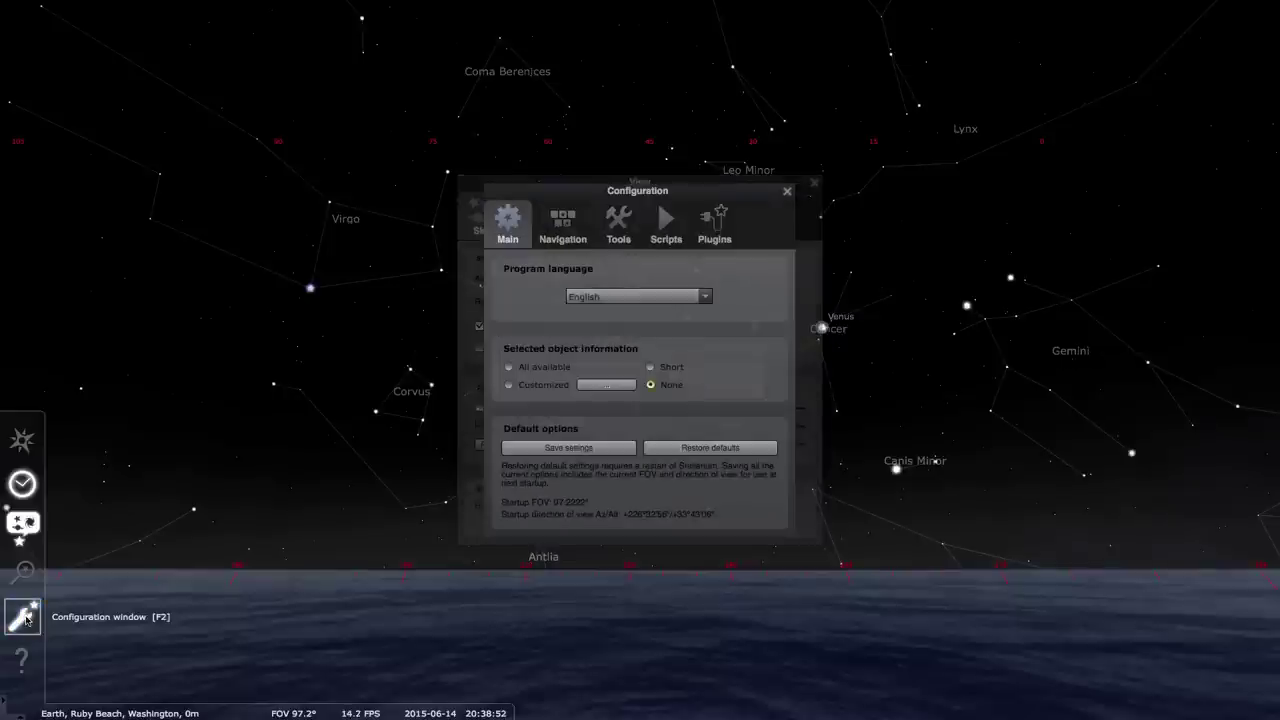
pyautogui.click(721, 228)
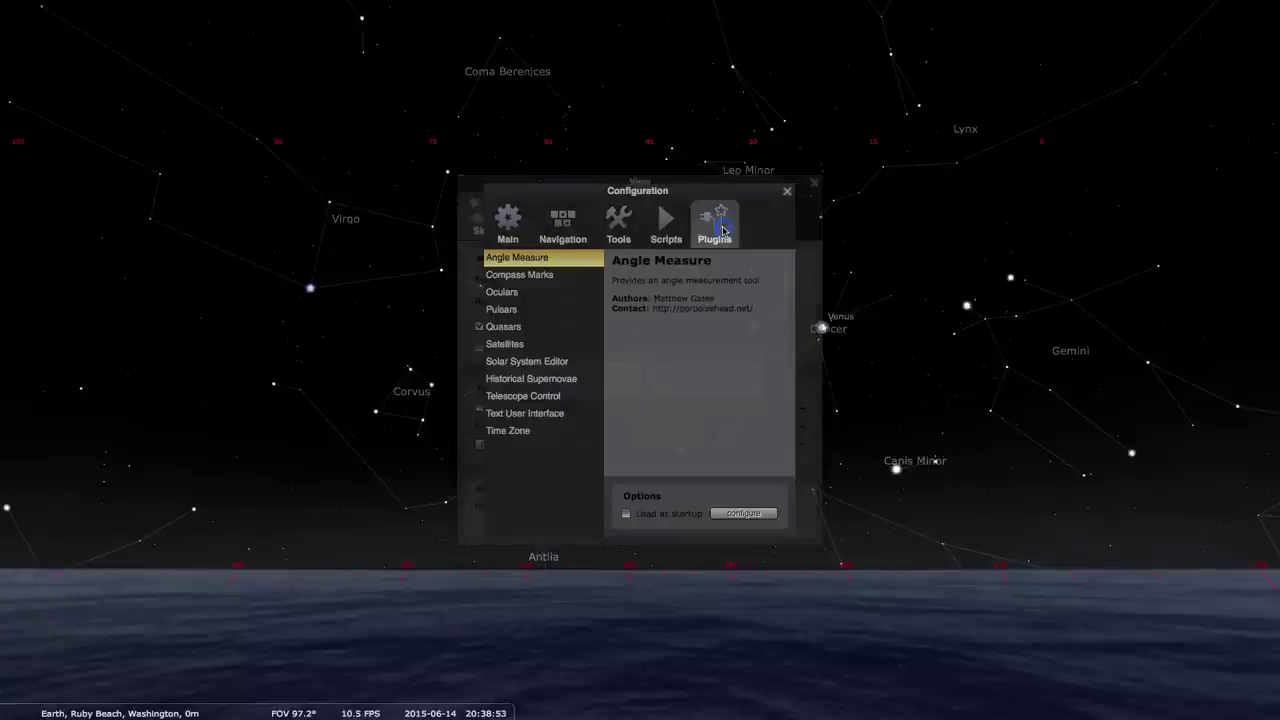
pyautogui.click(502, 275)
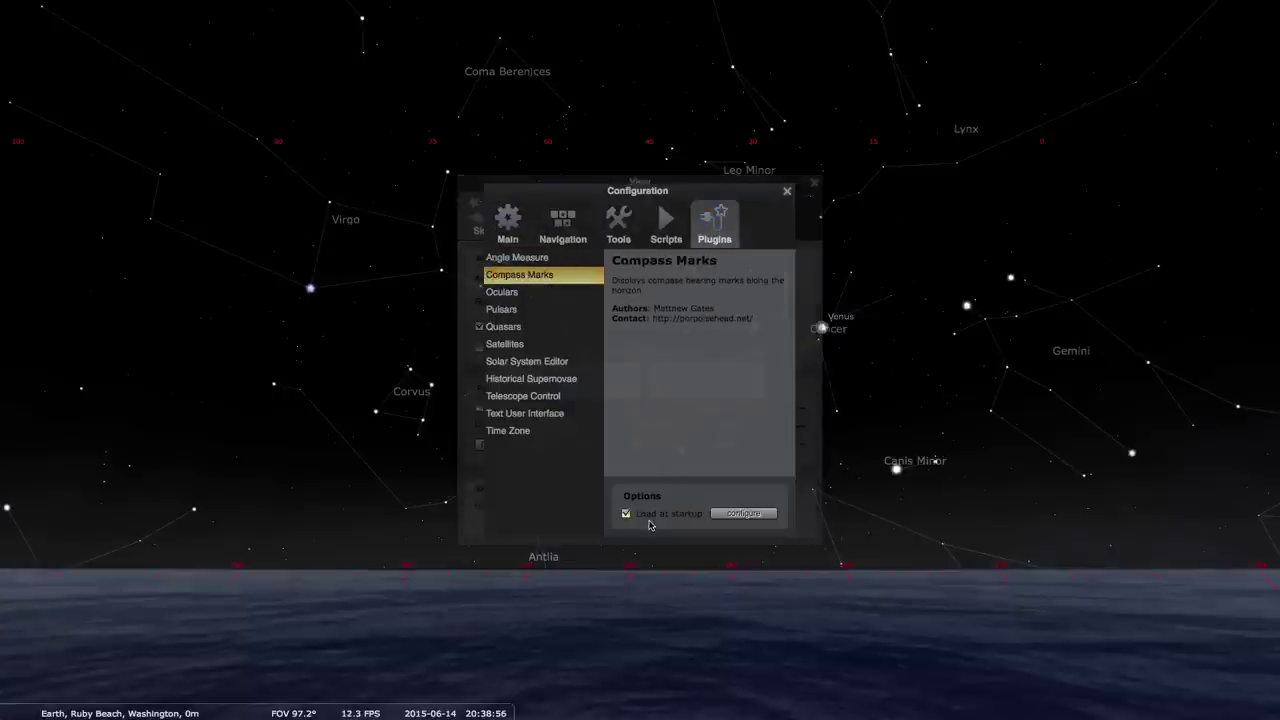
pyautogui.click(805, 186)
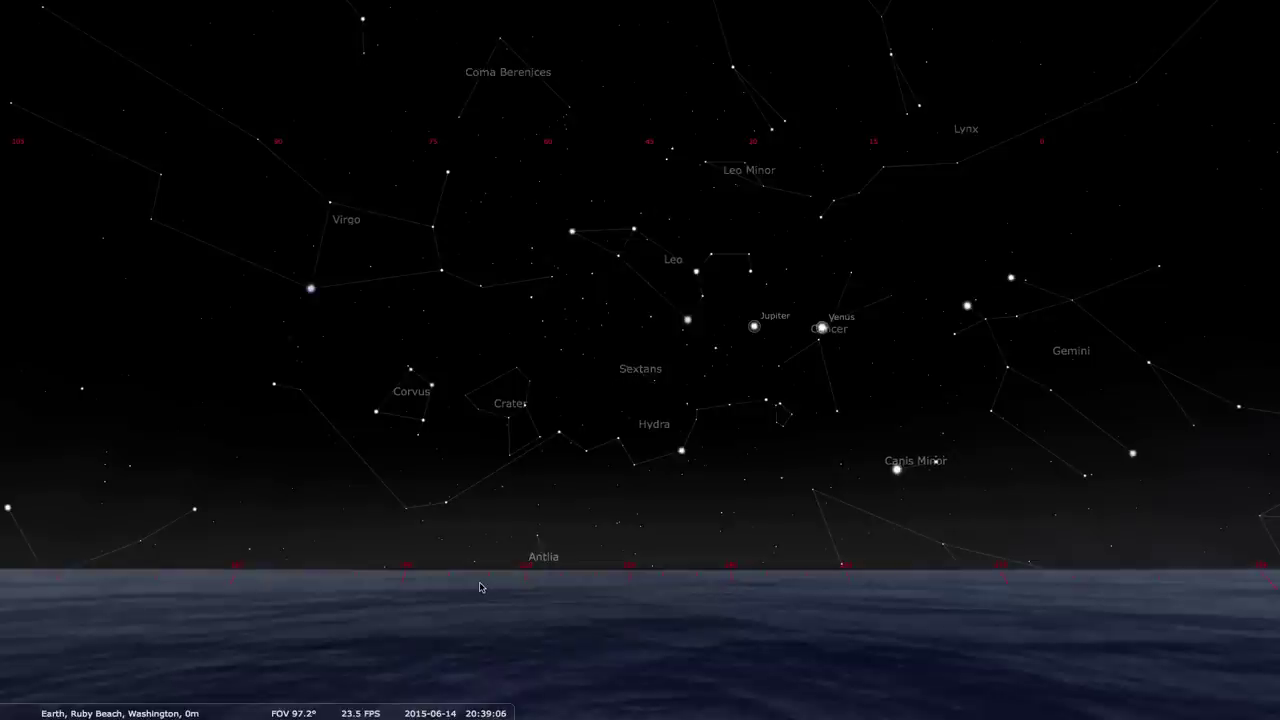
# Shift the view of the southwestern sky and advance the time hour by hour to 2:39 on June 15, 2015.
pyautogui.moveTo(334, 420); pyautogui.dragTo(314, 457)
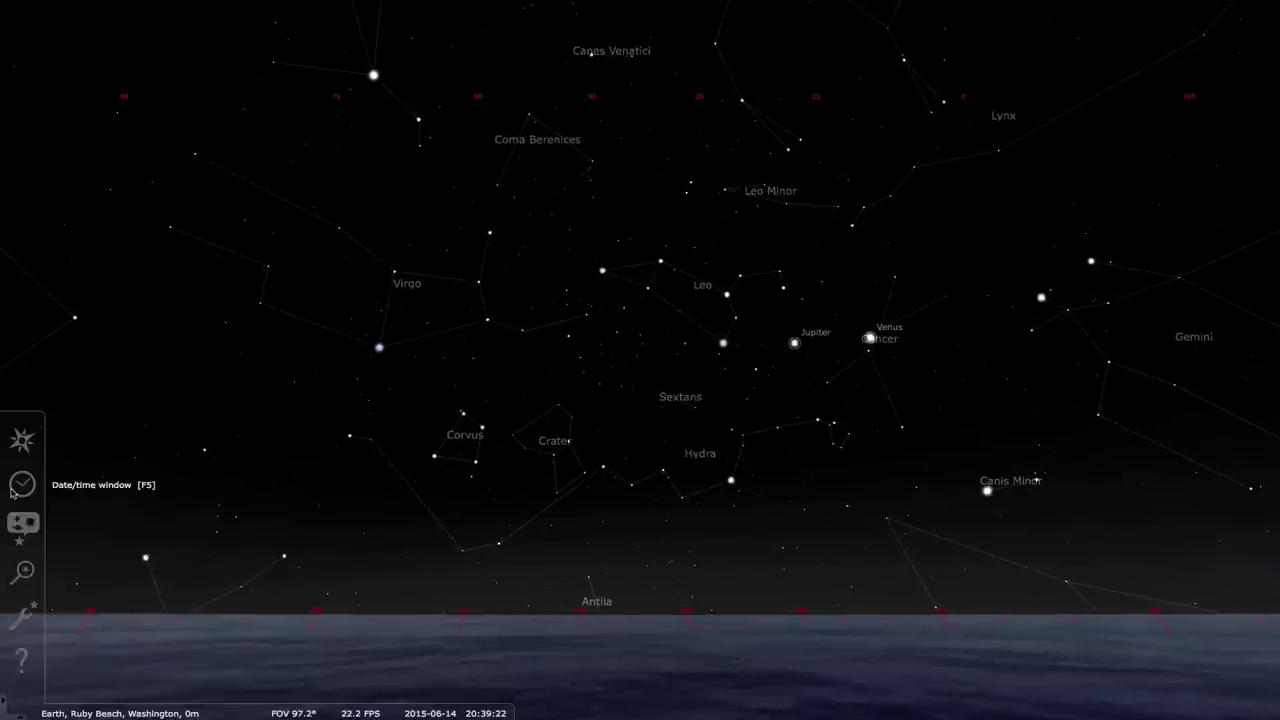
pyautogui.click(22, 484)
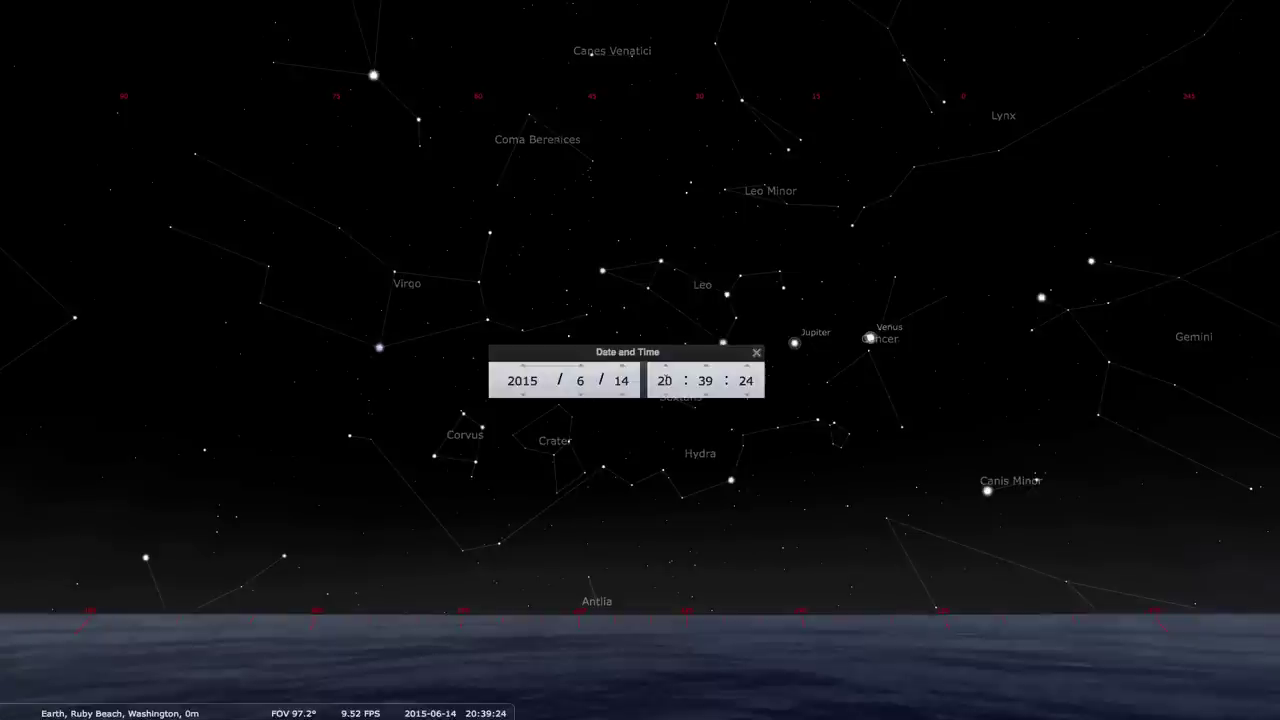
pyautogui.click(665, 366)
pyautogui.click(665, 366)
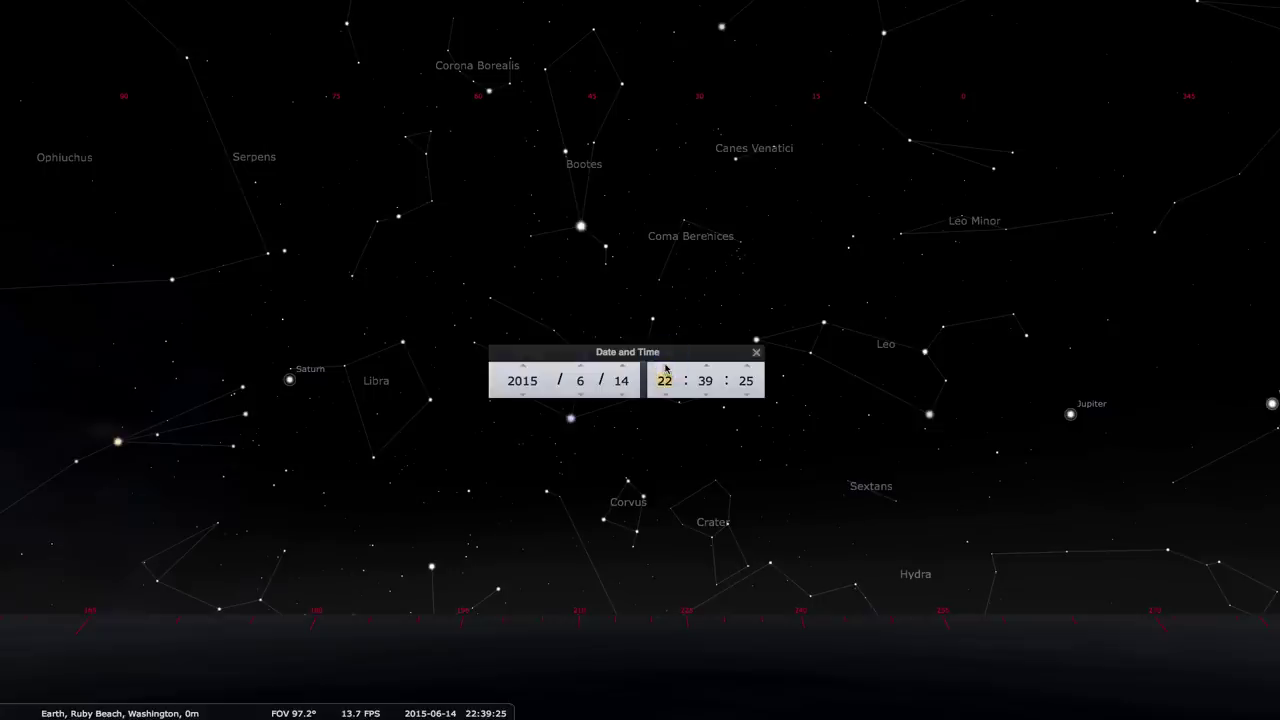
pyautogui.click(665, 366)
pyautogui.click(665, 366)
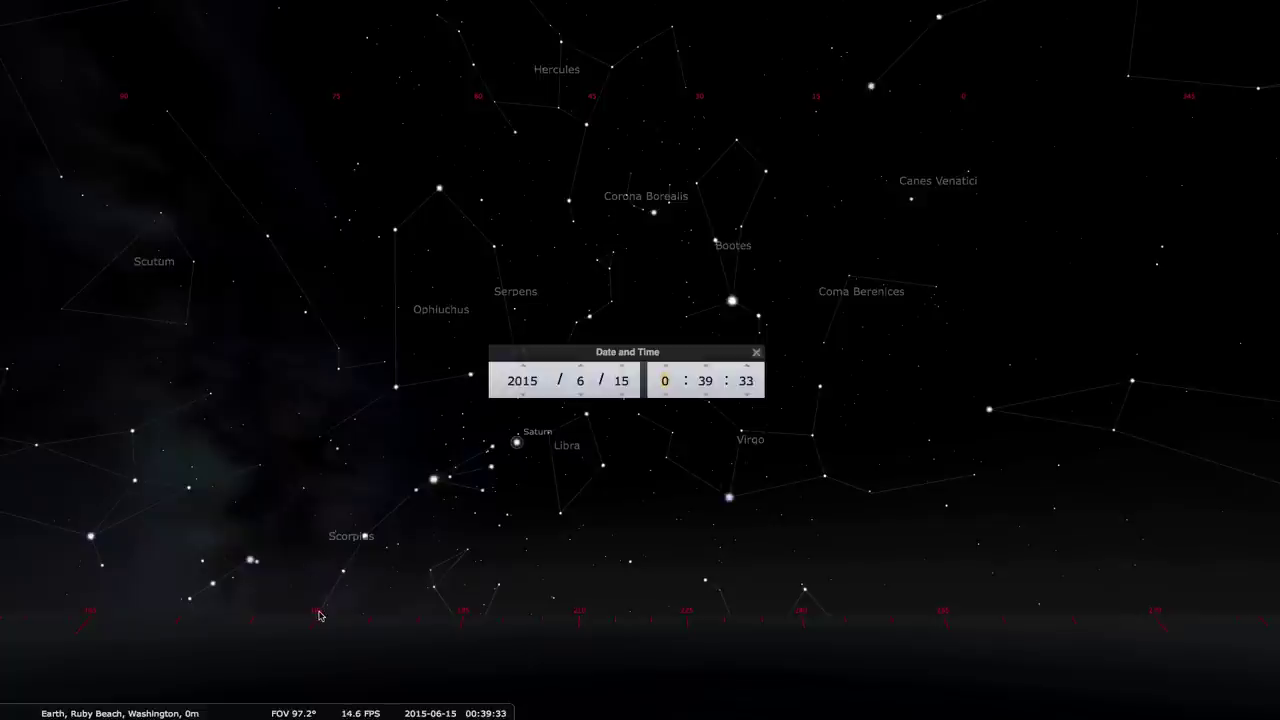
pyautogui.click(662, 368)
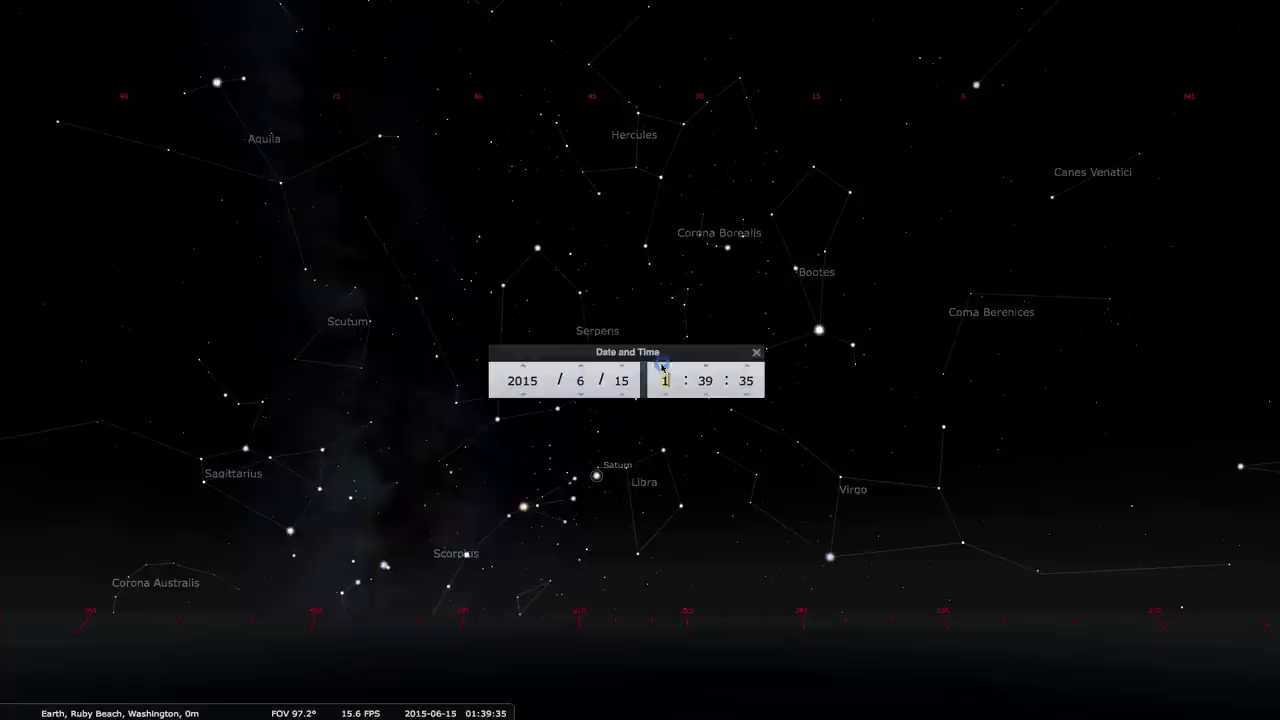
pyautogui.click(663, 368)
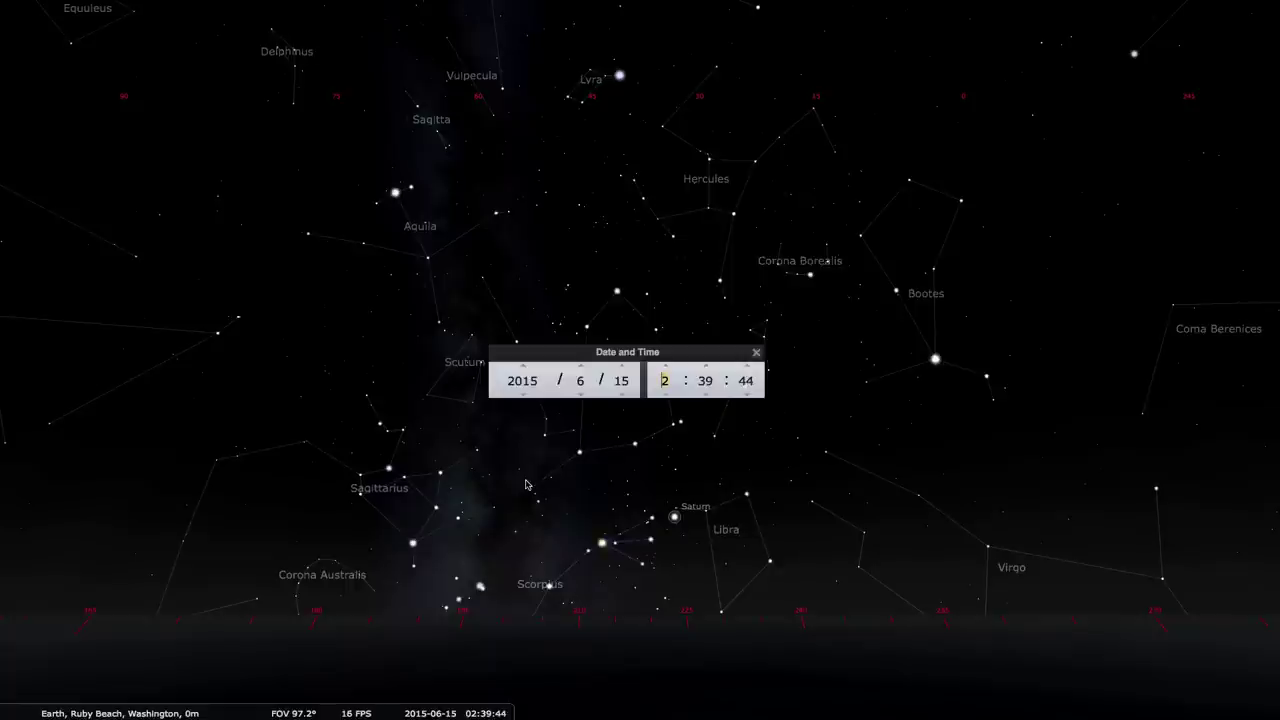
# Advance the minutes until the time reaches 3:00 on June 15, 2015.
pyautogui.scroll(5, 705, 371)
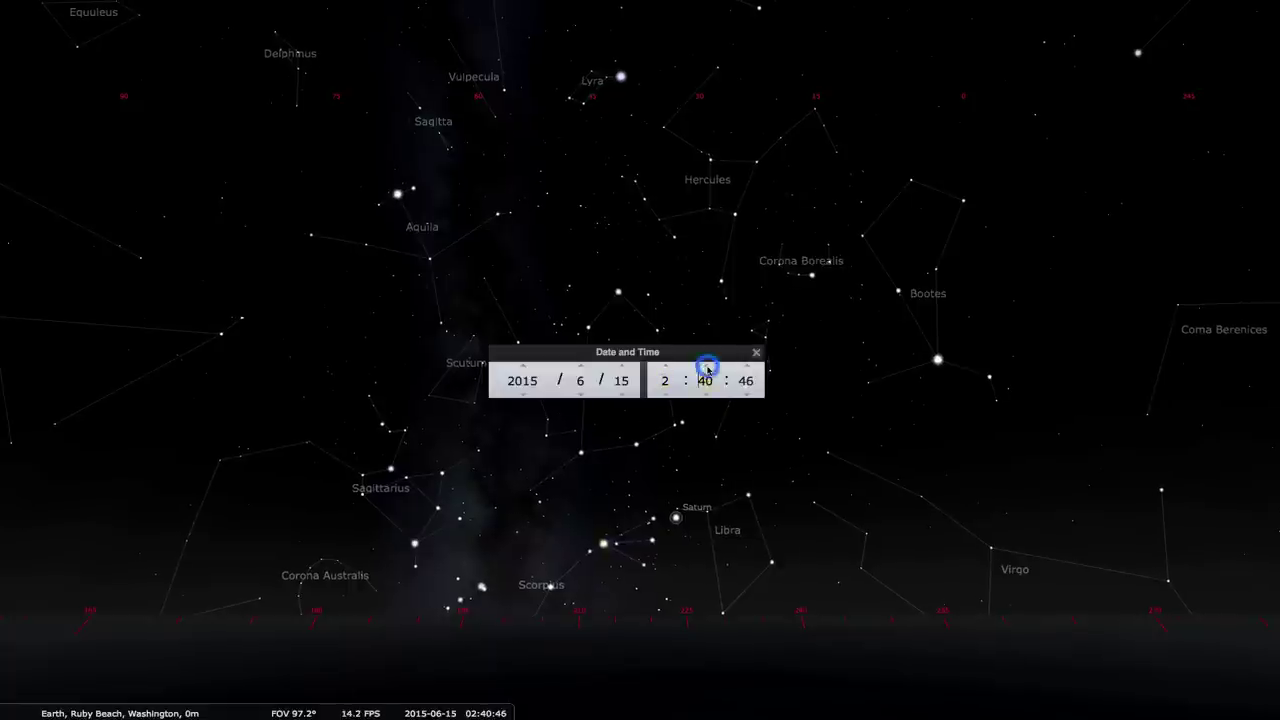
pyautogui.scroll(10, 707, 370)
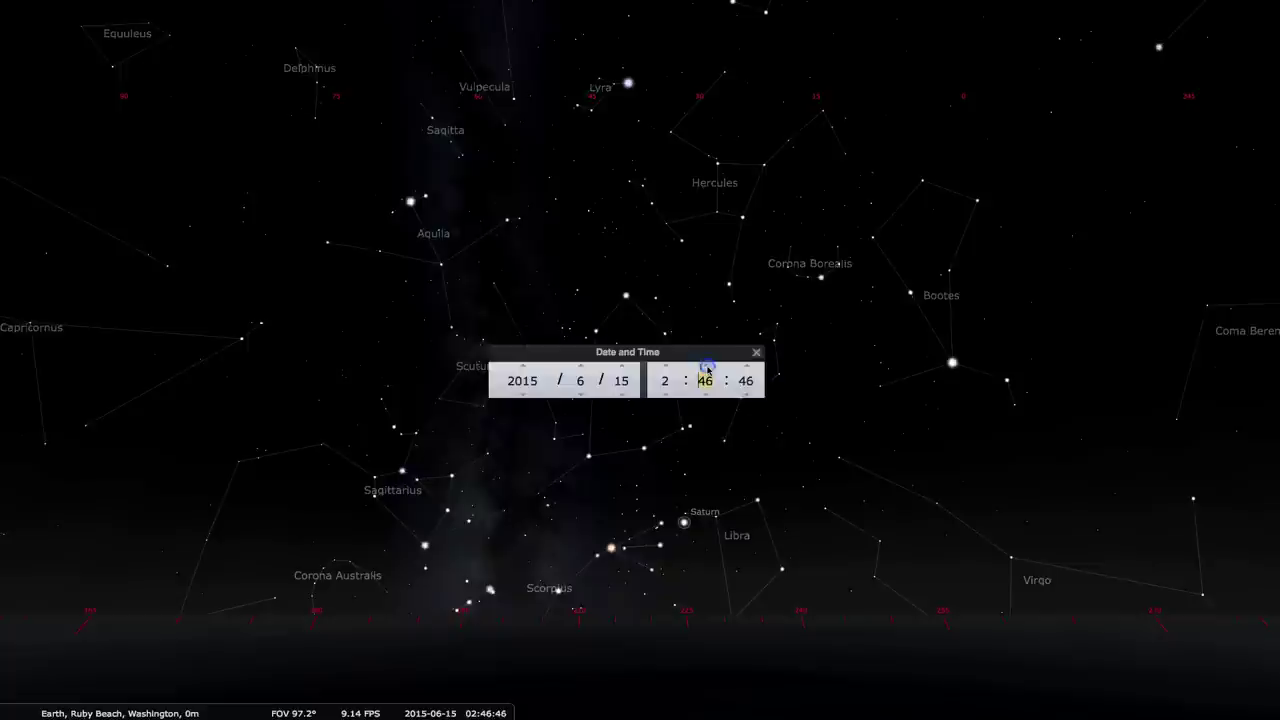
pyautogui.scroll(6, 707, 370)
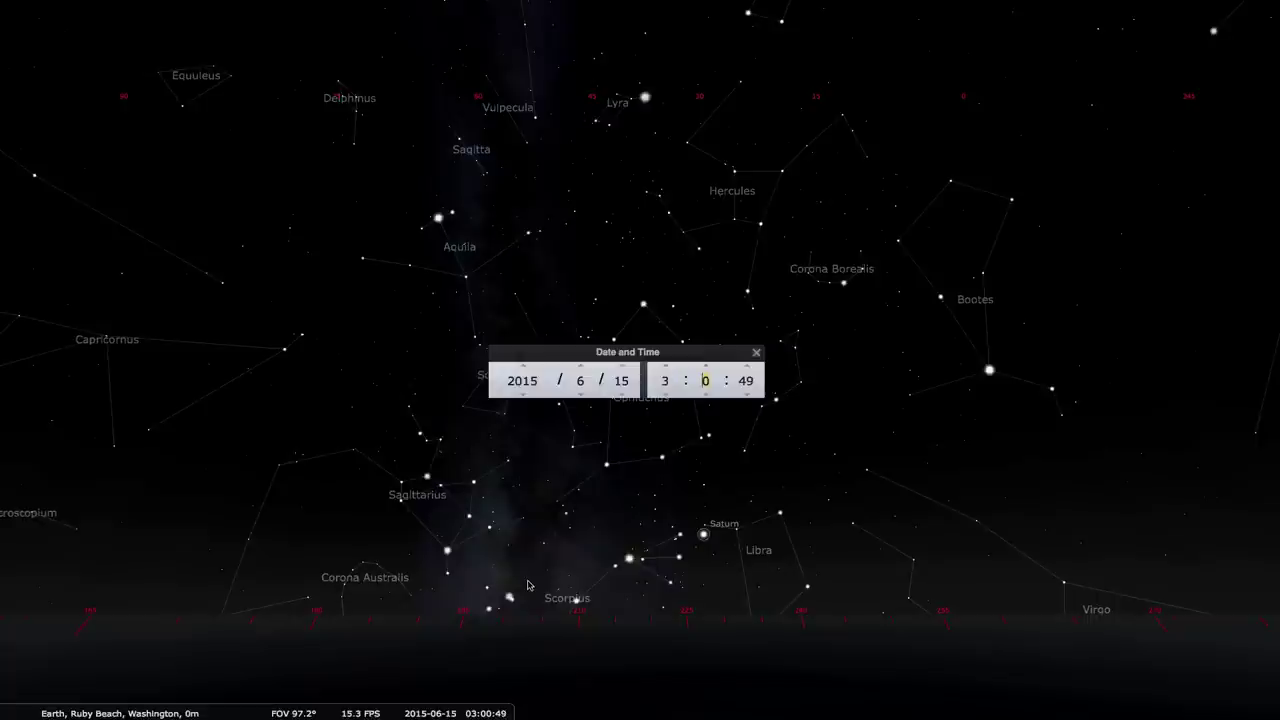
# Move the time back to about 2:16 on June 15, 2015, and select Saturn in the sky.
pyautogui.scroll(-1, 664, 369)
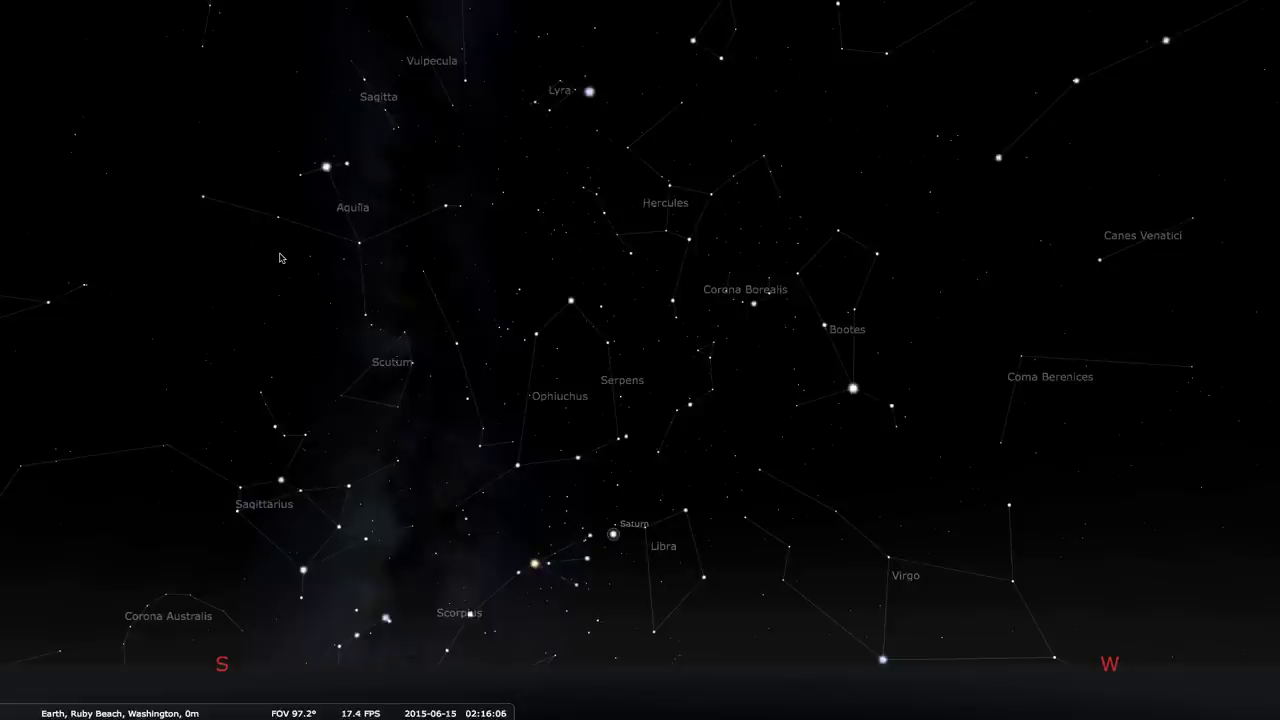
pyautogui.click(613, 535)
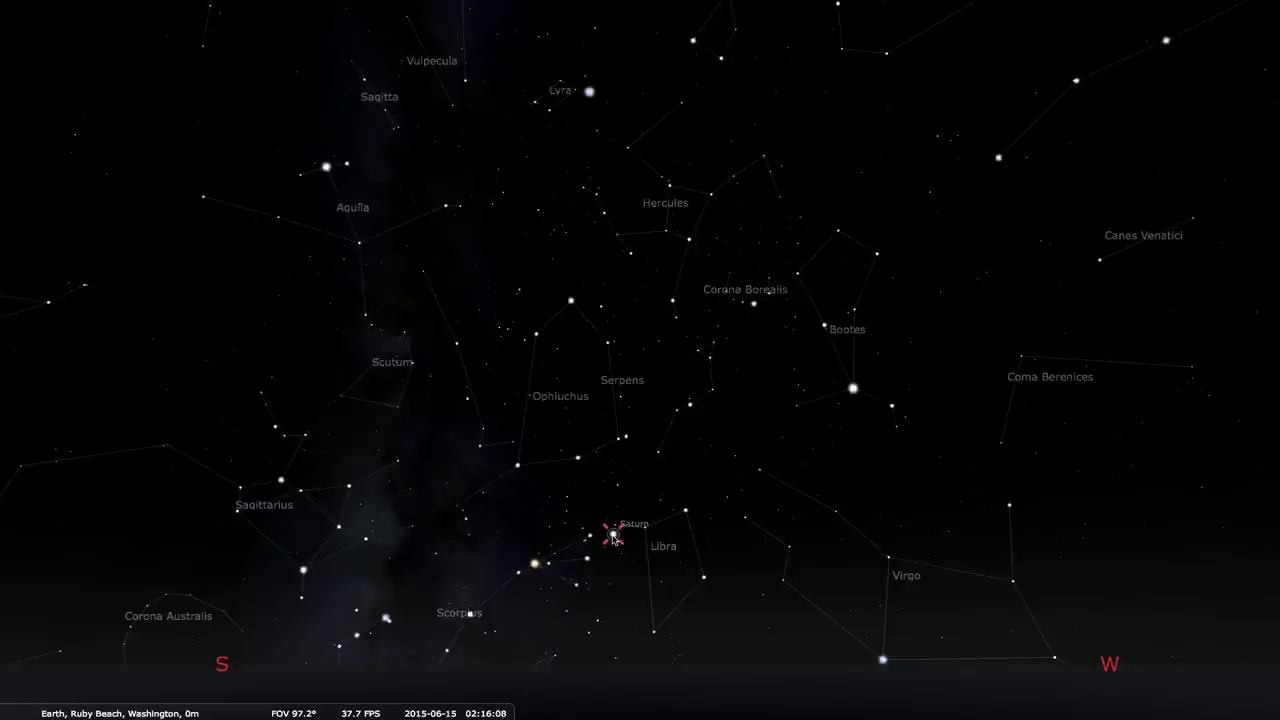